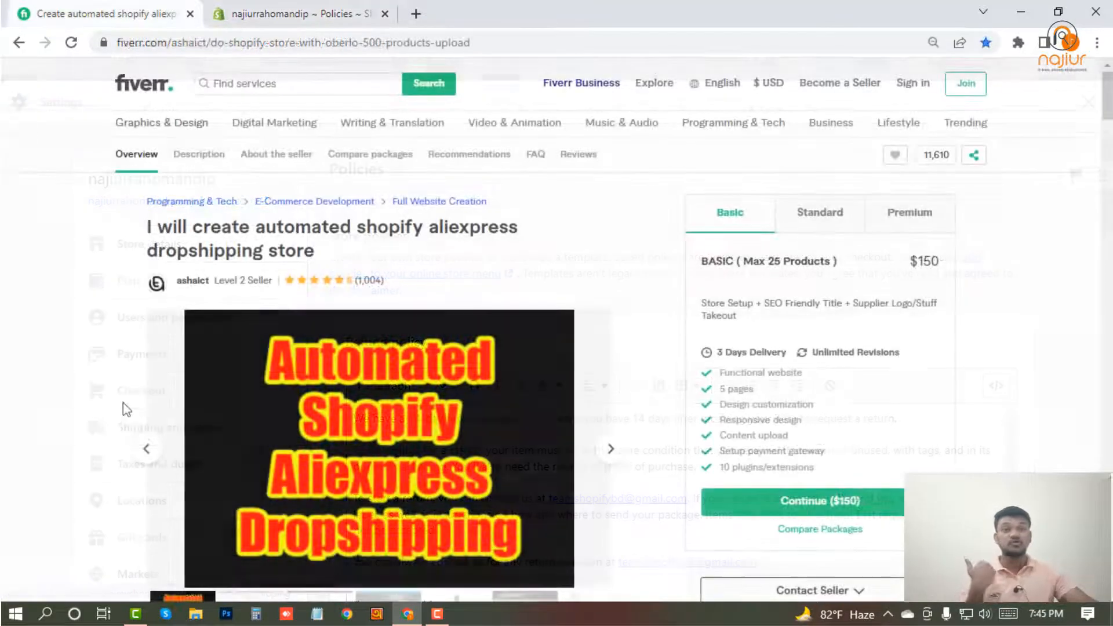
Examine the Fiverr gig's Basic package and service description for the number and types of store pages offered.
scroll(127, 410, "down", 2)
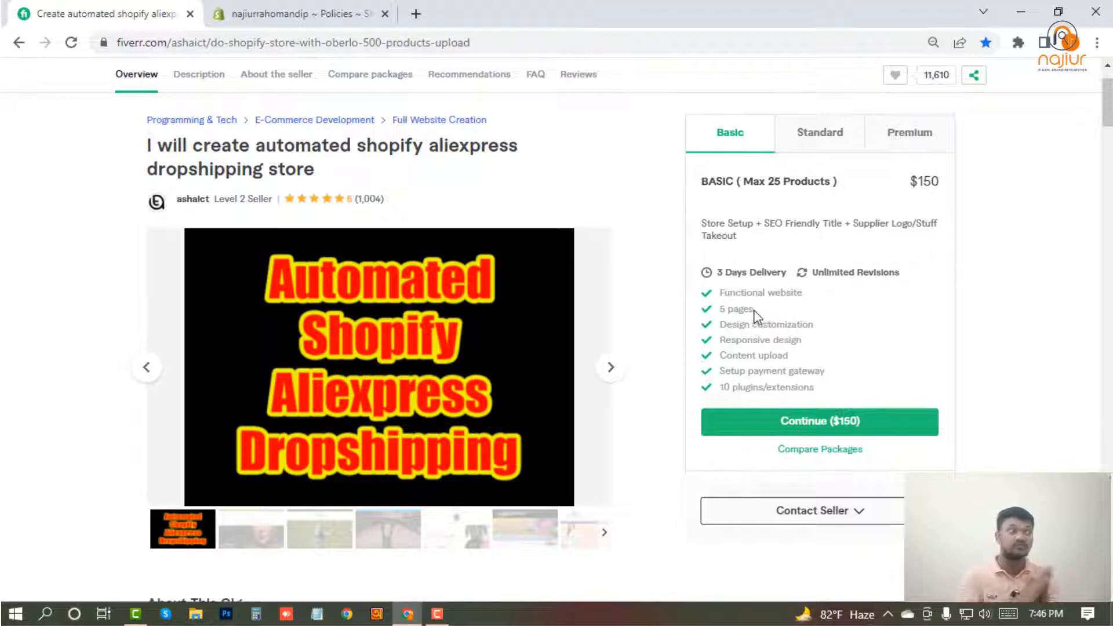
left_click_drag(754, 312, 729, 310)
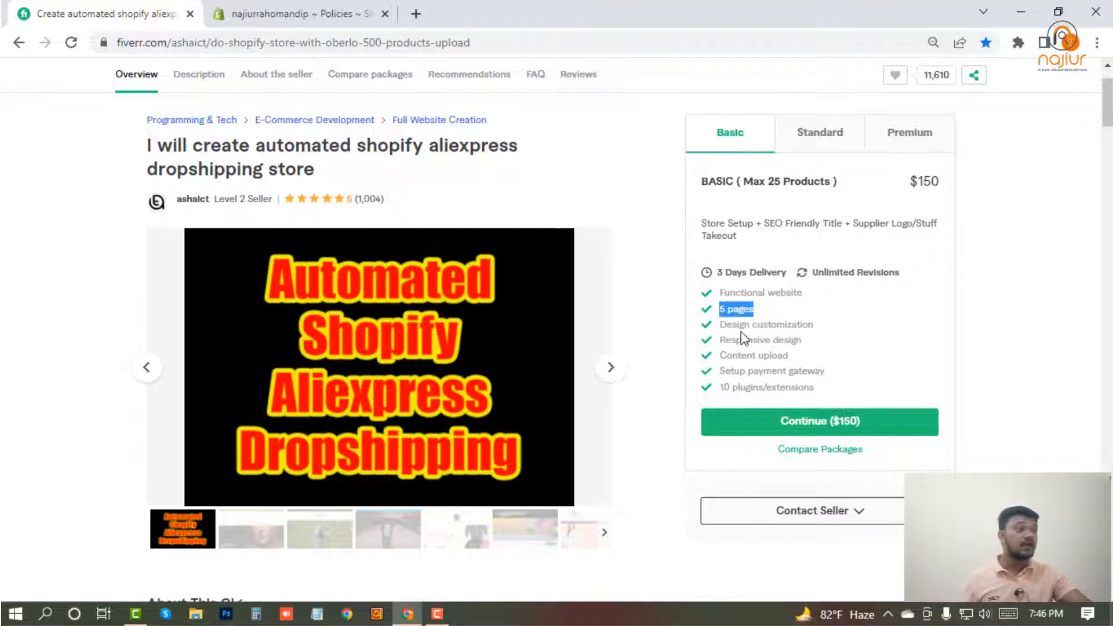
scroll(611, 360, "down", 10)
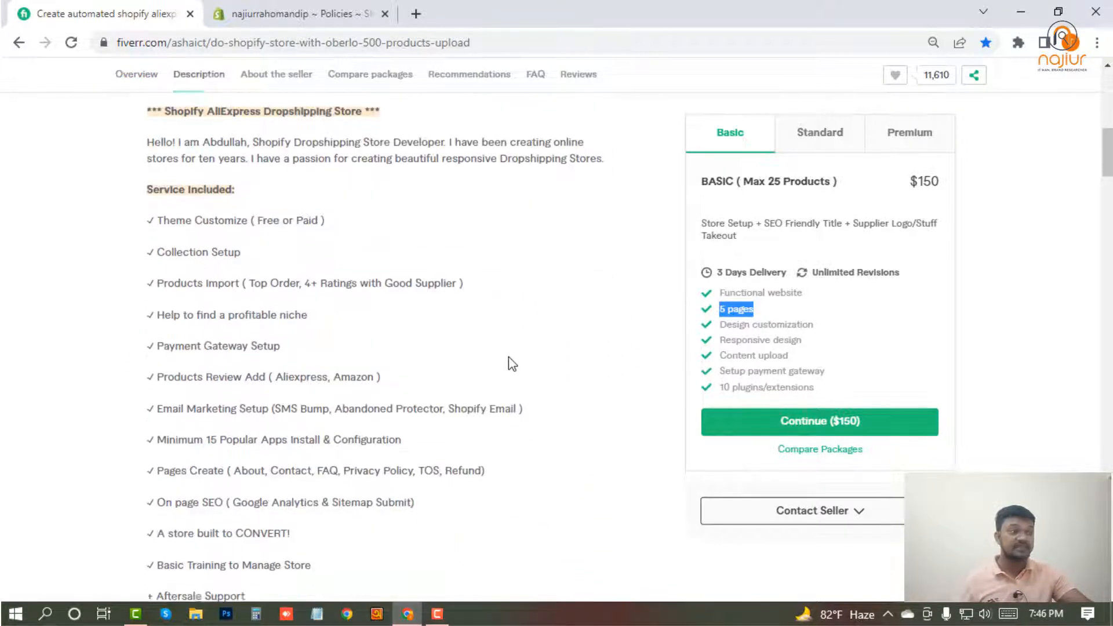
scroll(519, 364, "down", 2)
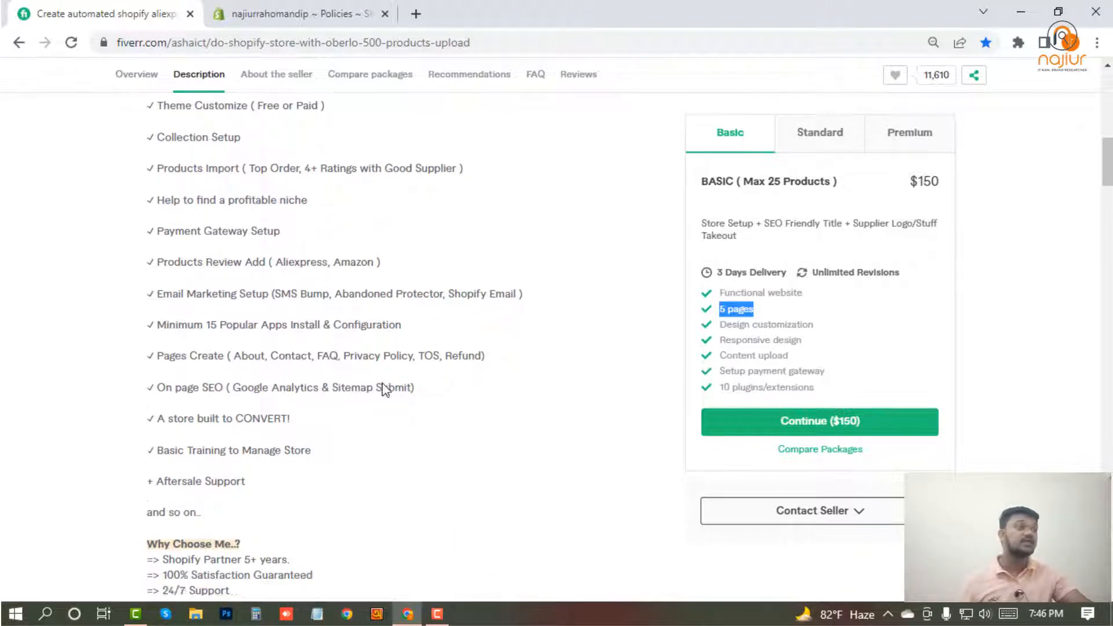
left_click_drag(499, 296, 155, 305)
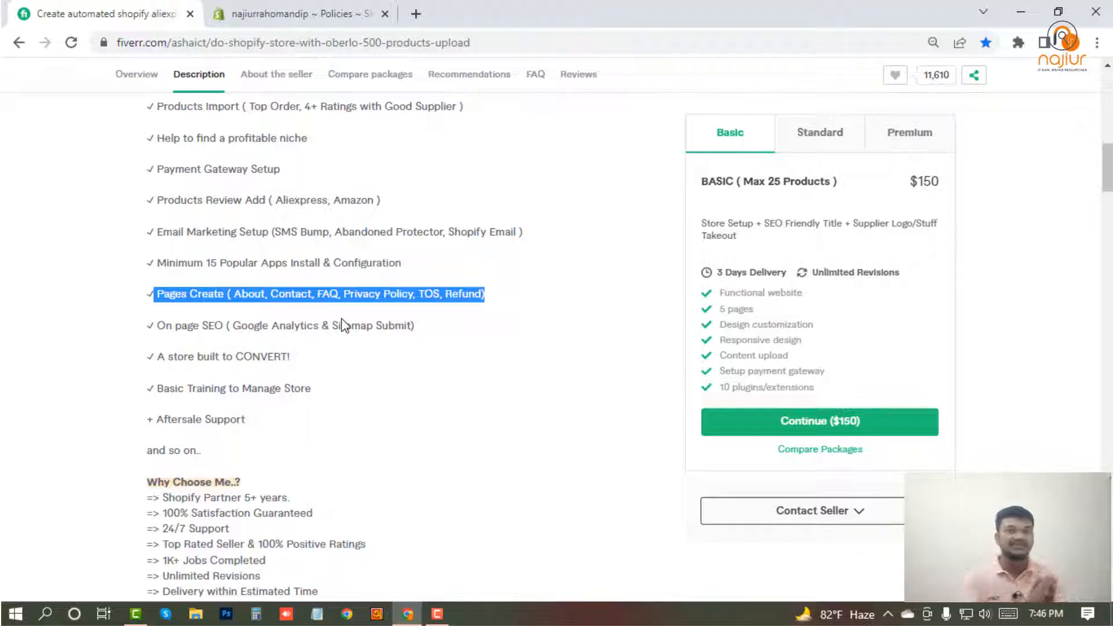
Switch to the Shopify admin and start a new page for the online store.
left_click(313, 8)
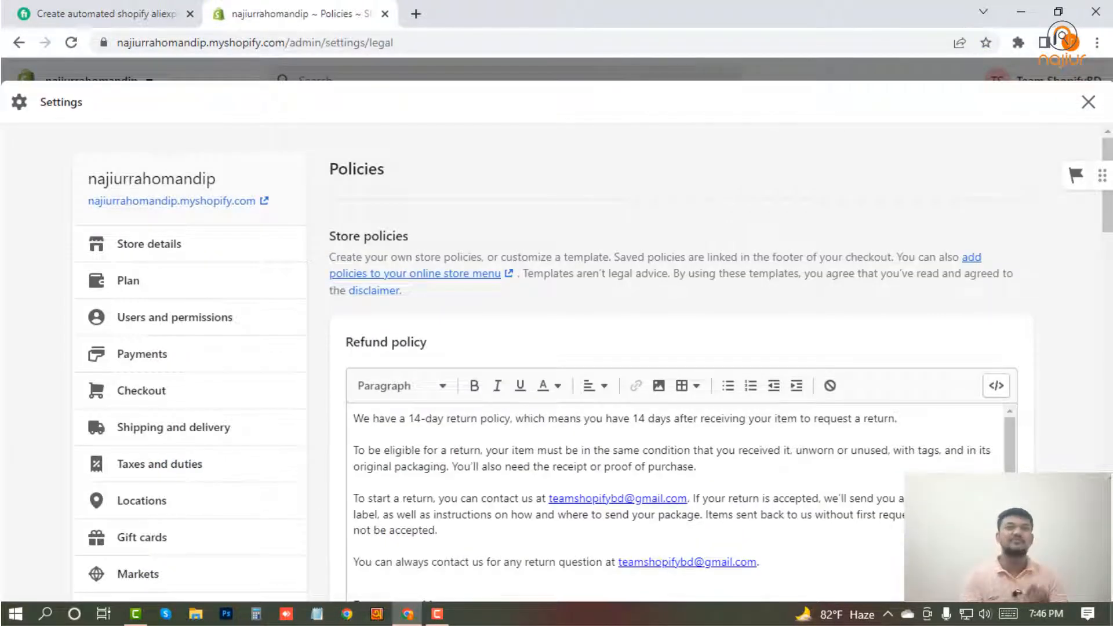
left_click(1088, 102)
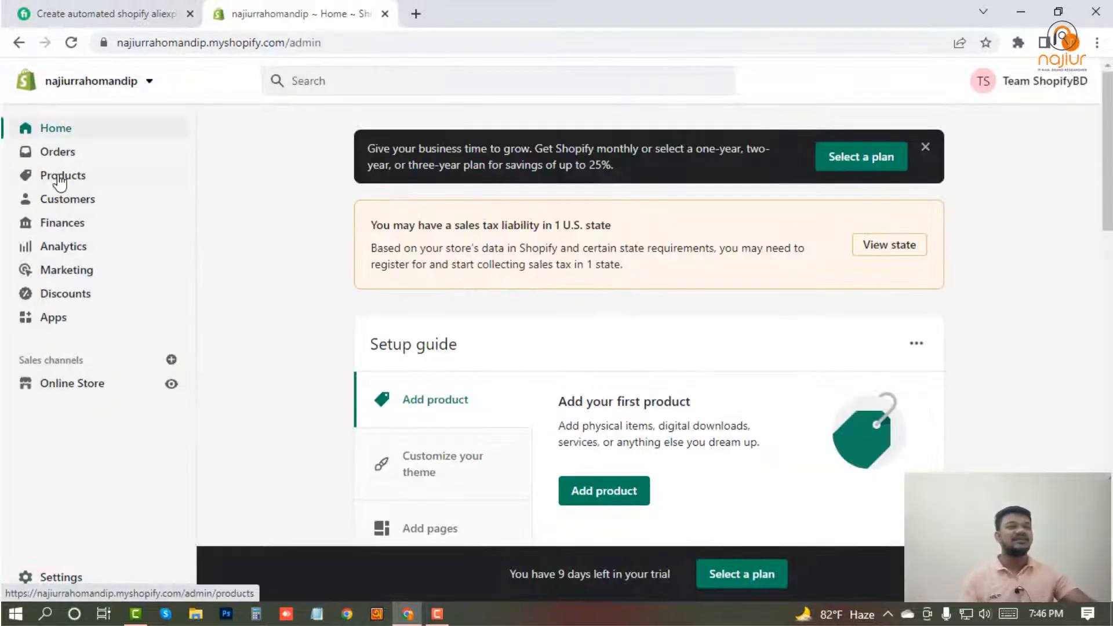
left_click(60, 182)
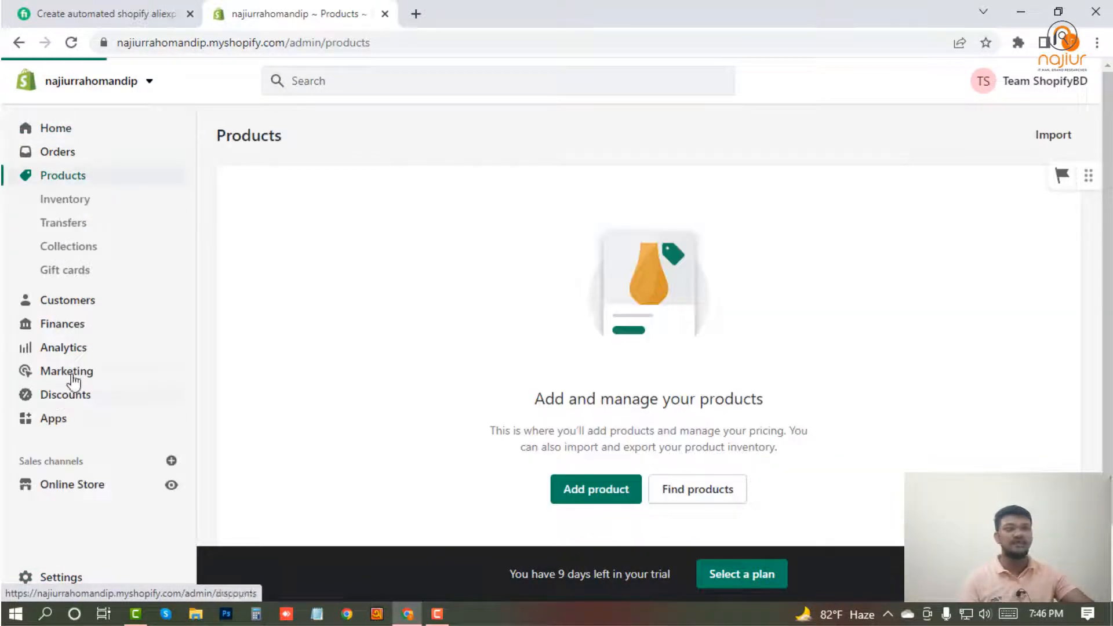
left_click(69, 487)
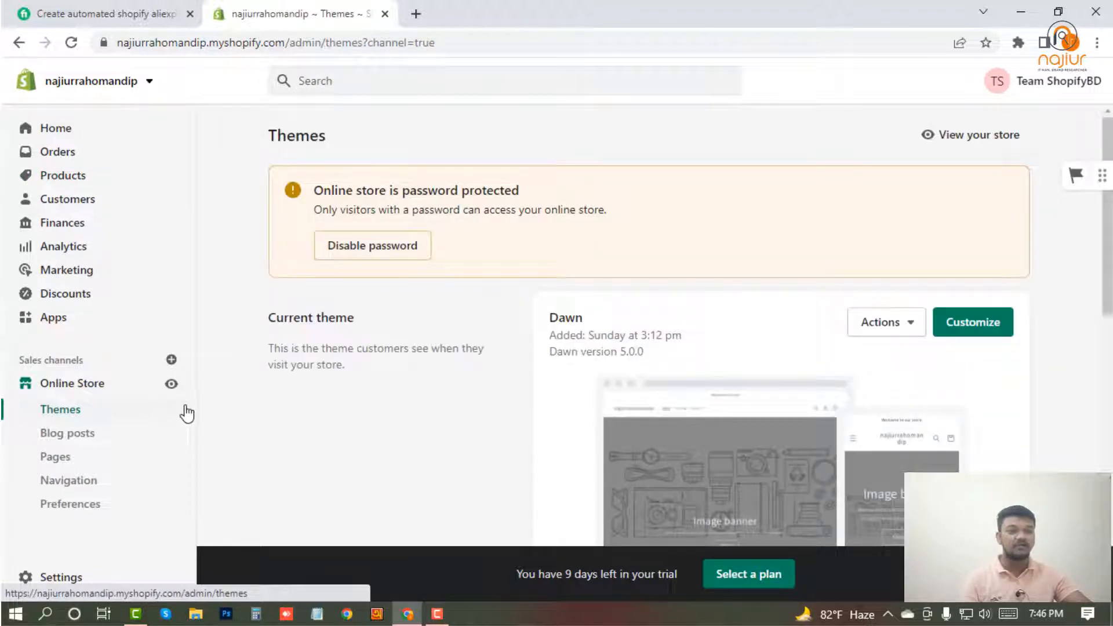
left_click(61, 460)
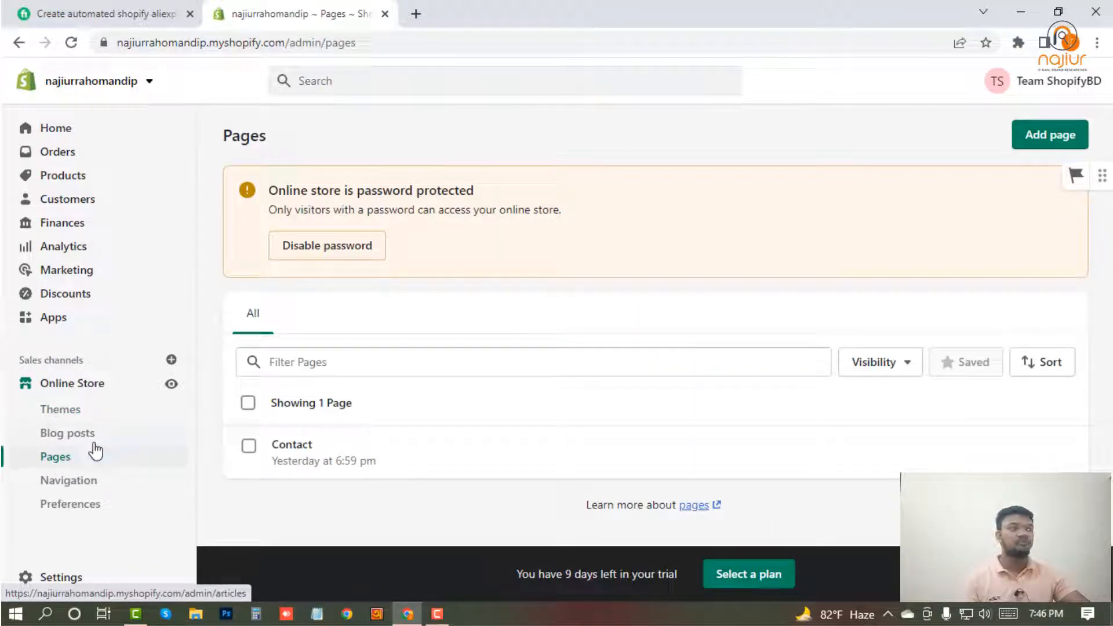
left_click(1038, 139)
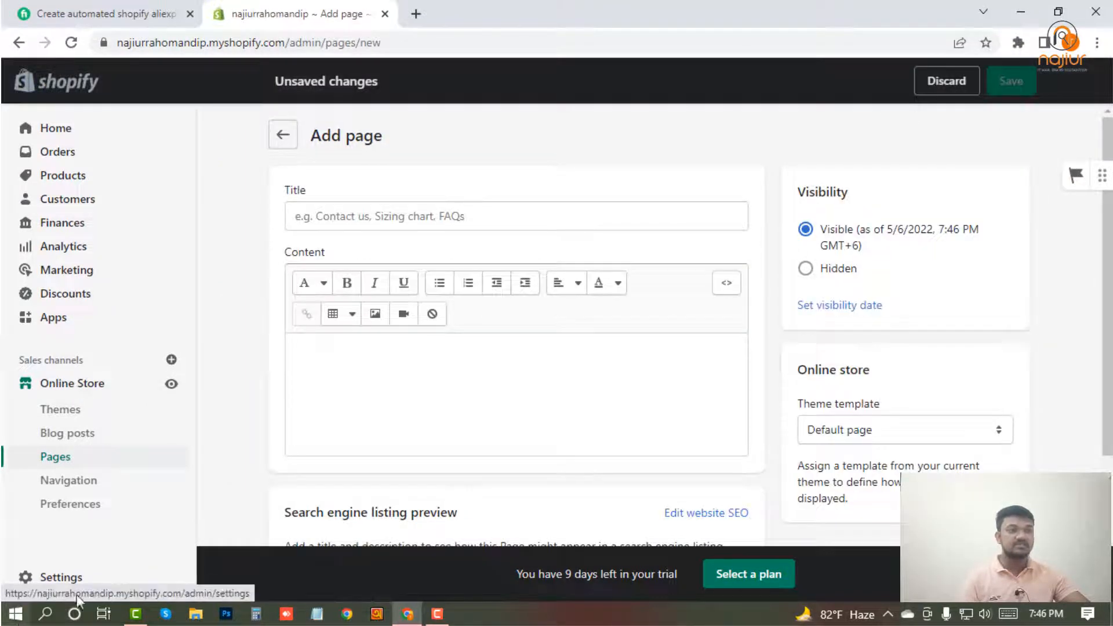
Open the store settings in a separate browser tab and show the store policies.
right_click(68, 578)
left_click(143, 405)
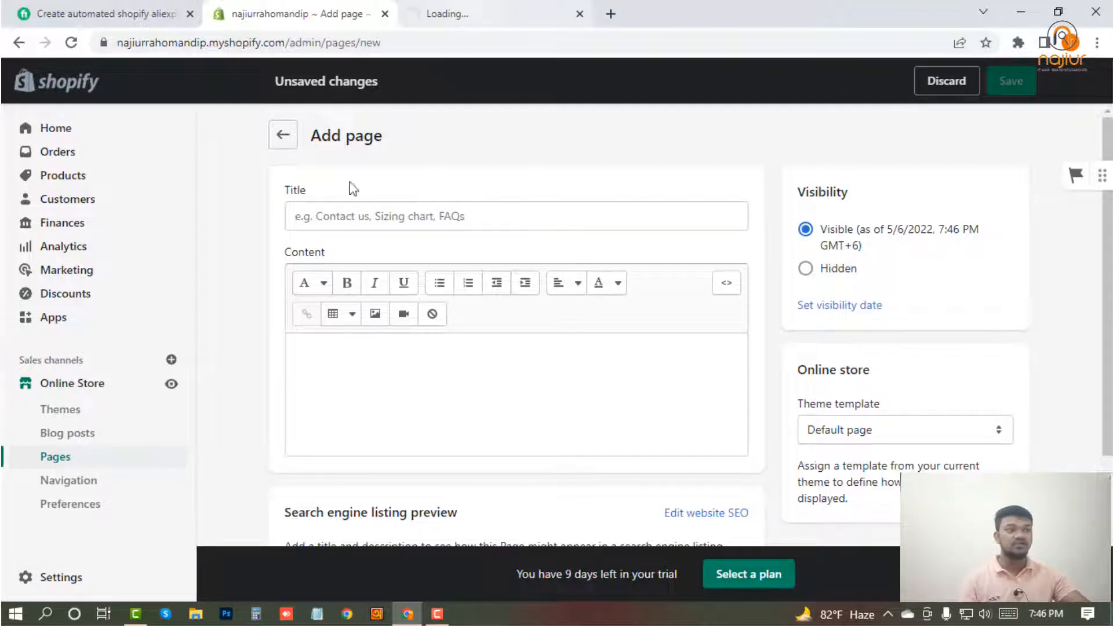
left_click(489, 8)
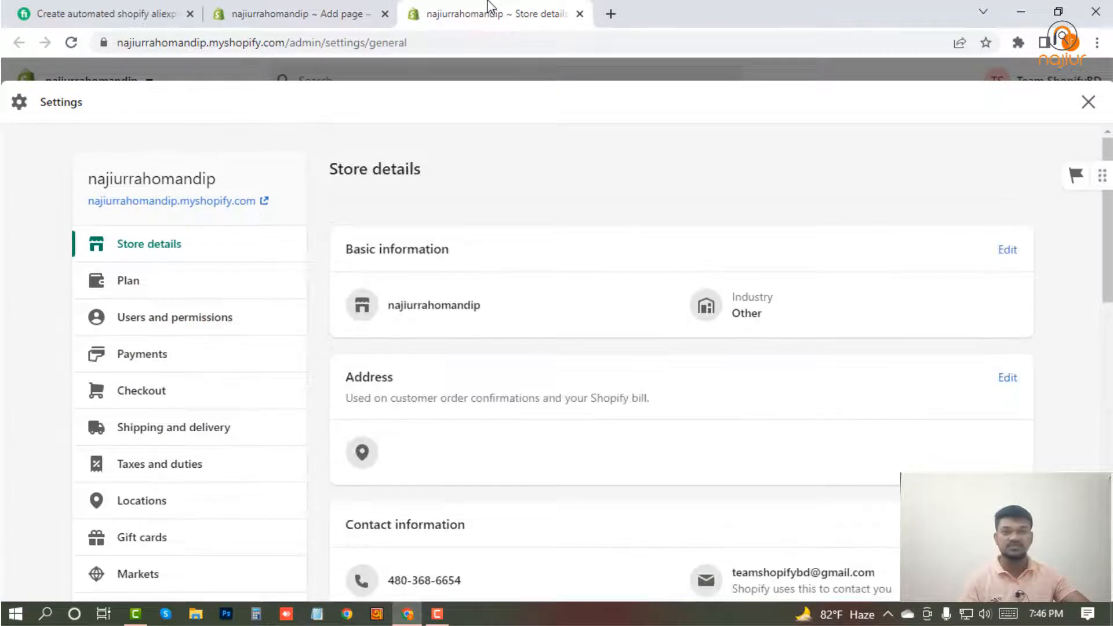
scroll(124, 464, "down", 5)
left_click(151, 514)
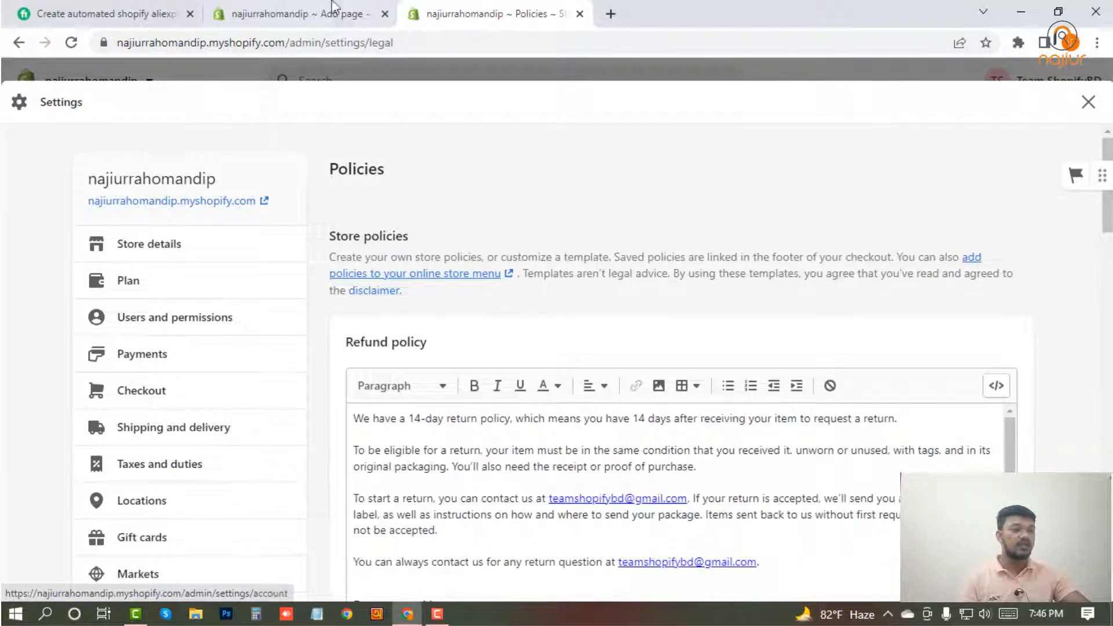
Copy the "Refund policy" heading from the store policies.
scroll(380, 255, "down", 2)
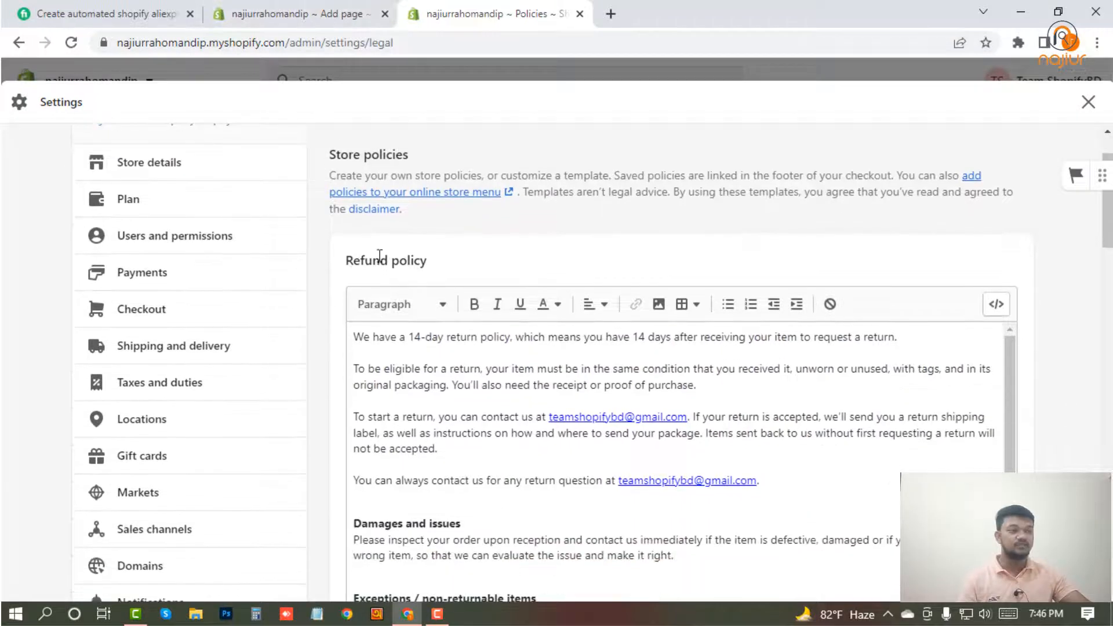
left_click_drag(430, 262, 346, 261)
right_click(362, 263)
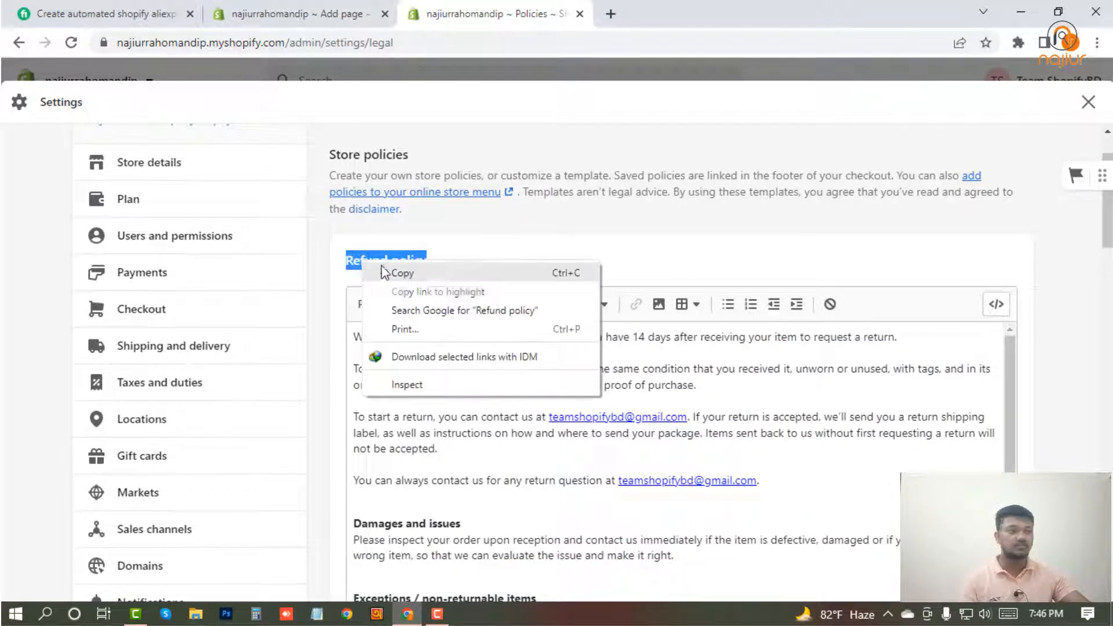
left_click(399, 273)
Start a fresh online store page and paste "Refund policy" as its title.
left_click(265, 5)
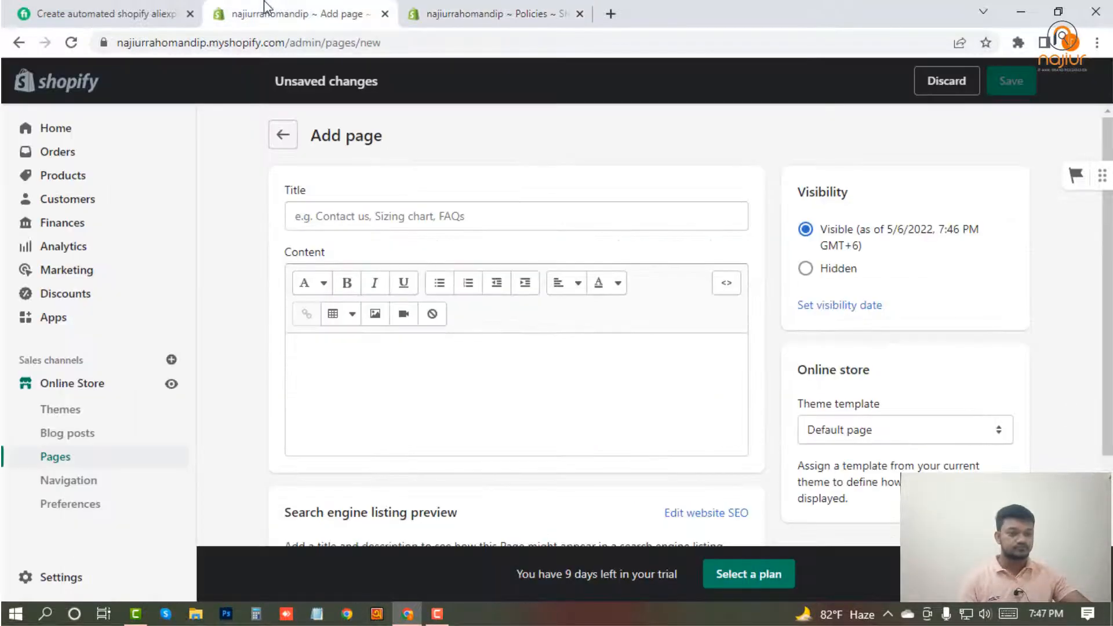
left_click(67, 458)
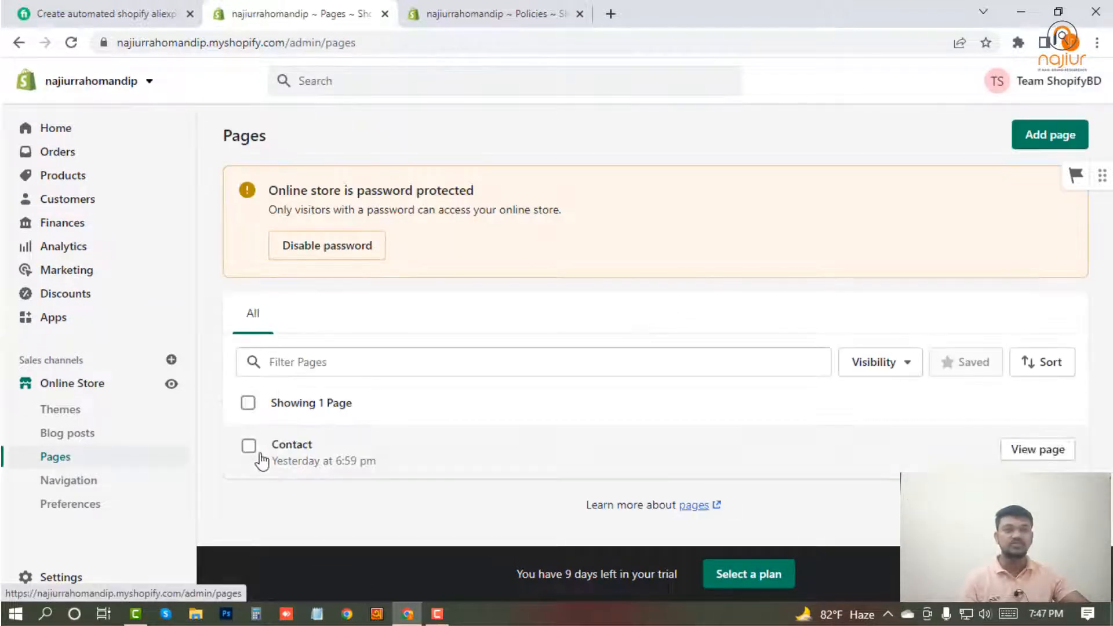
left_click(1039, 145)
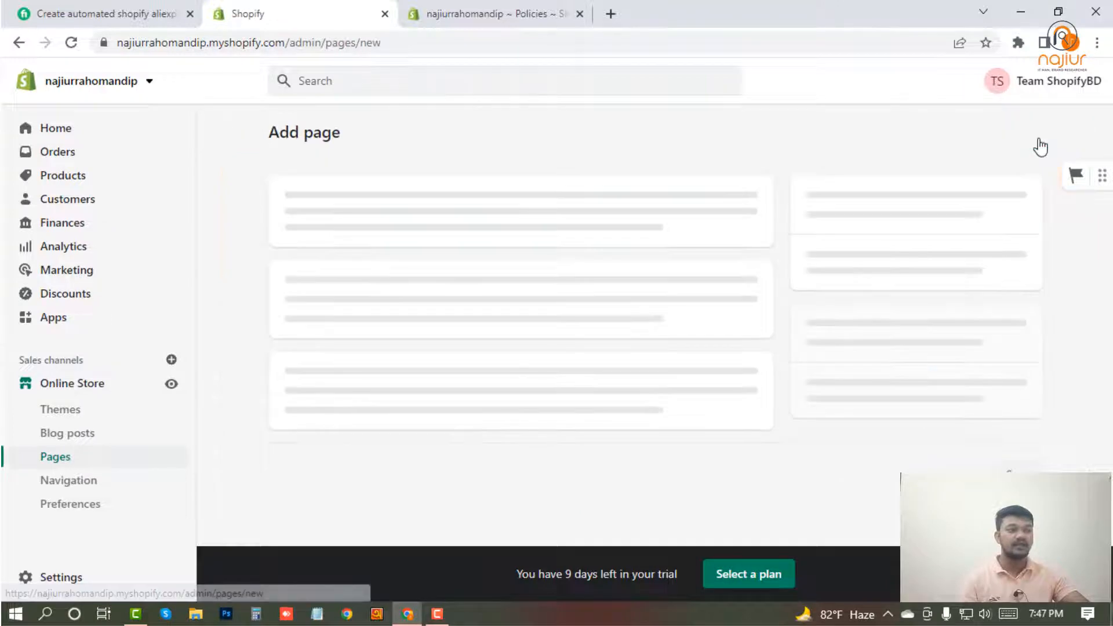
left_click(339, 215)
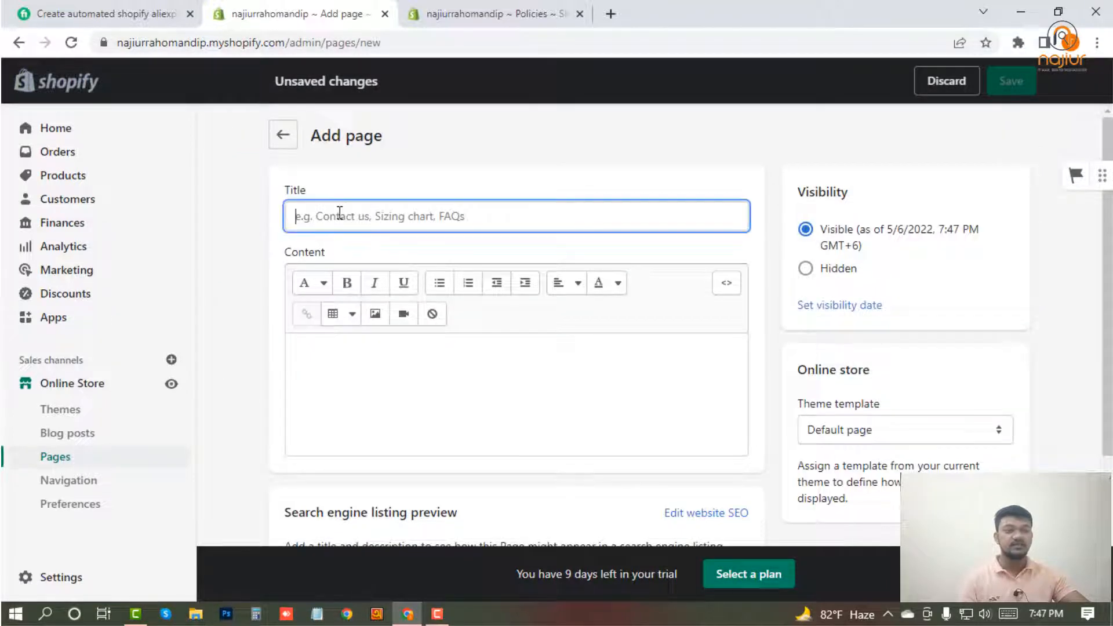
right_click(341, 216)
left_click(395, 340)
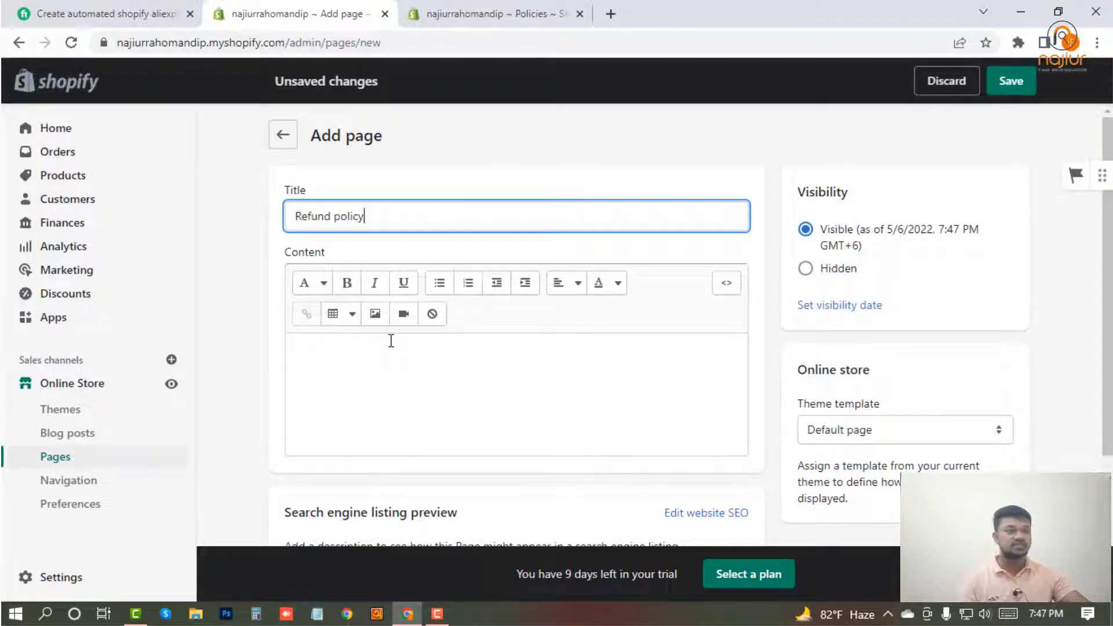
Copy the entire refund policy text from the store policies.
left_click(456, 8)
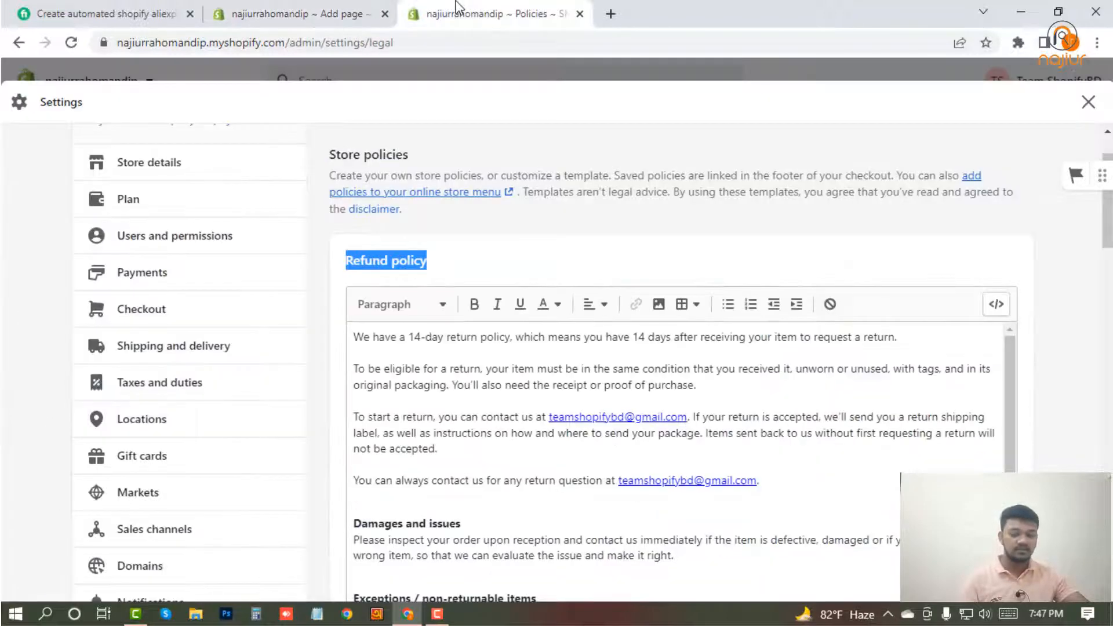
left_click(416, 397)
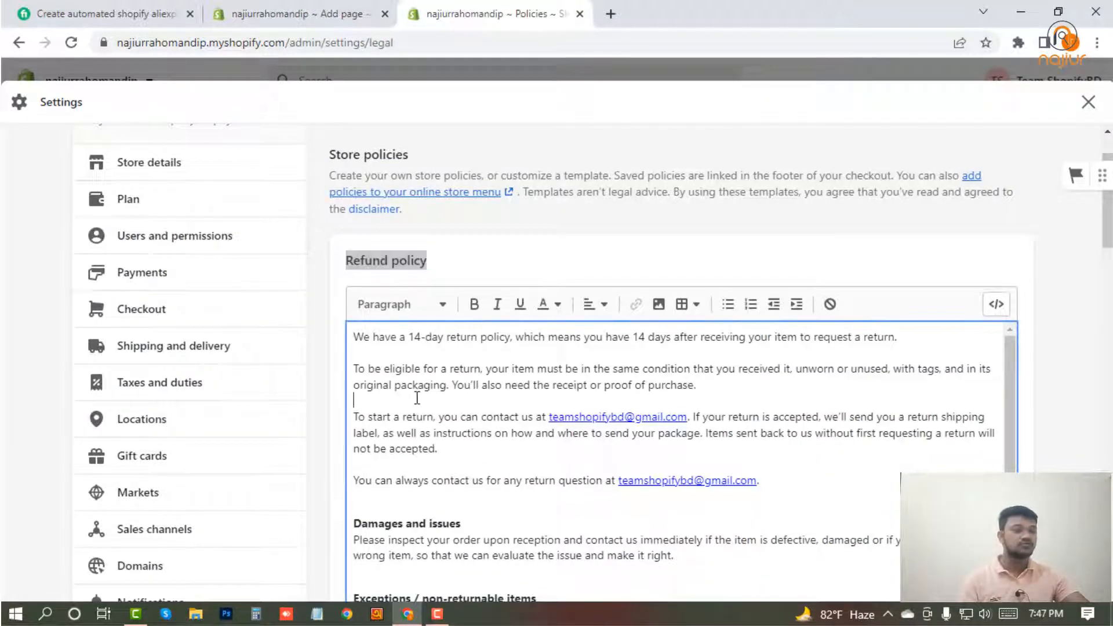
key("ctrl+a")
right_click(447, 367)
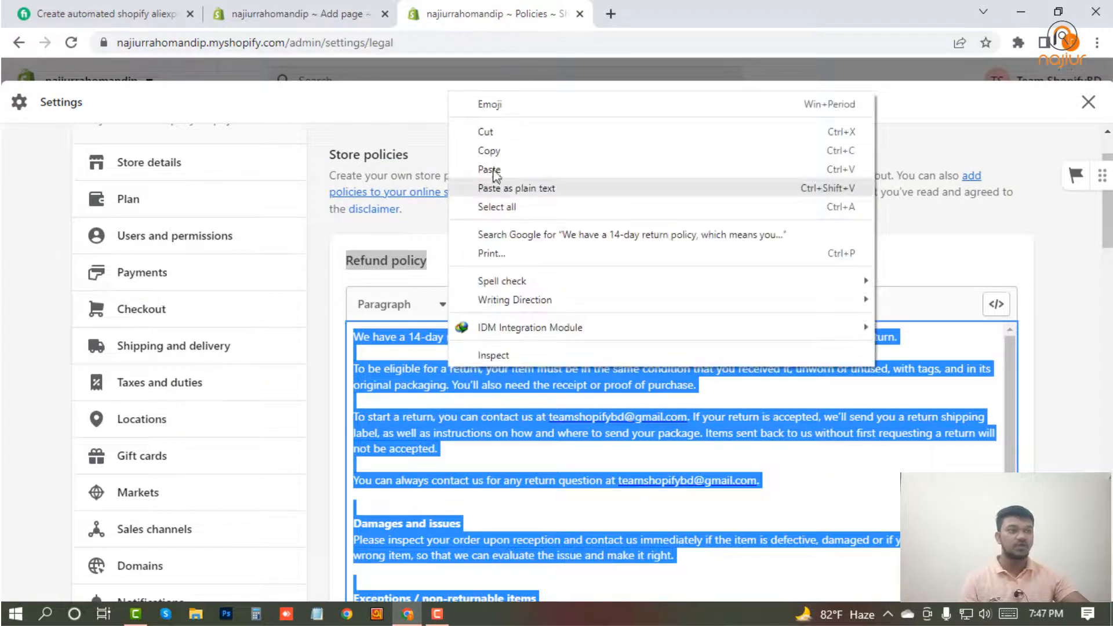
left_click(489, 151)
Paste the copied policy text into the content of the Refund policy page and save the page.
left_click(318, 12)
left_click(354, 363)
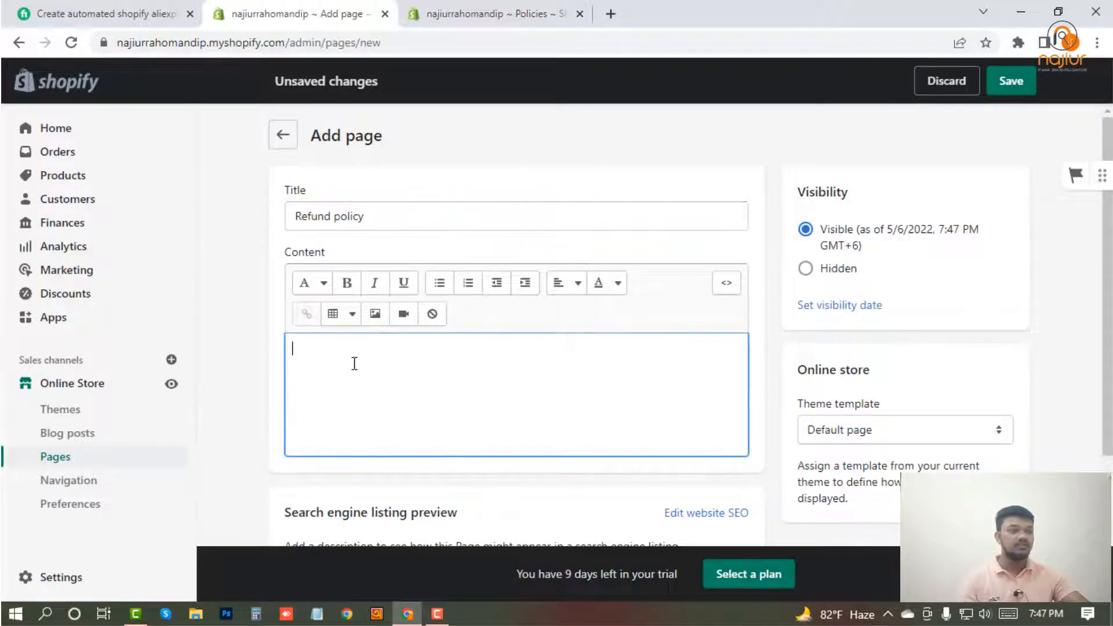
right_click(354, 364)
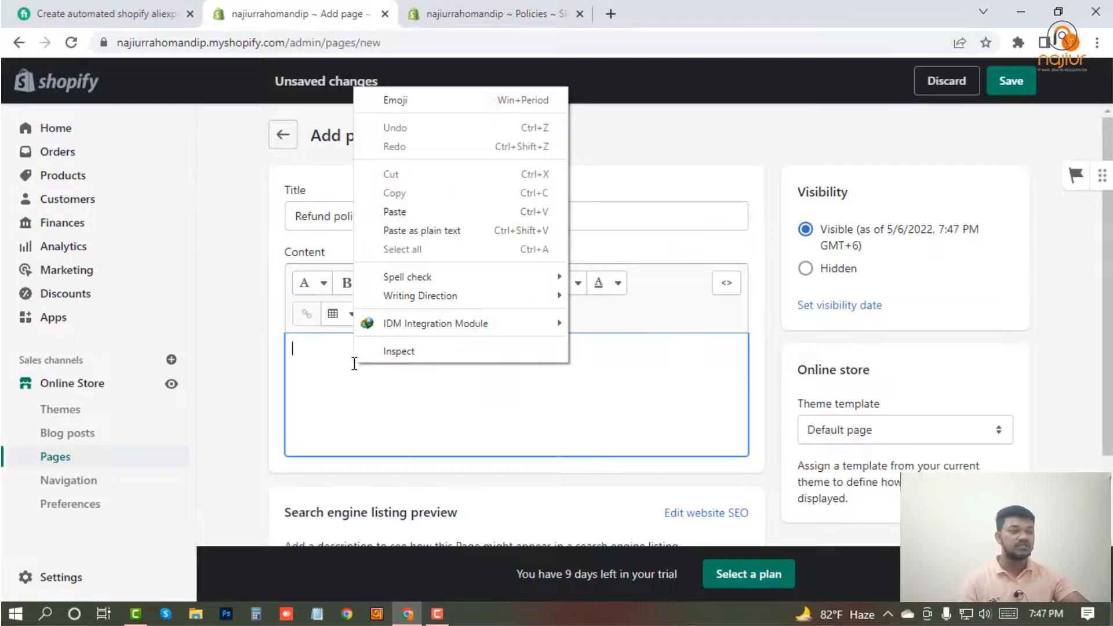
left_click(412, 212)
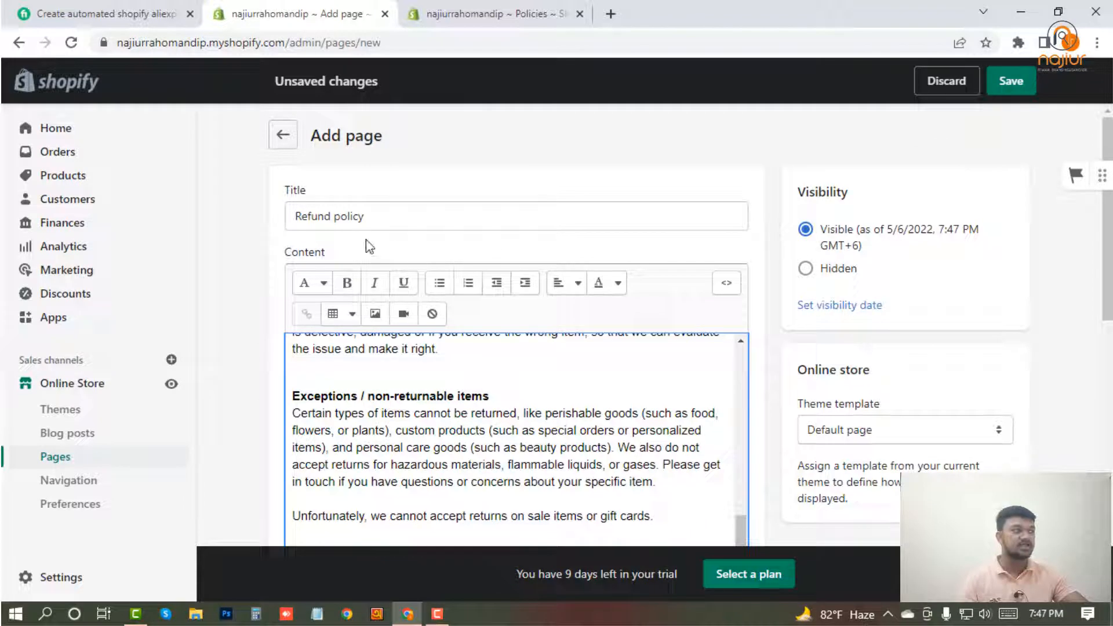
left_click_drag(320, 255, 292, 297)
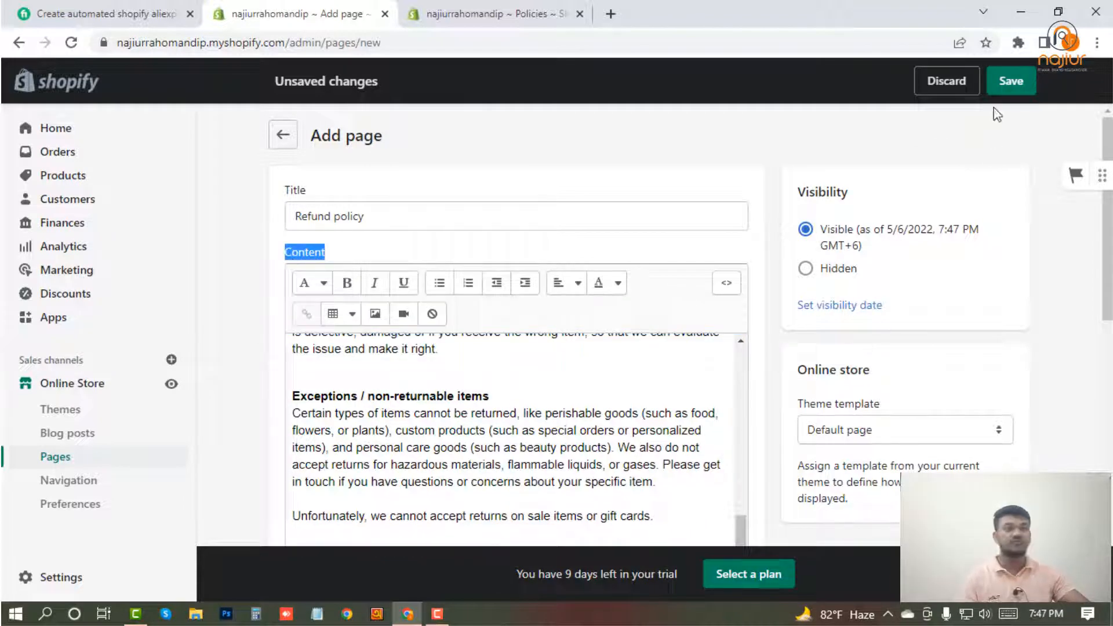
left_click(1011, 84)
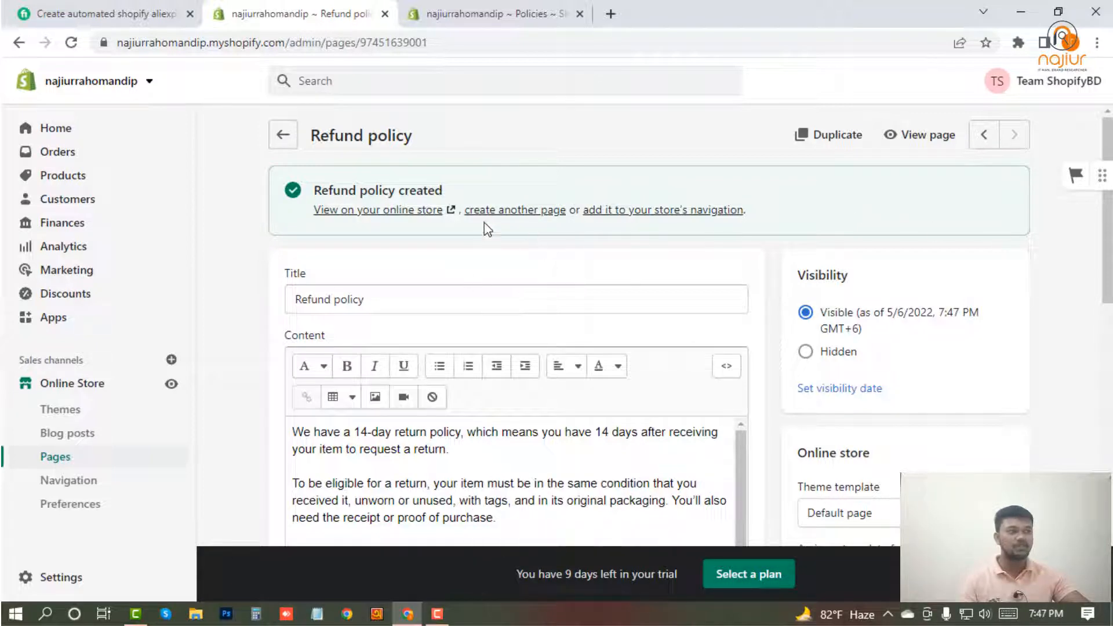
View the Refund policy page on the online store and check its address and text.
left_click(904, 140)
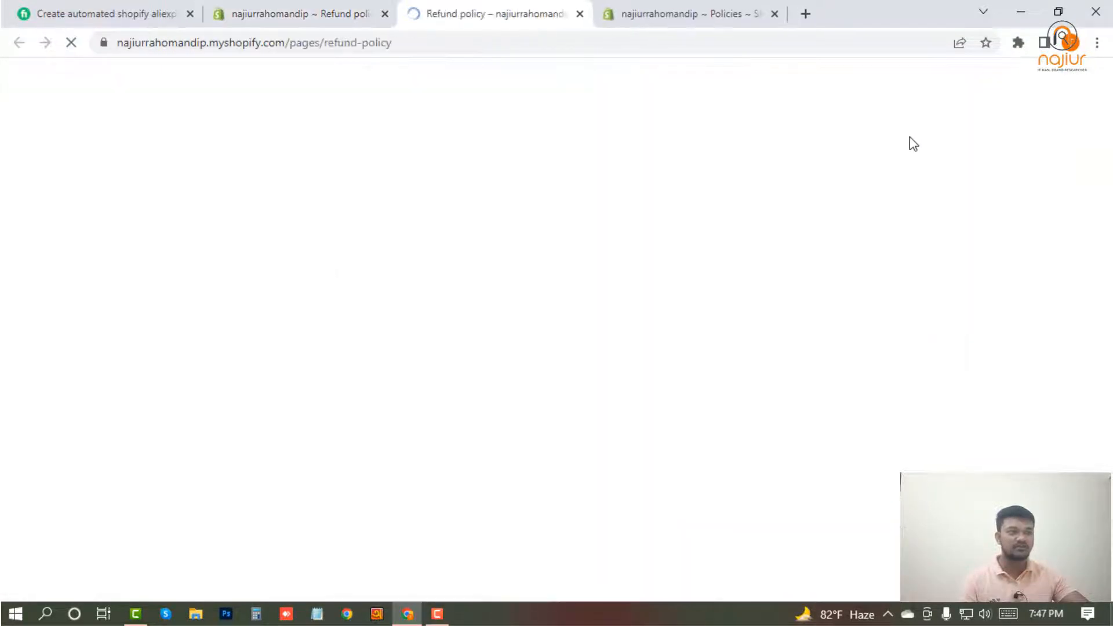
left_click_drag(392, 43, 316, 42)
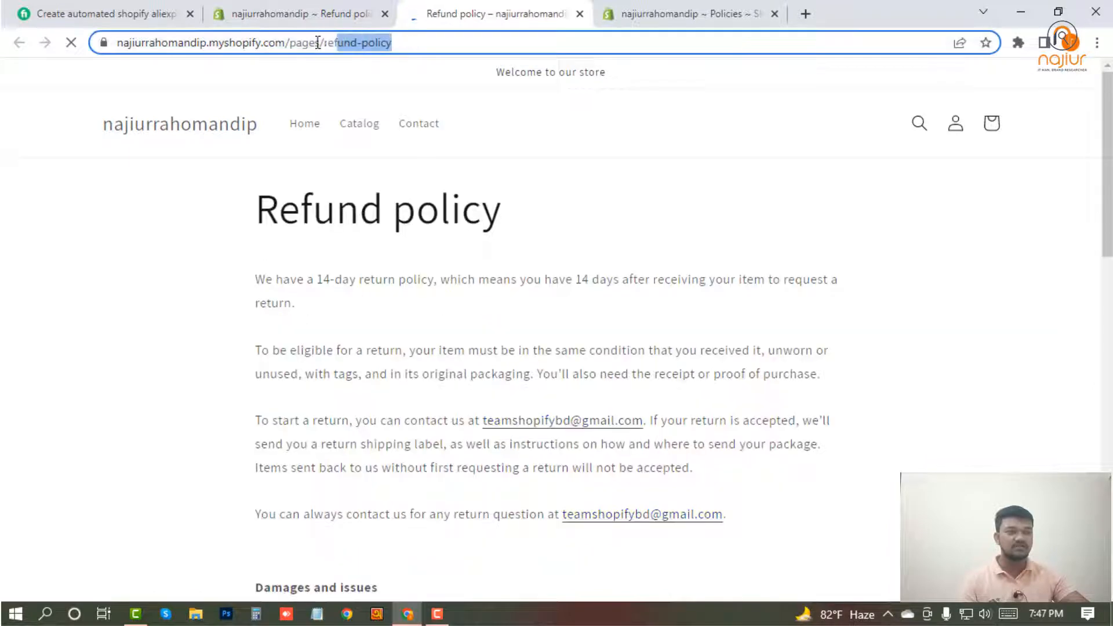
scroll(509, 398, "down", 4)
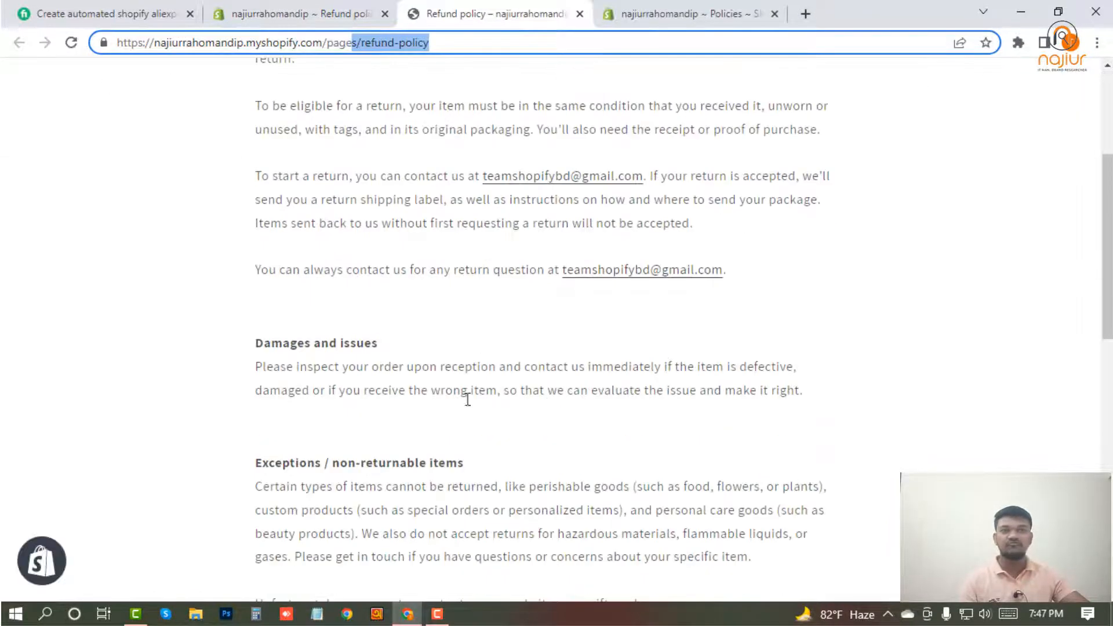
scroll(467, 397, "up", 4)
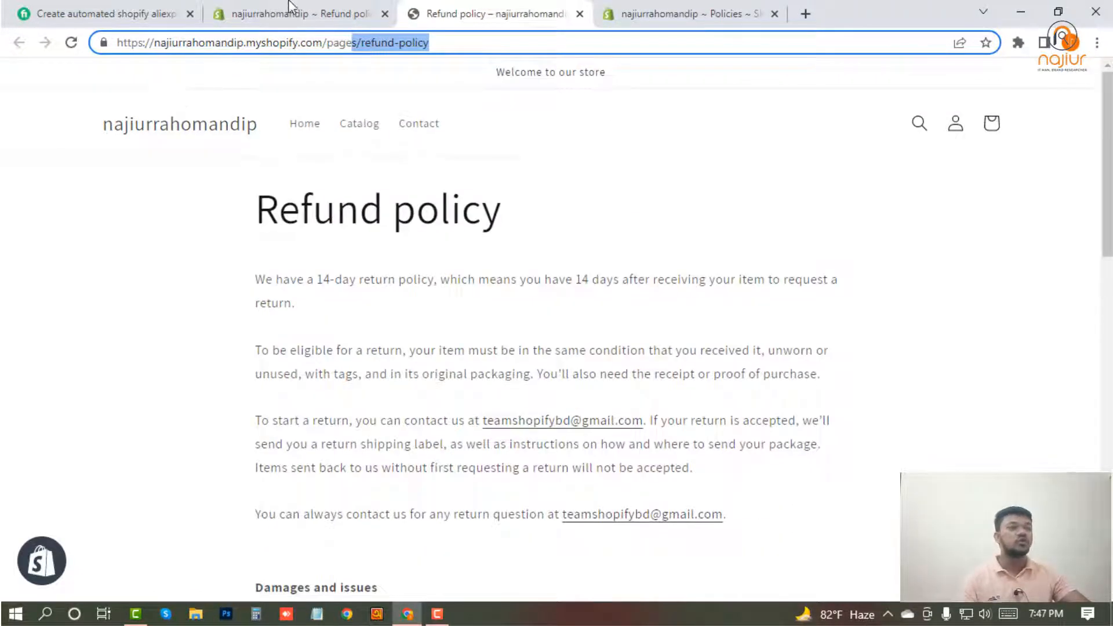
Start another online store page and copy the "Privacy policy" heading from the store policies.
left_click(290, 8)
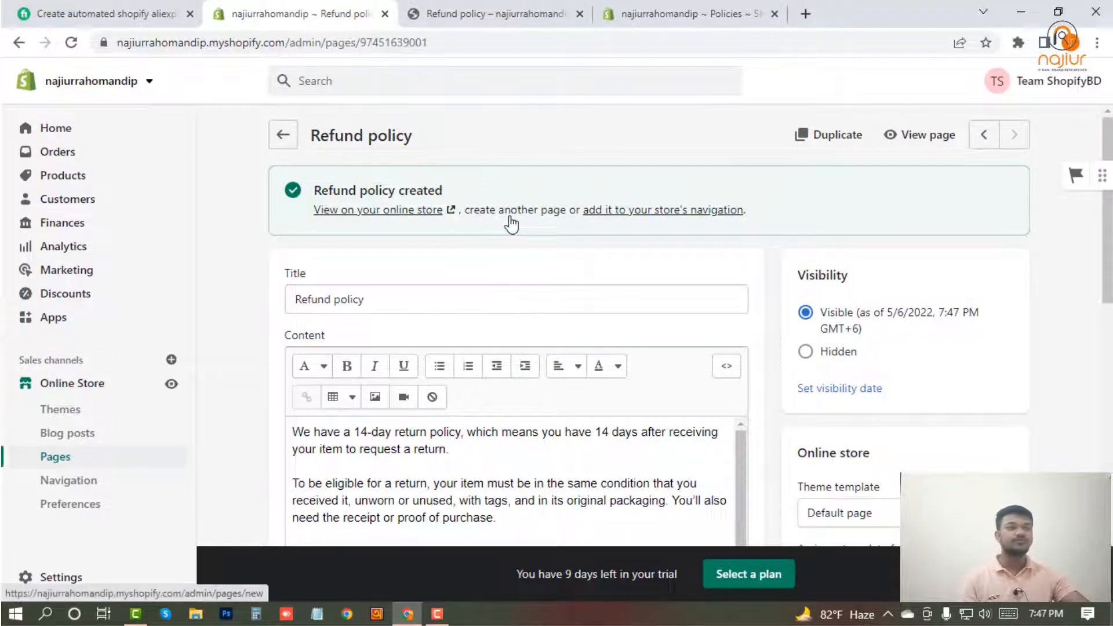
left_click(511, 219)
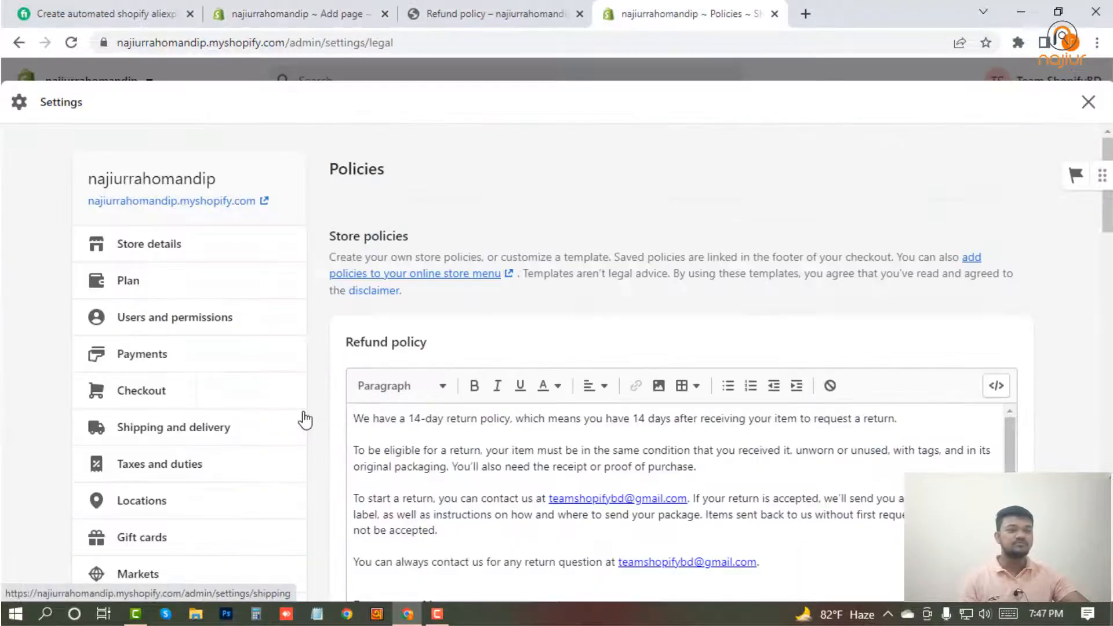
scroll(313, 416, "down", 3)
scroll(315, 426, "down", 7)
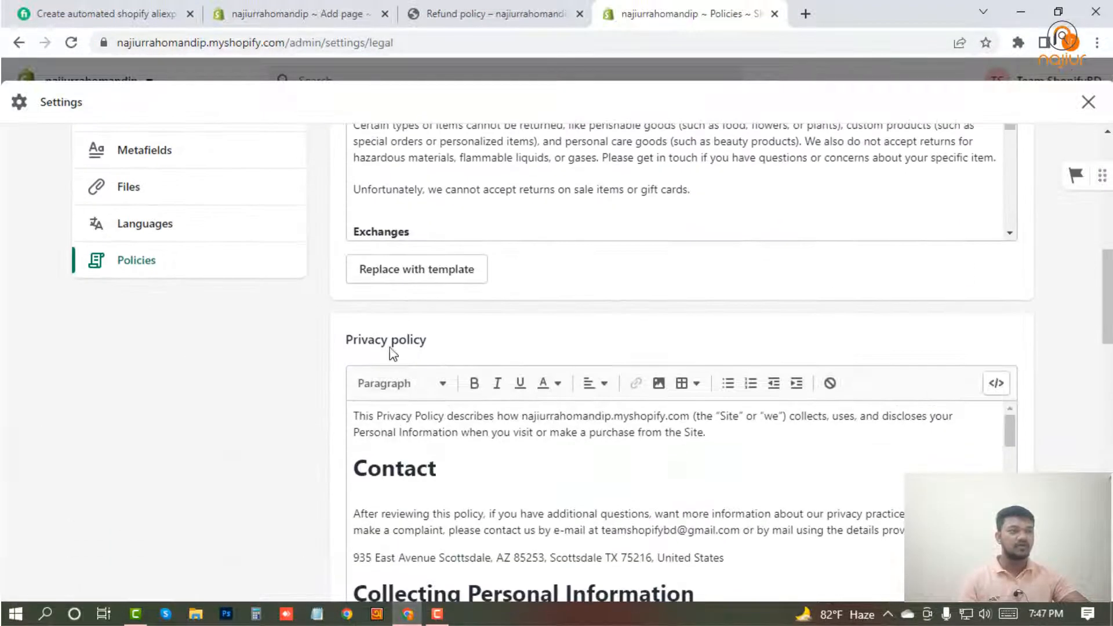
triple_click(397, 341)
right_click(397, 342)
left_click(431, 348)
Place the policies tab beside the page editor tab and paste "Privacy policy" as the new page's title.
left_click(290, 13)
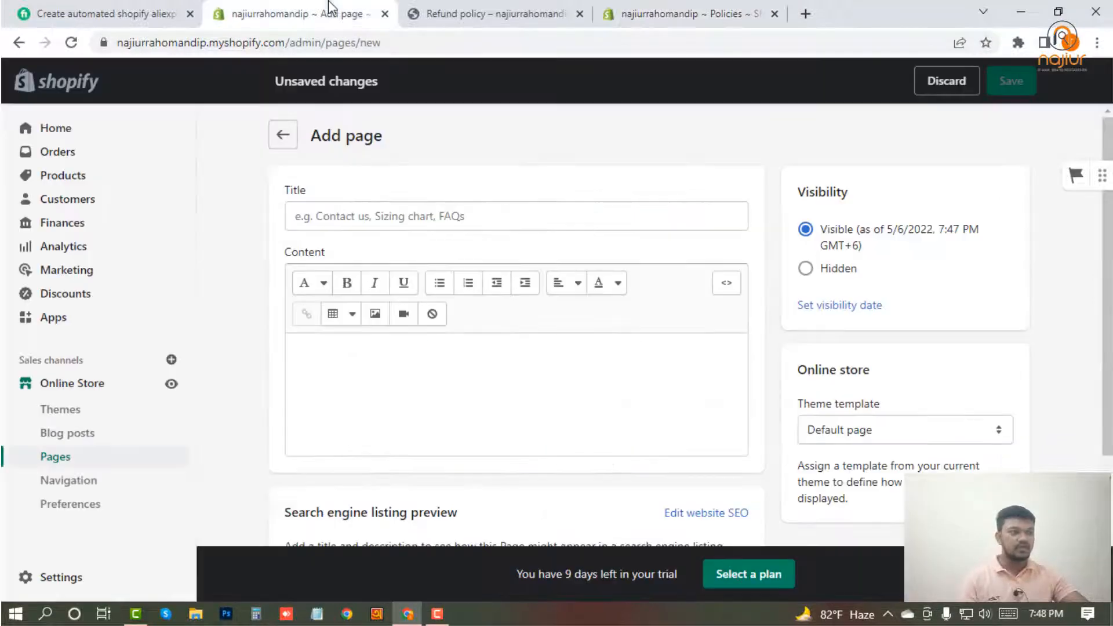
left_click_drag(597, 11, 476, 16)
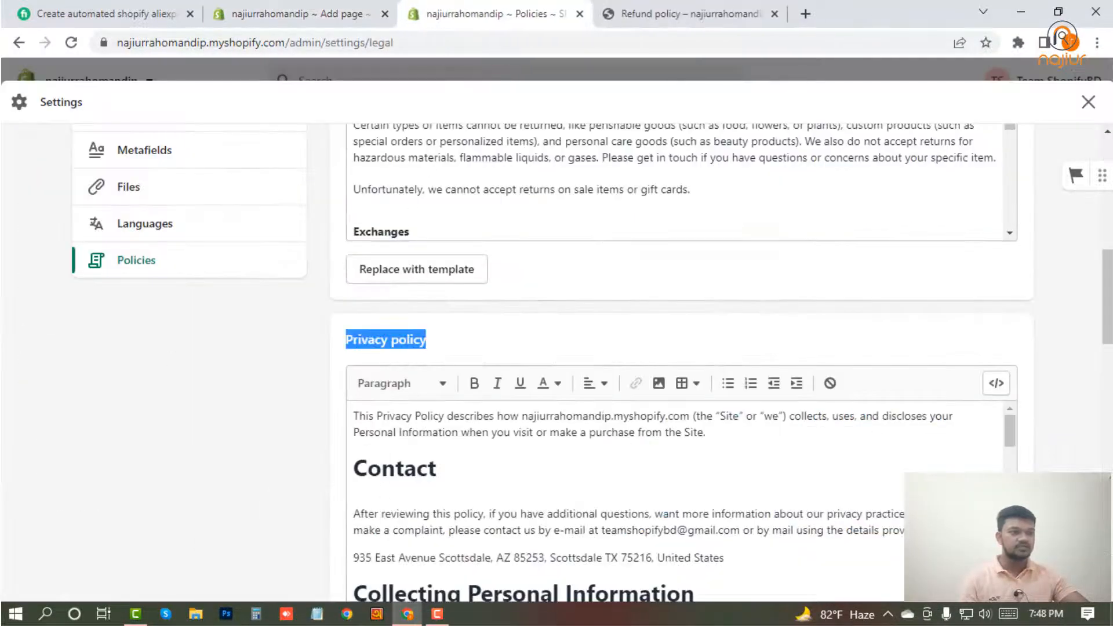
left_click(296, 14)
left_click(350, 212)
right_click(351, 214)
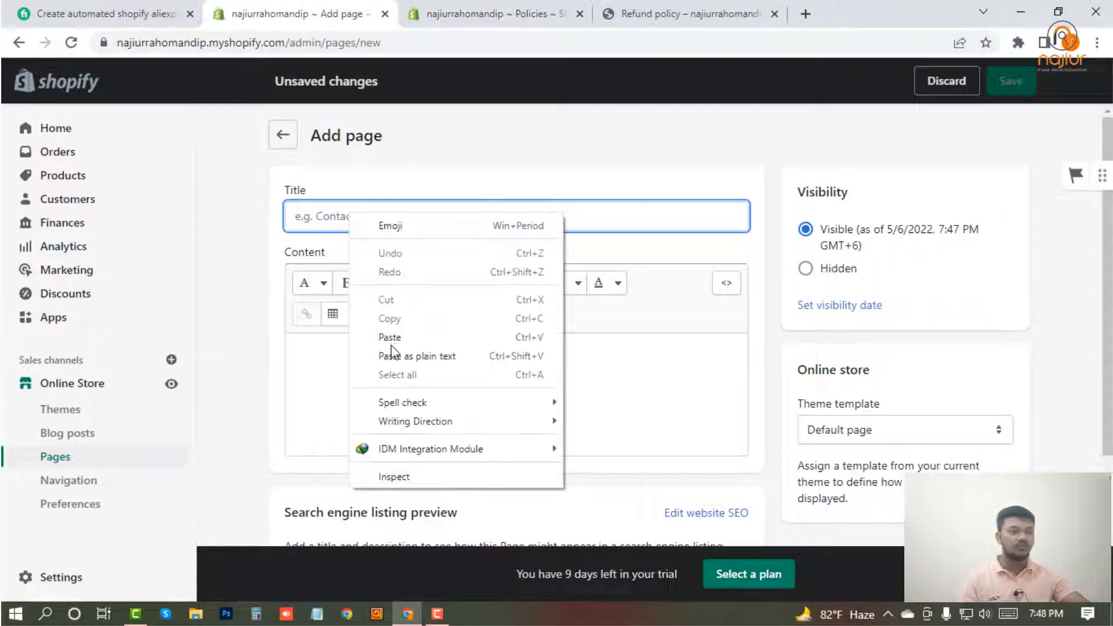
left_click(391, 337)
Copy the entire privacy policy text from the store policies.
left_click(487, 13)
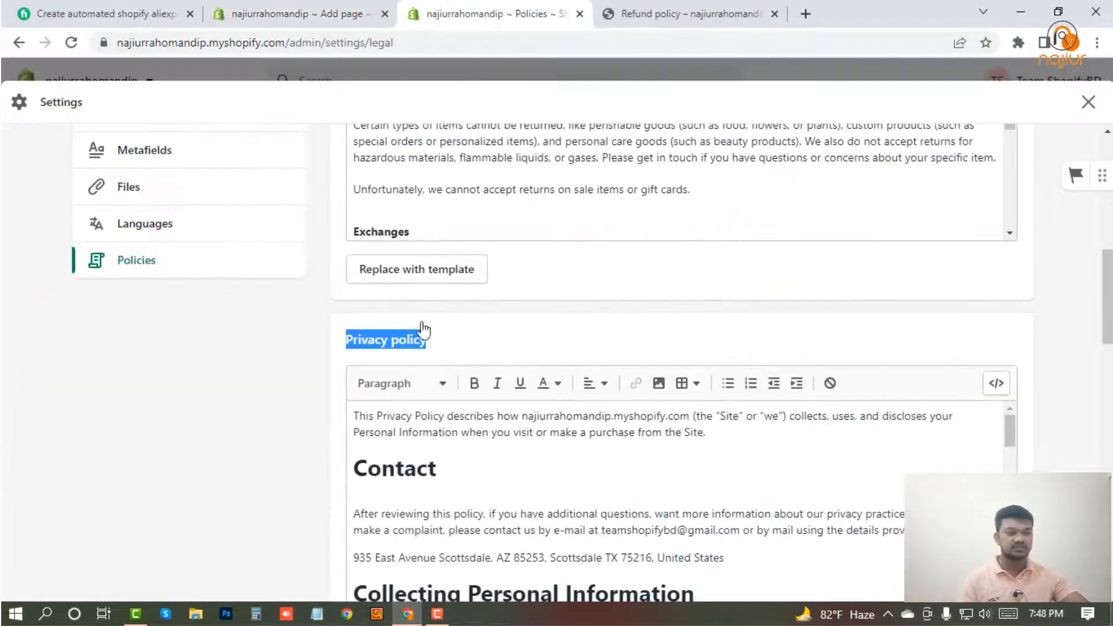
left_click(450, 505)
key("ctrl+a")
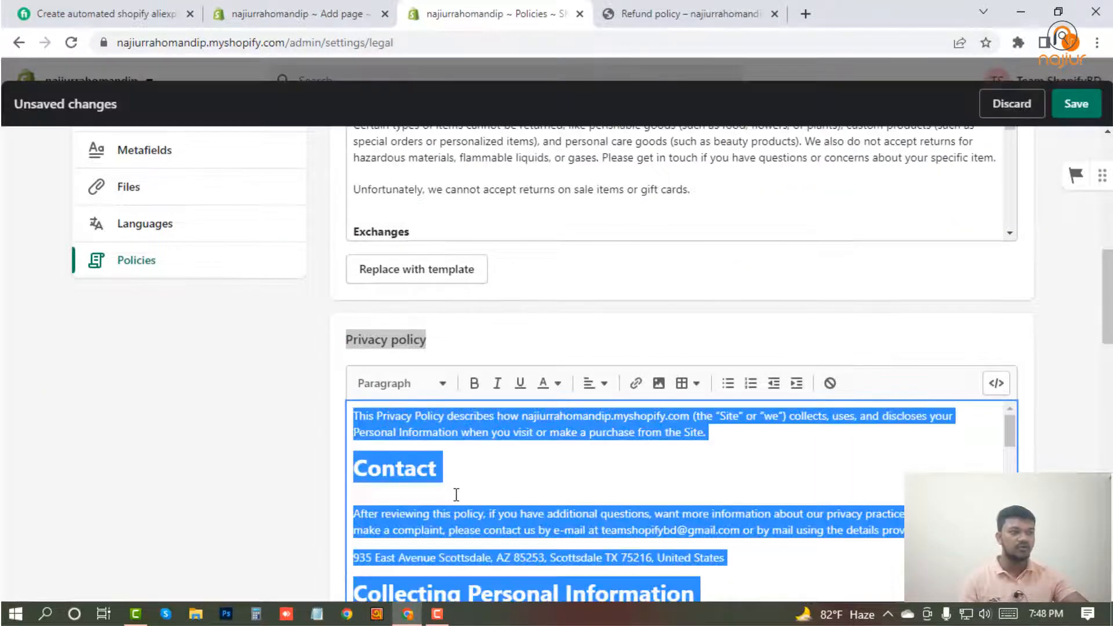
right_click(413, 435)
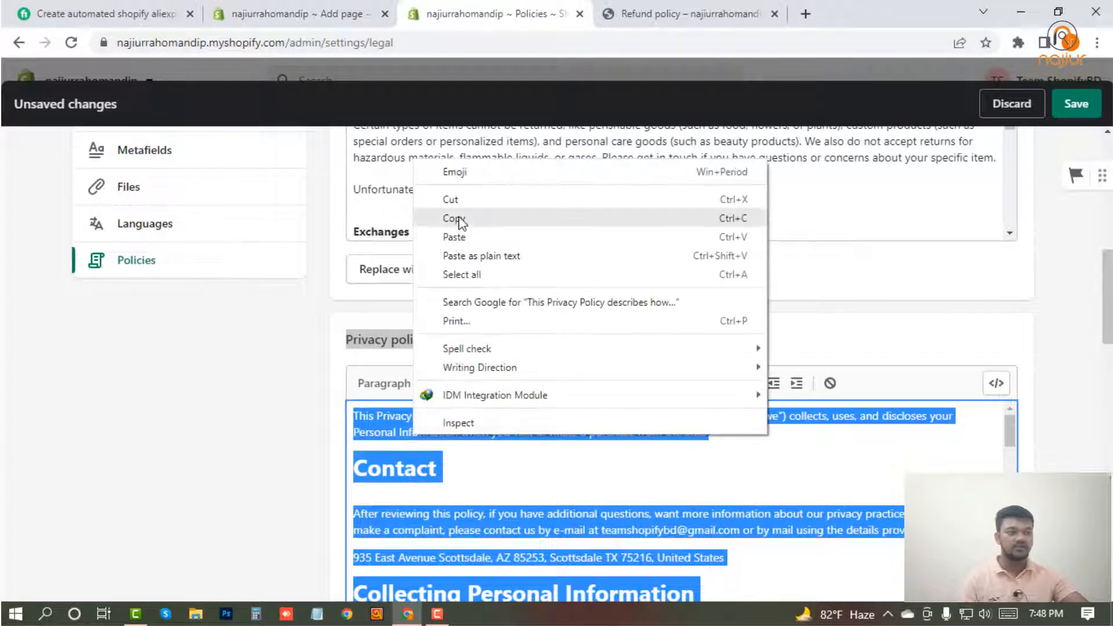
left_click(455, 218)
Paste the copied privacy policy text into the content of the Privacy policy page and save the page.
left_click(292, 13)
left_click(368, 386)
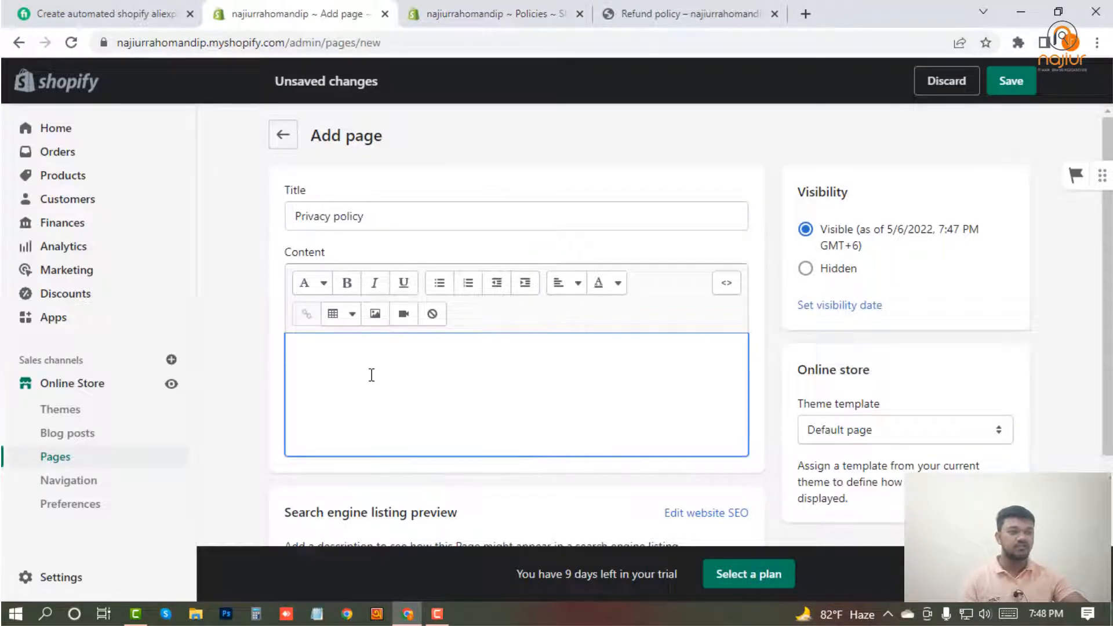
right_click(370, 375)
left_click(342, 360)
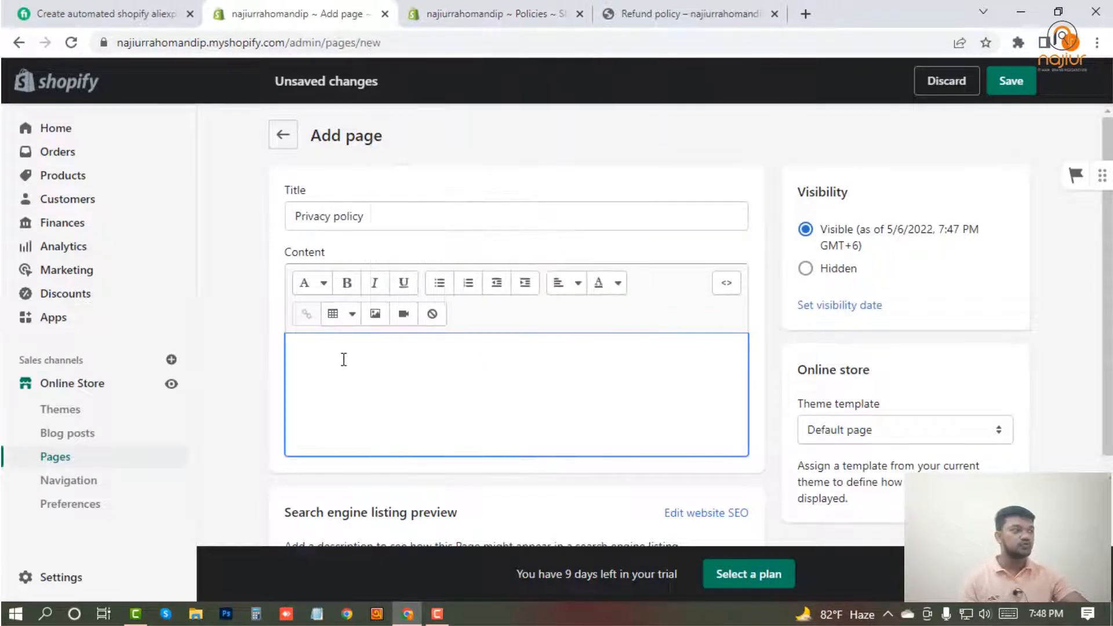
right_click(342, 360)
left_click(384, 207)
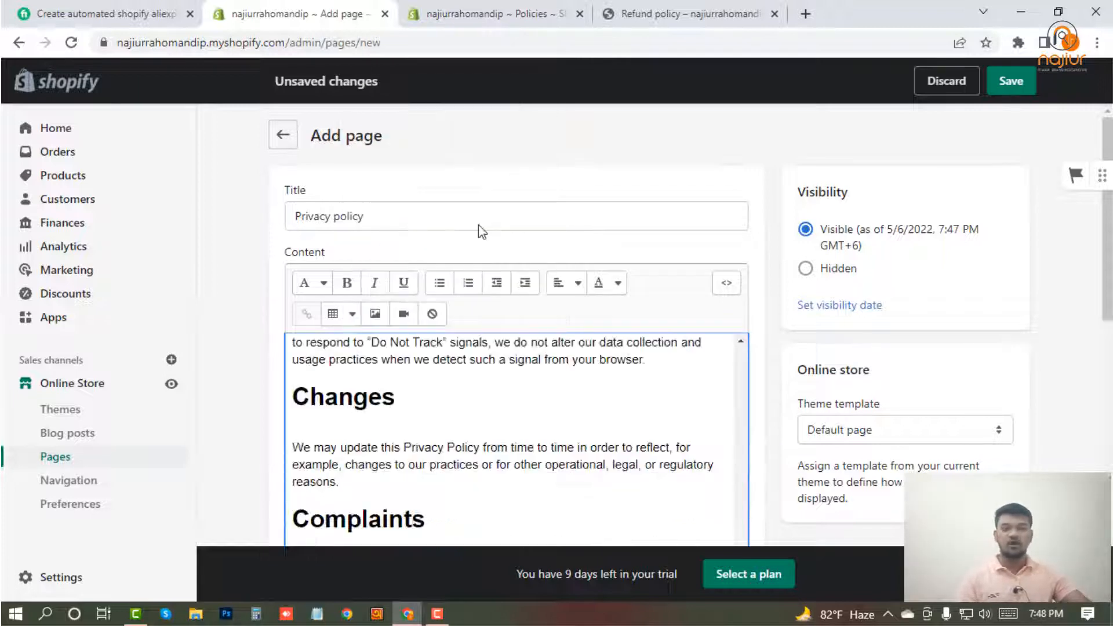
left_click(998, 86)
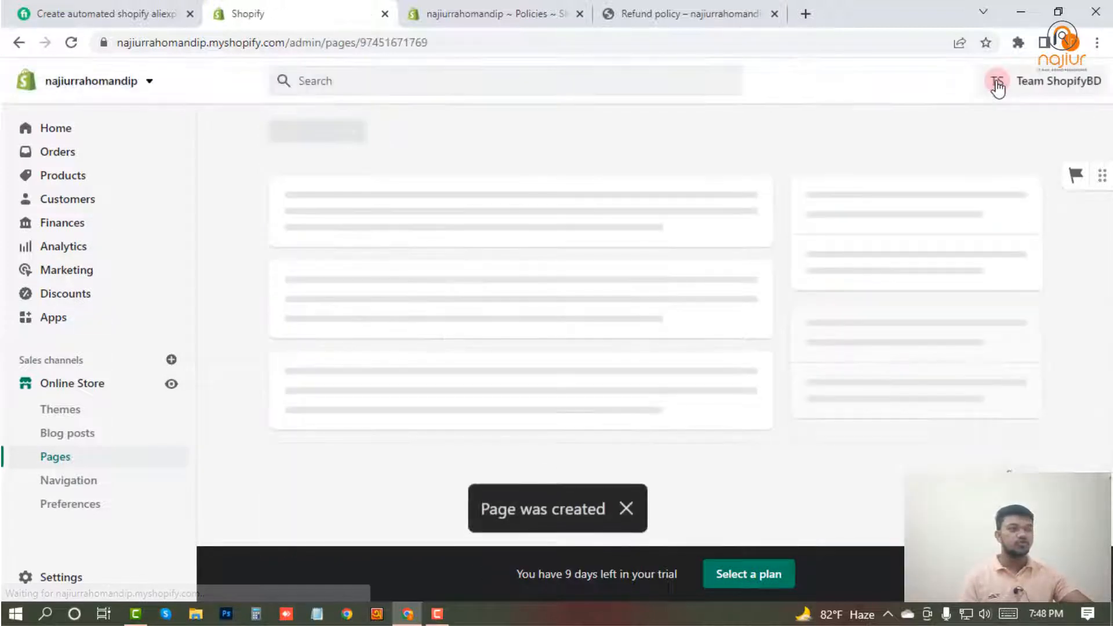
Copy the "Terms of service" heading from the store policies and use it as the title of another new page.
left_click(491, 8)
scroll(342, 435, "down", 8)
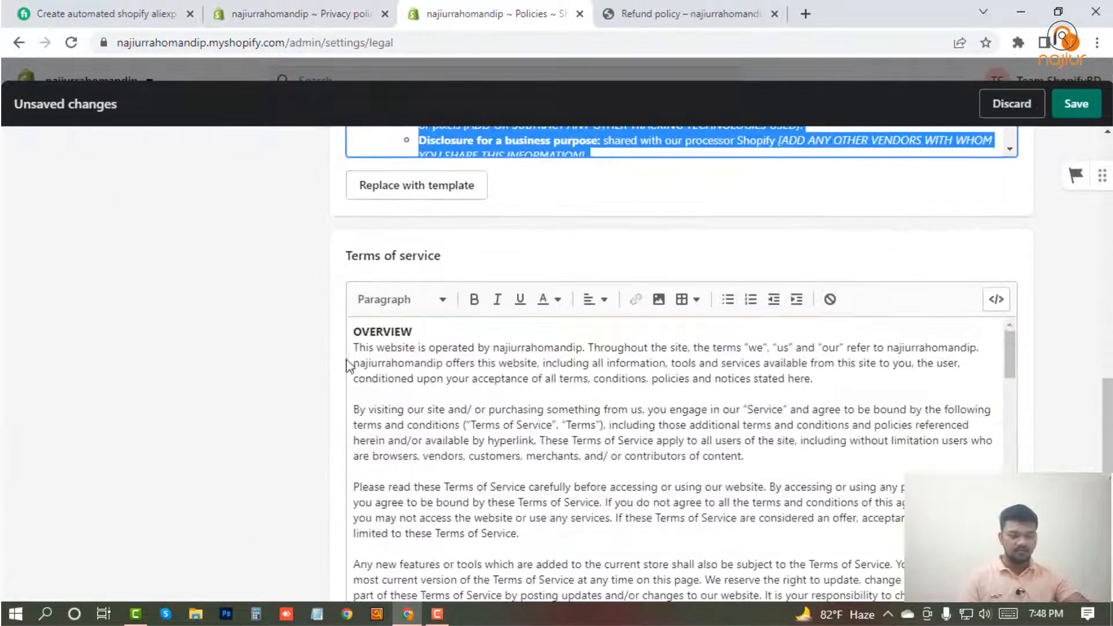
triple_click(386, 251)
right_click(399, 250)
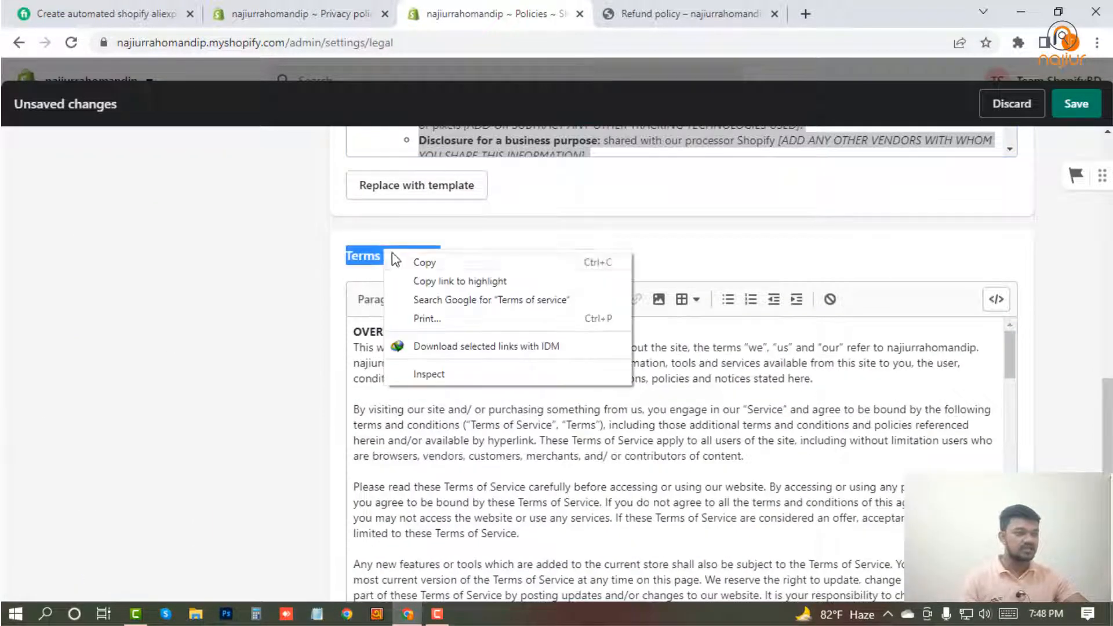
left_click(423, 260)
left_click(327, 5)
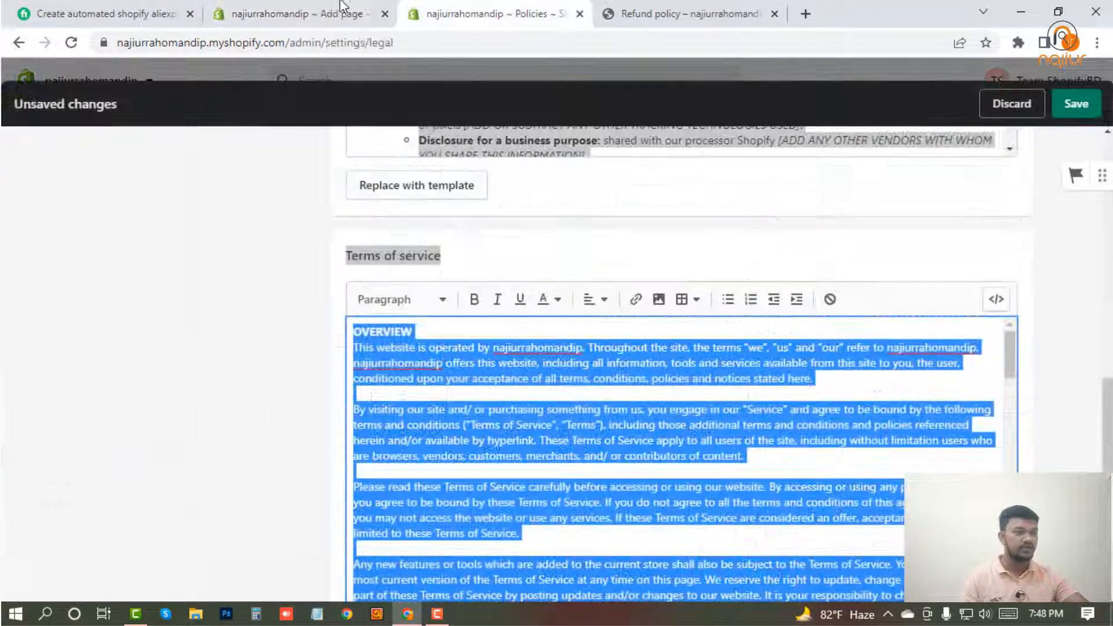
left_click(342, 6)
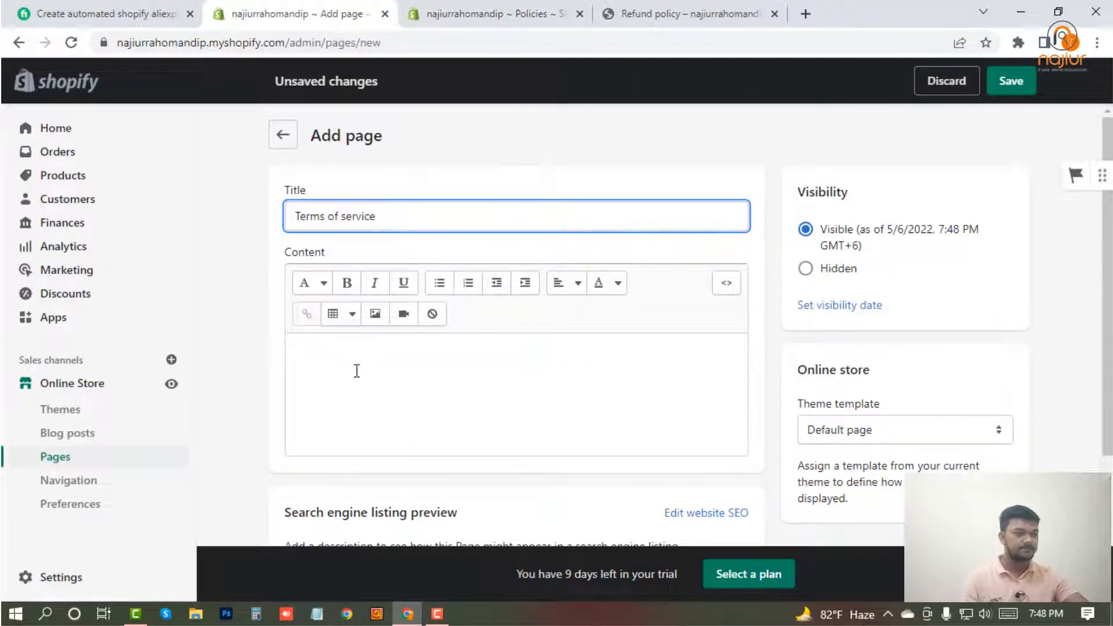
Paste the terms of service text from the store policies into the page content, check its ending, and save the page.
left_click(356, 371)
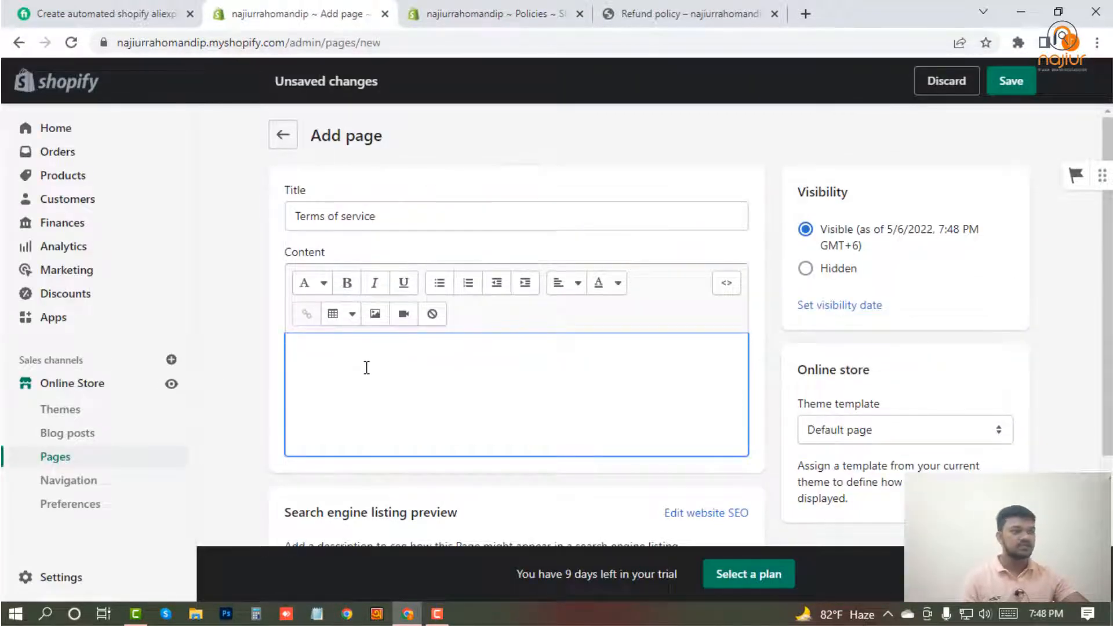
right_click(367, 368)
left_click(417, 214)
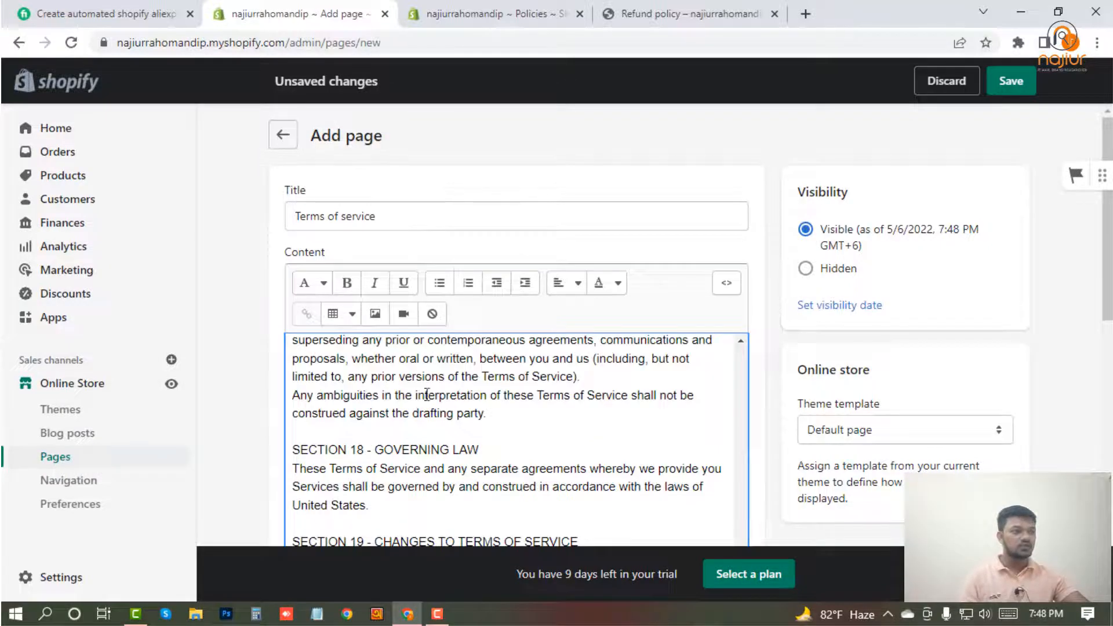
scroll(475, 460, "down", 5)
left_click(449, 11)
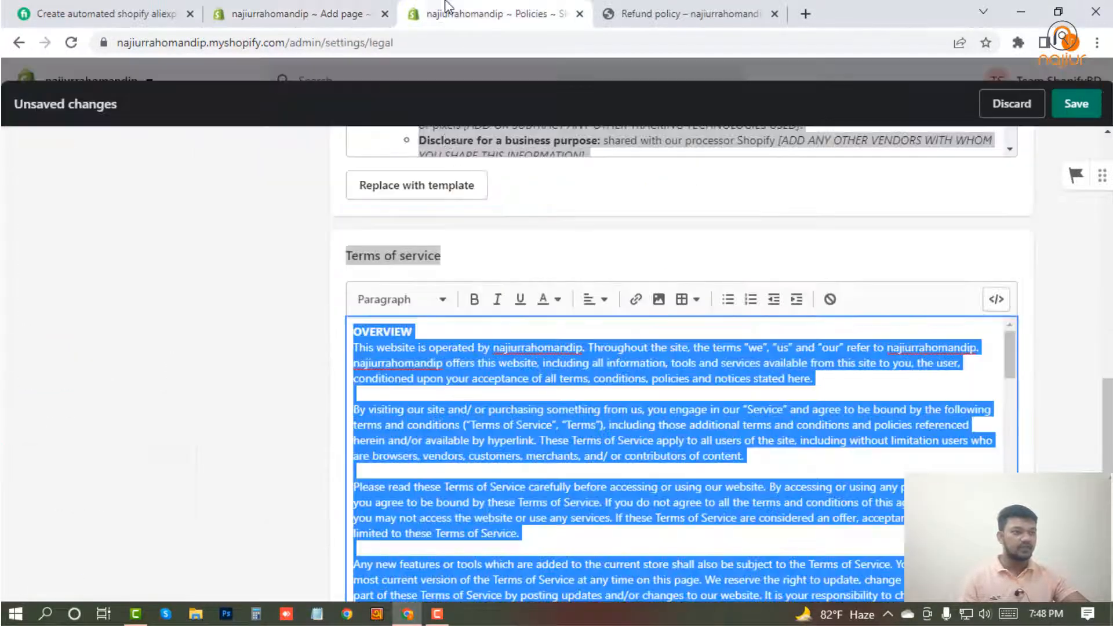
scroll(421, 462, "down", 5)
scroll(421, 461, "down", 5)
left_click(297, 14)
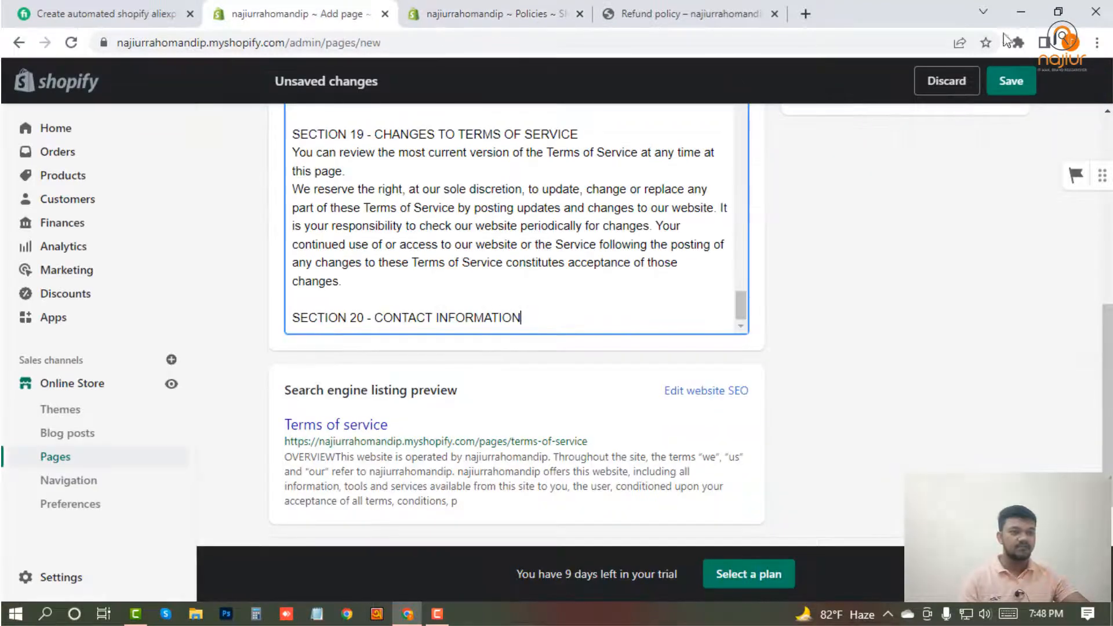
left_click(1011, 81)
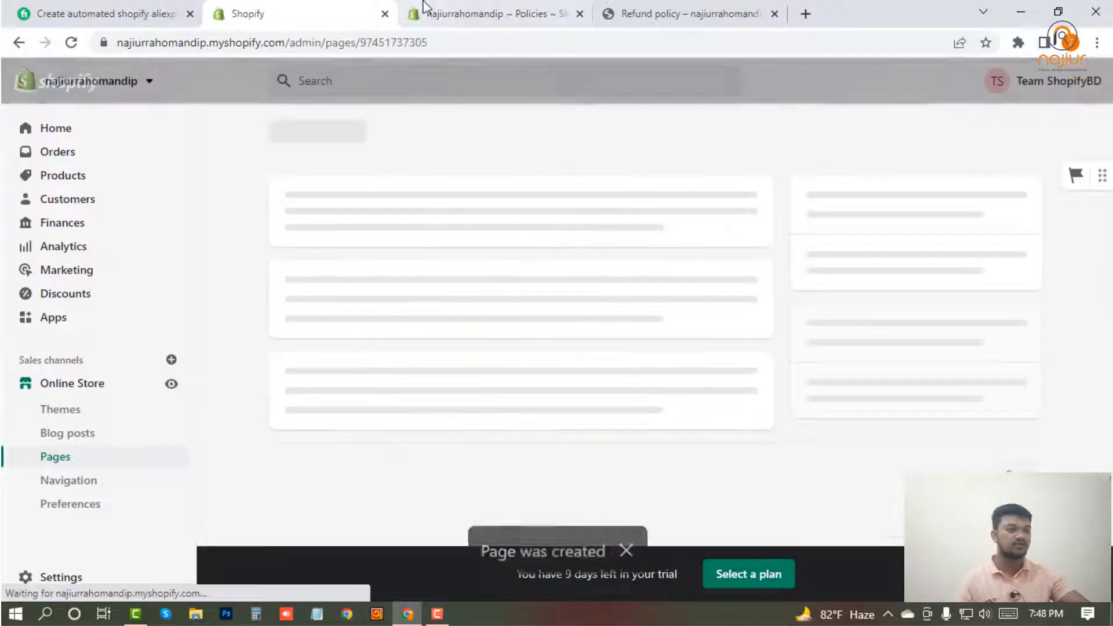
Look through the store policies below the terms of service for further texts to copy.
left_click(480, 7)
scroll(269, 512, "down", 4)
left_click(311, 8)
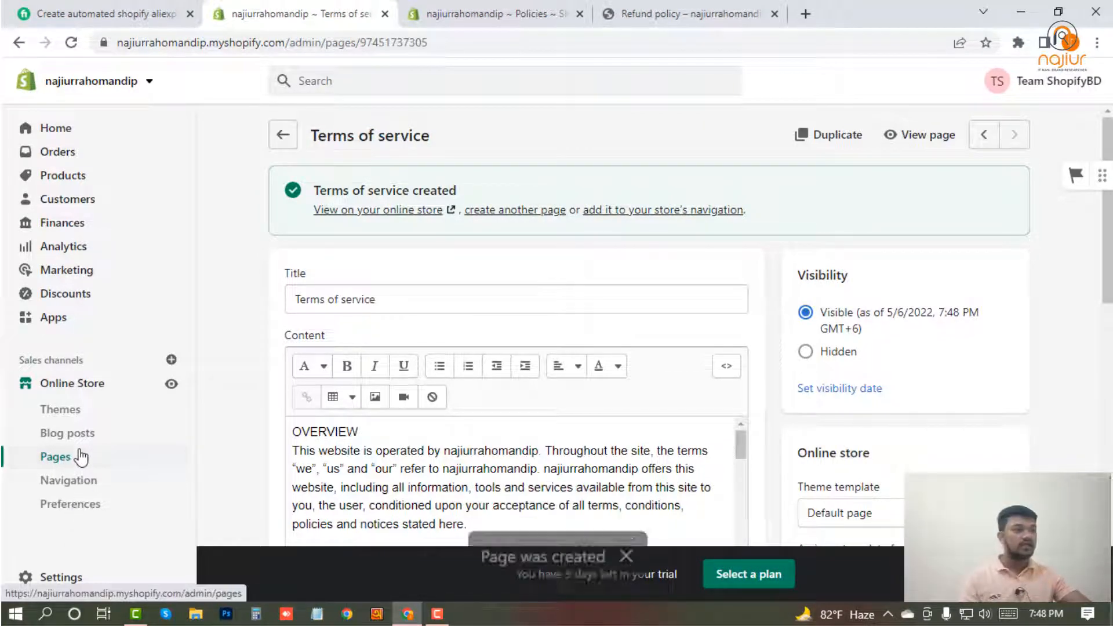
Return to the list of online store pages and start a new page titled "About Us".
left_click(82, 455)
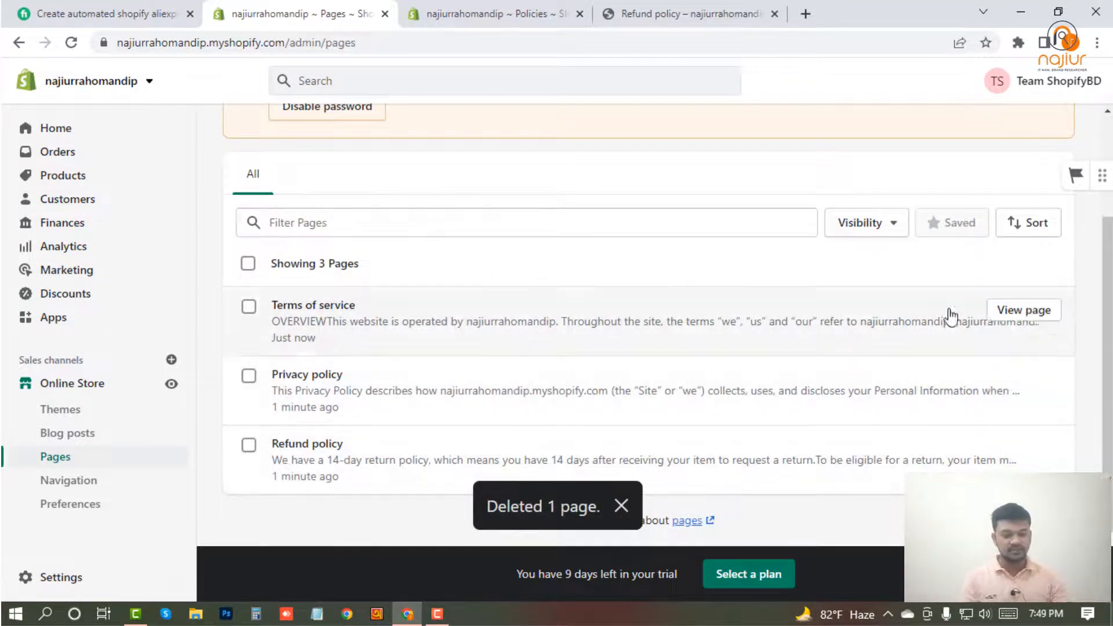
scroll(403, 313, "up", 3)
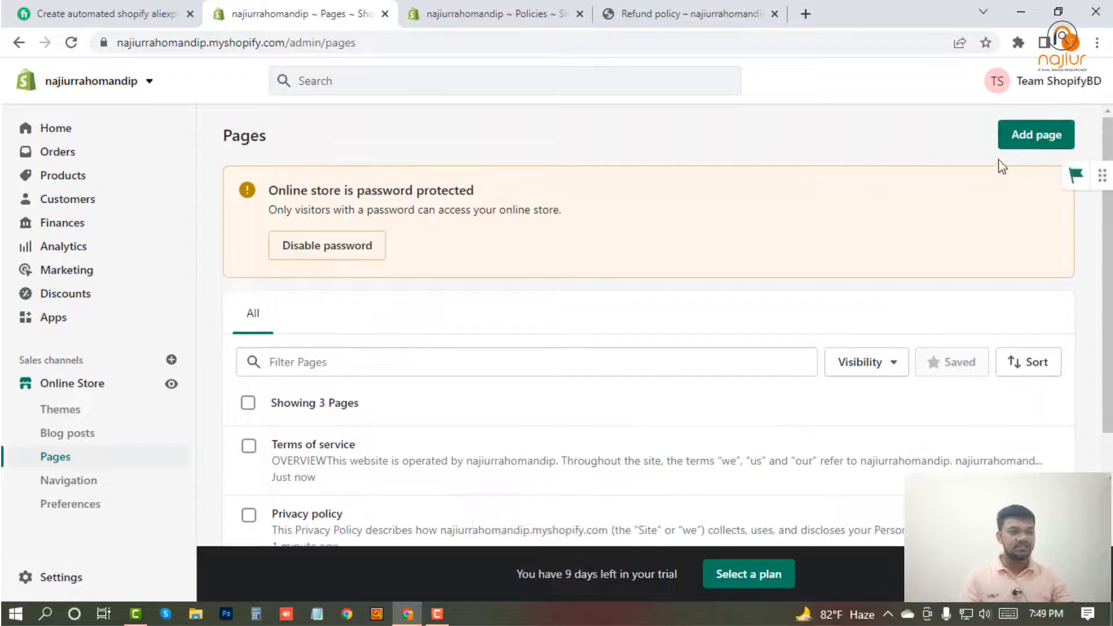
left_click(1029, 134)
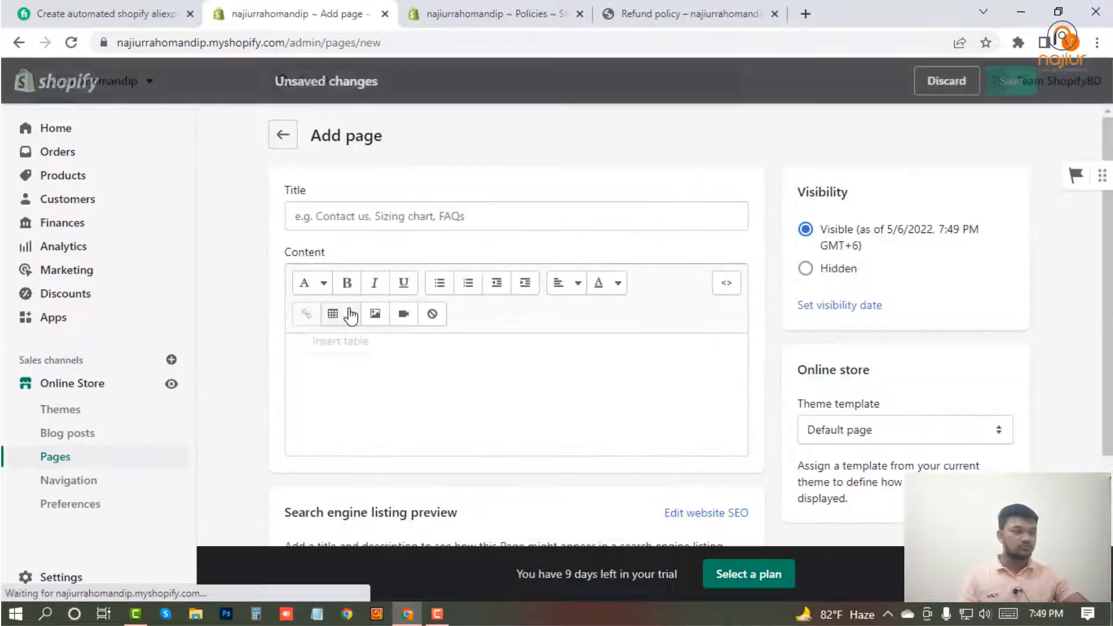
left_click(347, 218)
type("A")
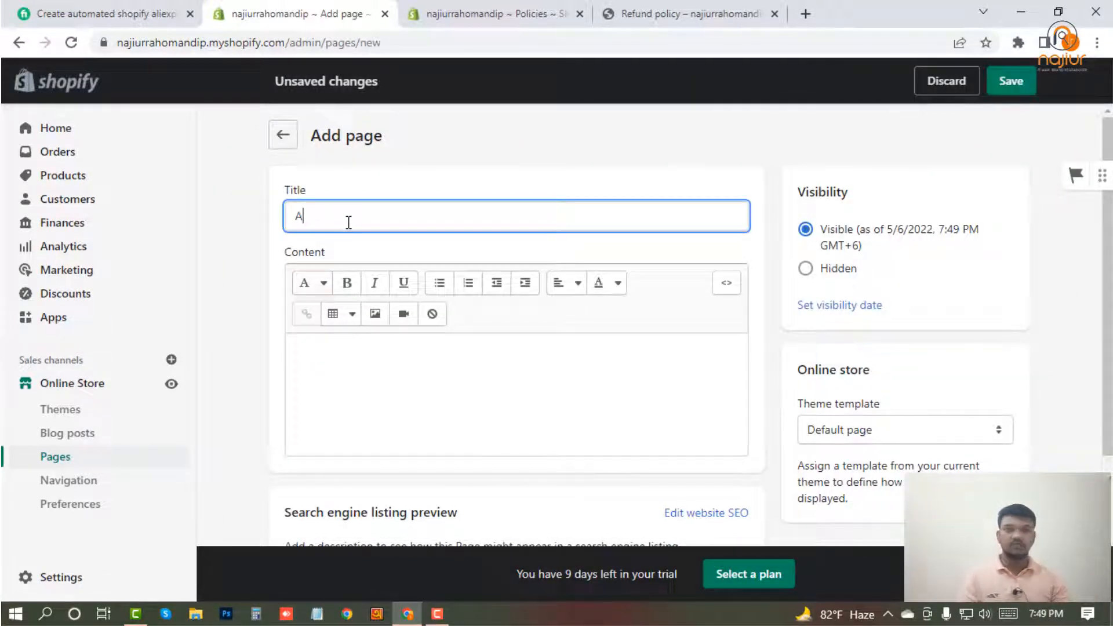
type("bout Us")
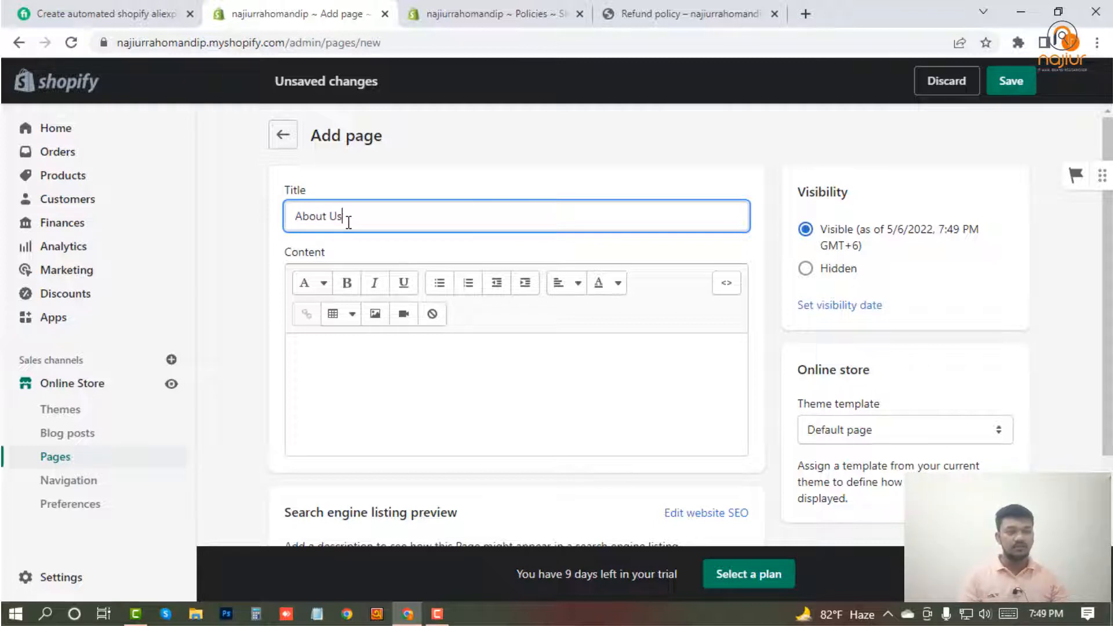
Enter "This is about us page" as the content of the About Us page and save the page.
left_click(409, 382)
type("T")
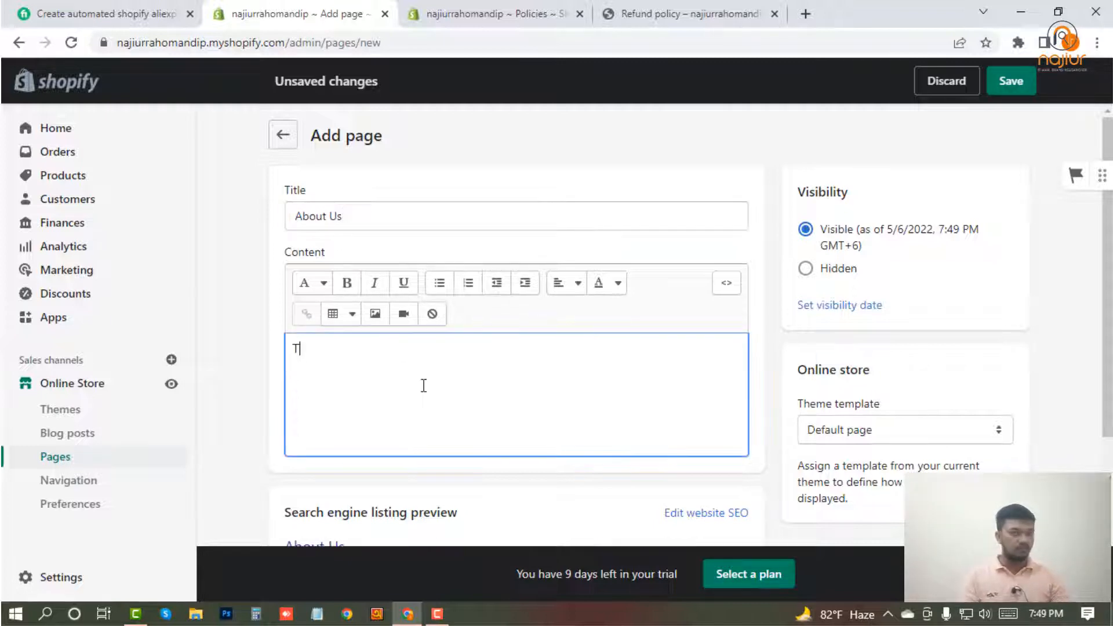
type("his is a")
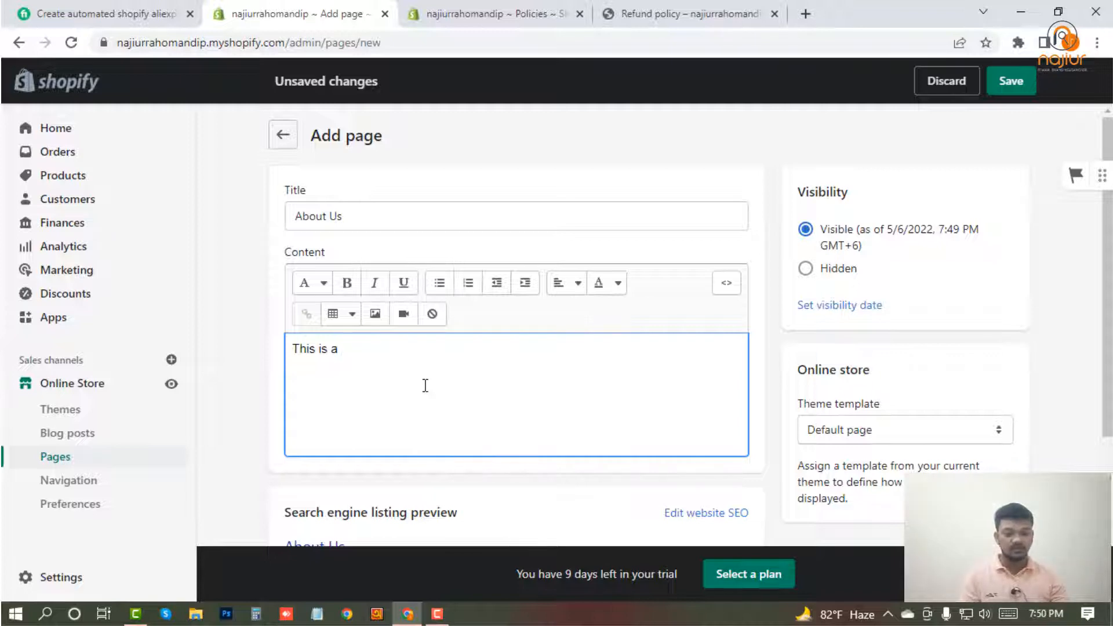
type("bout us page")
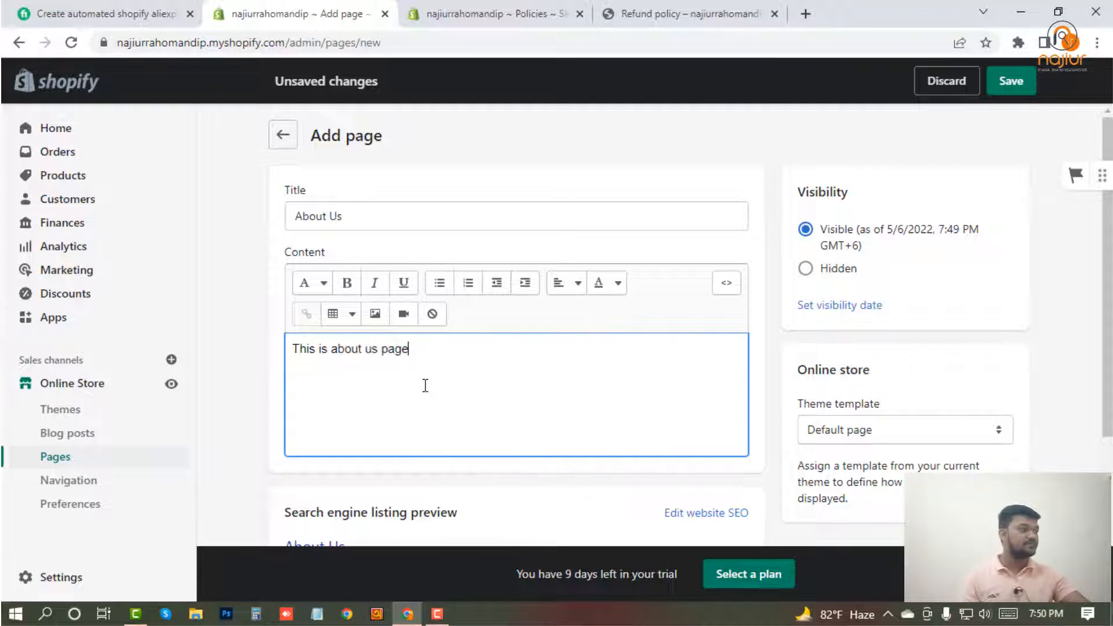
left_click(1021, 88)
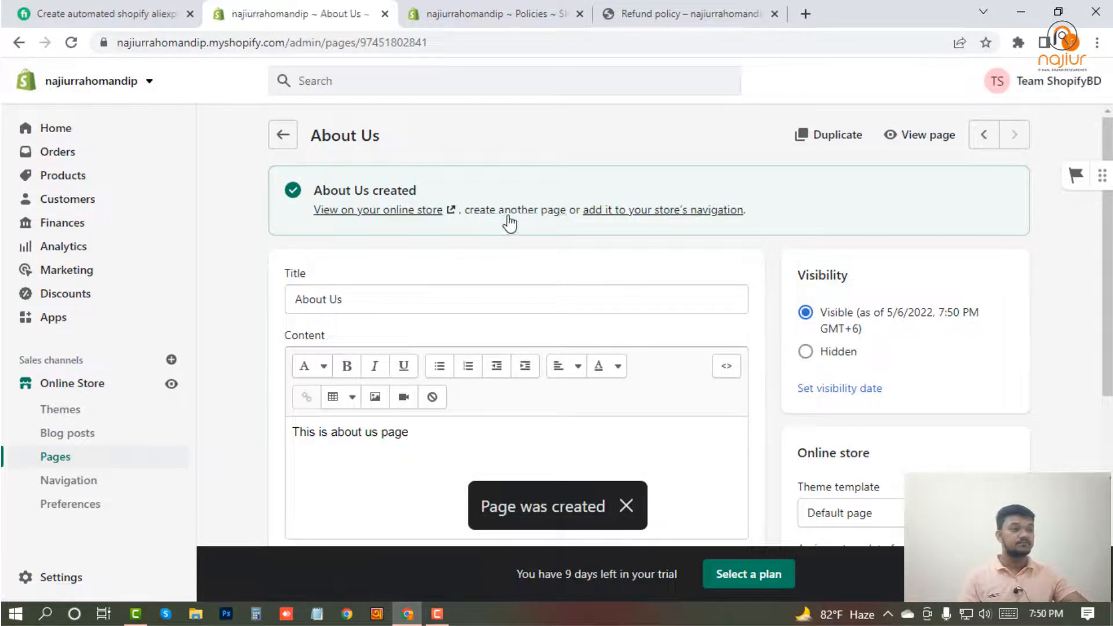
Return to the list of online store pages and start a new page titled "Contact Us".
left_click(283, 135)
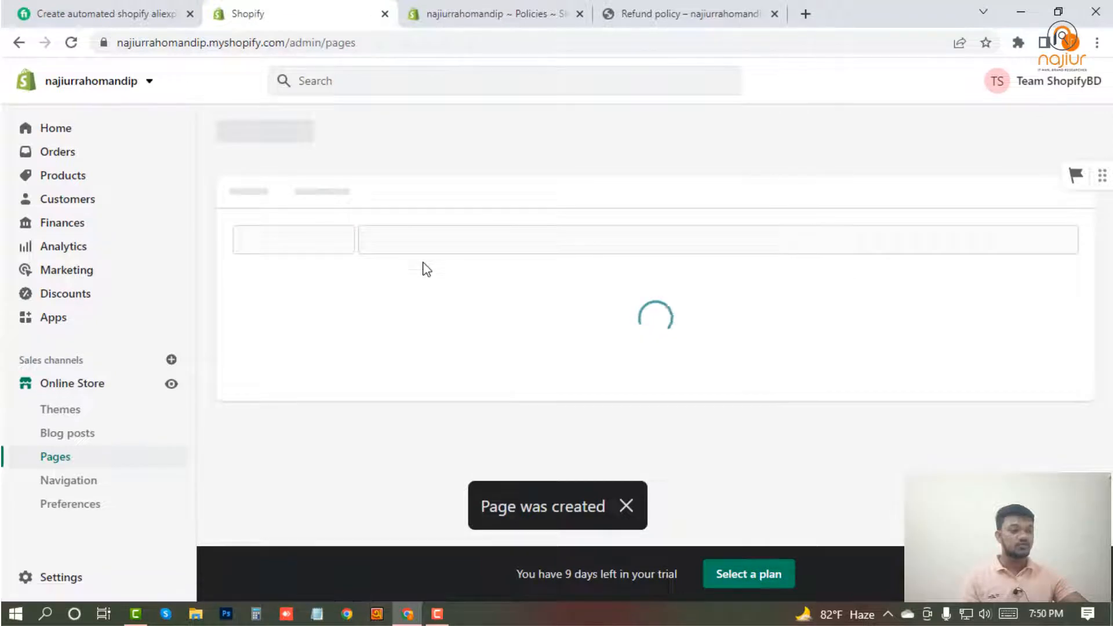
scroll(385, 373, "down", 3)
scroll(392, 385, "up", 3)
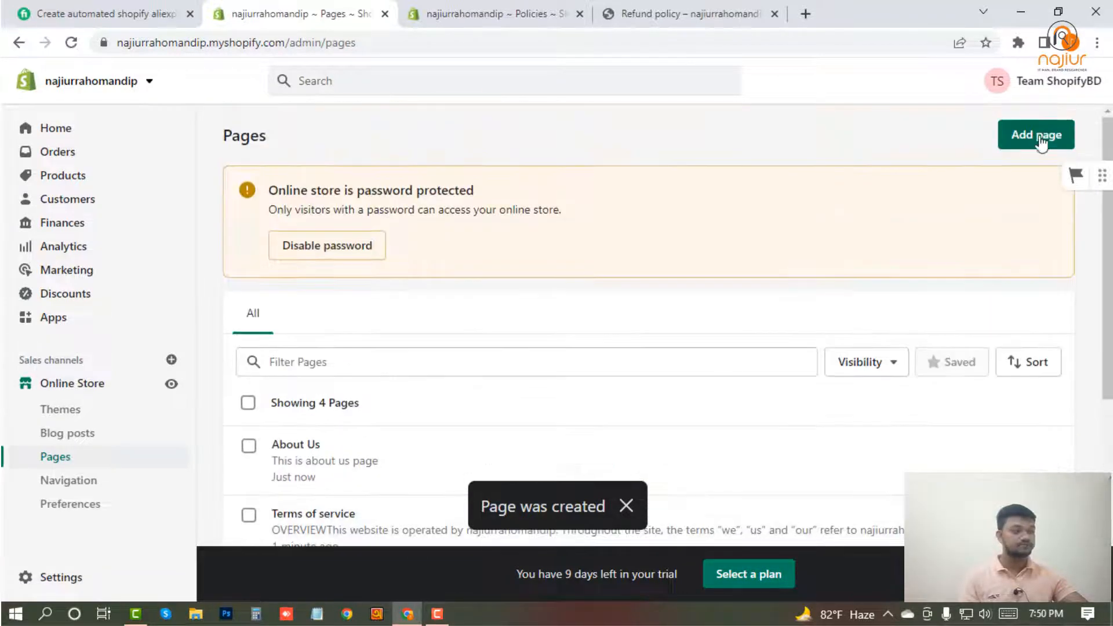
left_click(1032, 139)
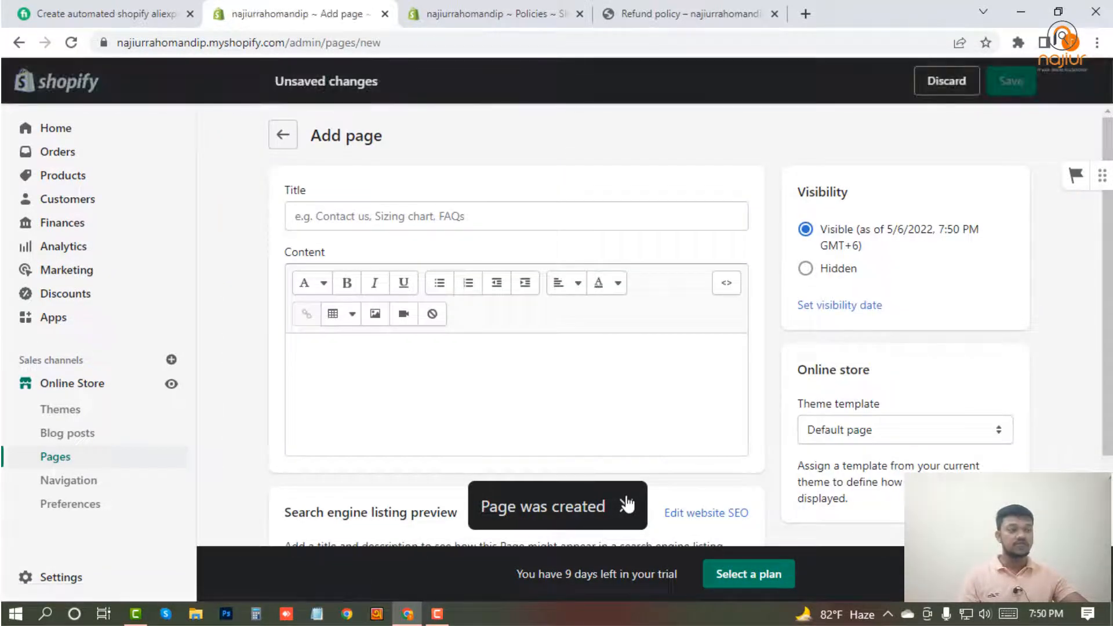
left_click(334, 216)
type("xc")
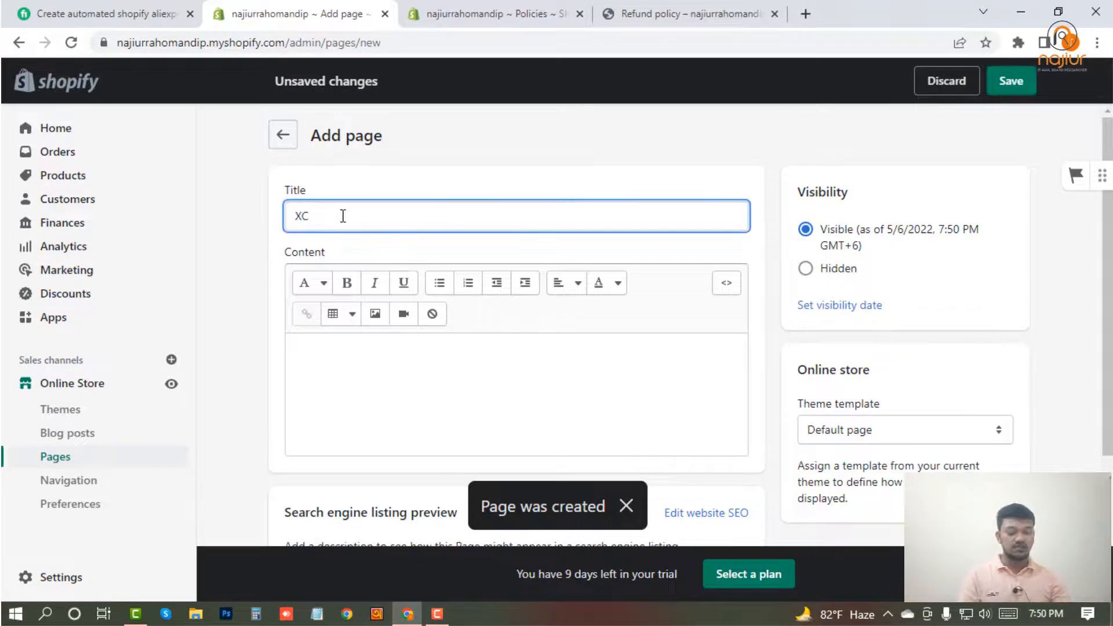
key("BackSpace")
key("BackSpace")
type("Cont")
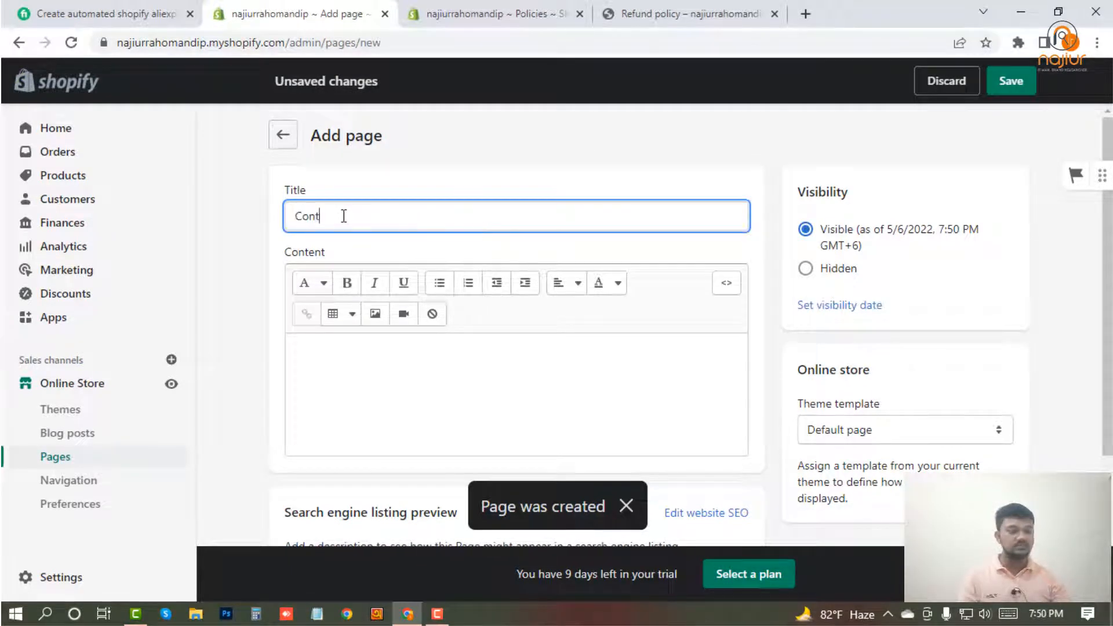
type("act y")
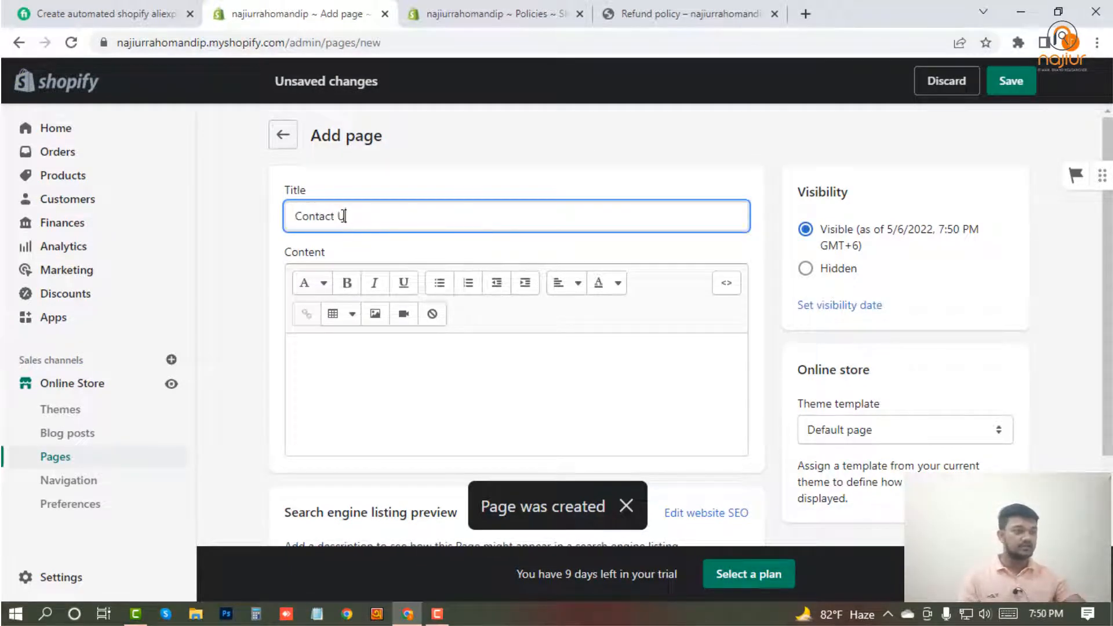
type("s")
Assign the contact theme template to the Contact Us page, leave its content empty, and save the page.
left_click(401, 350)
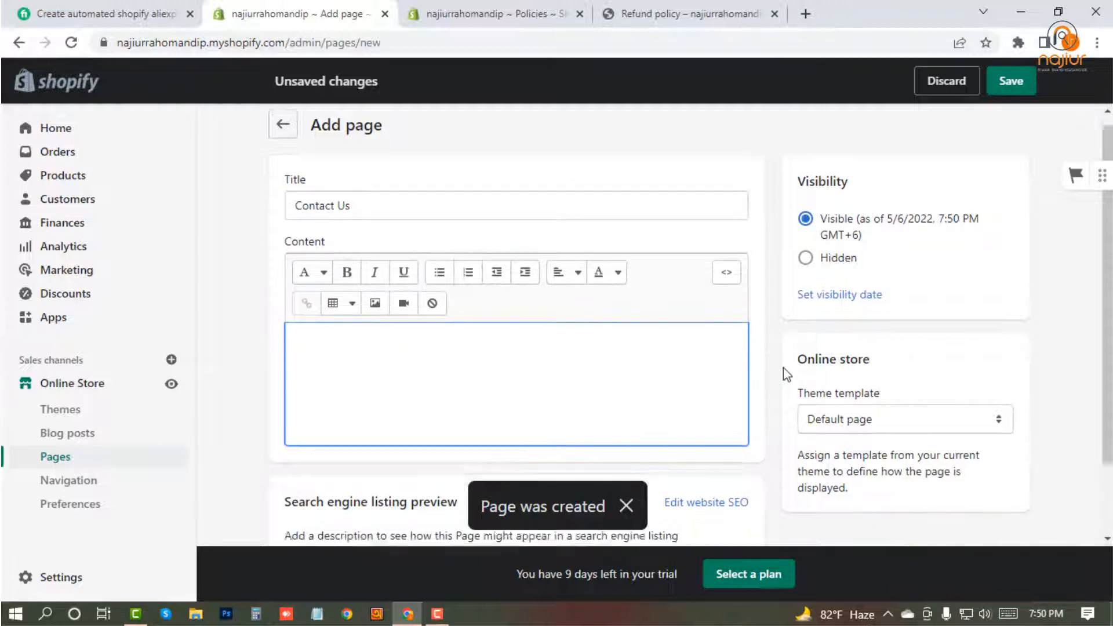
scroll(875, 353, "down", 1)
left_click(875, 351)
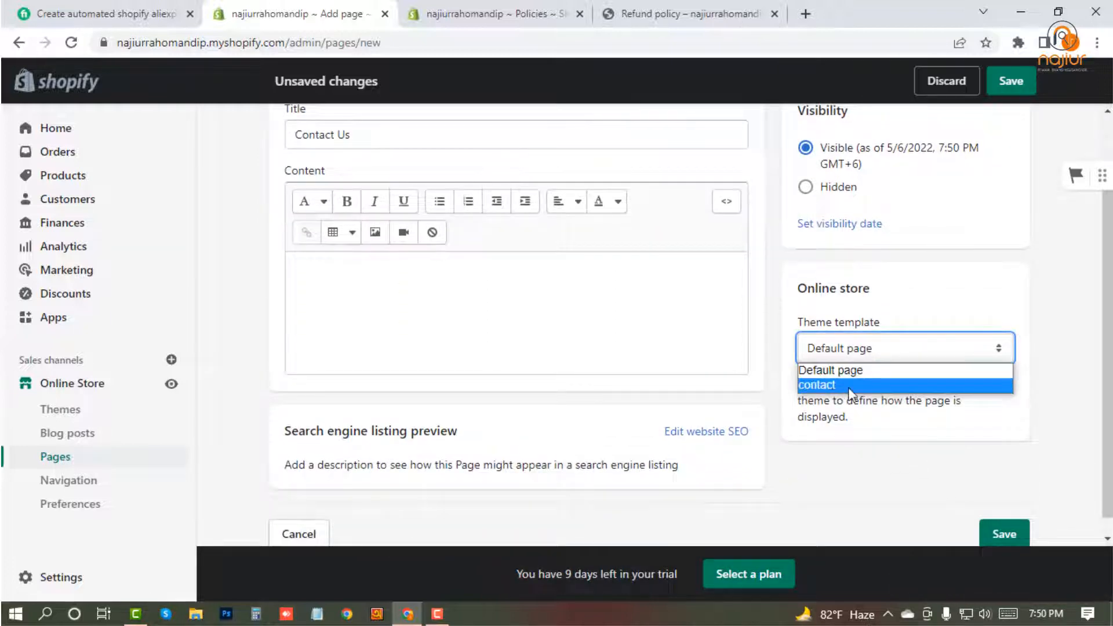
left_click(1008, 306)
scroll(1008, 305, "up", 1)
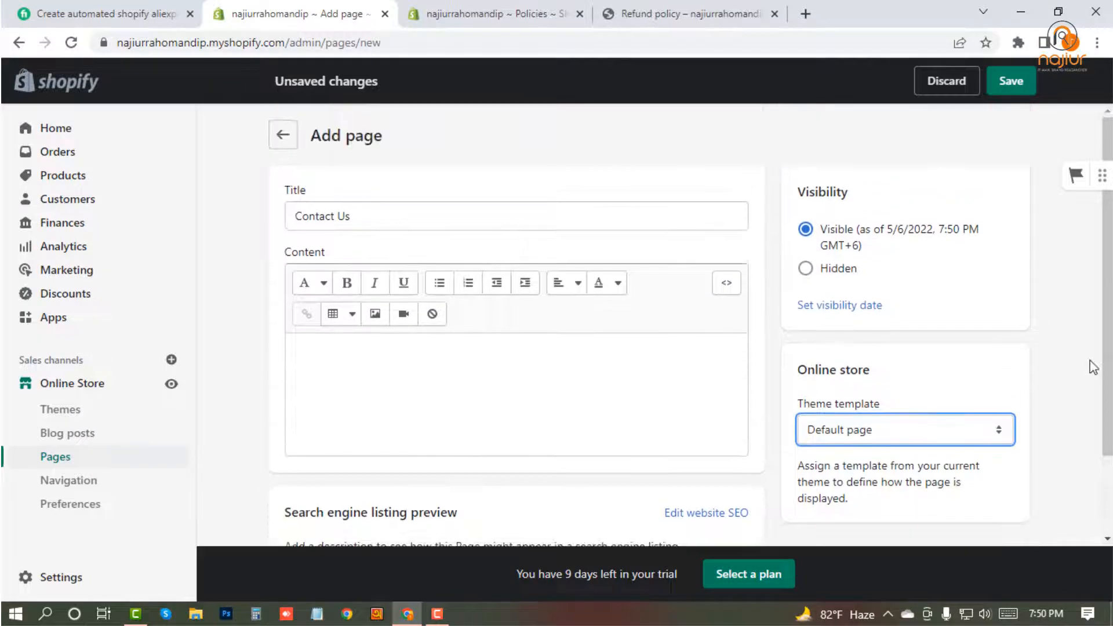
left_click(861, 430)
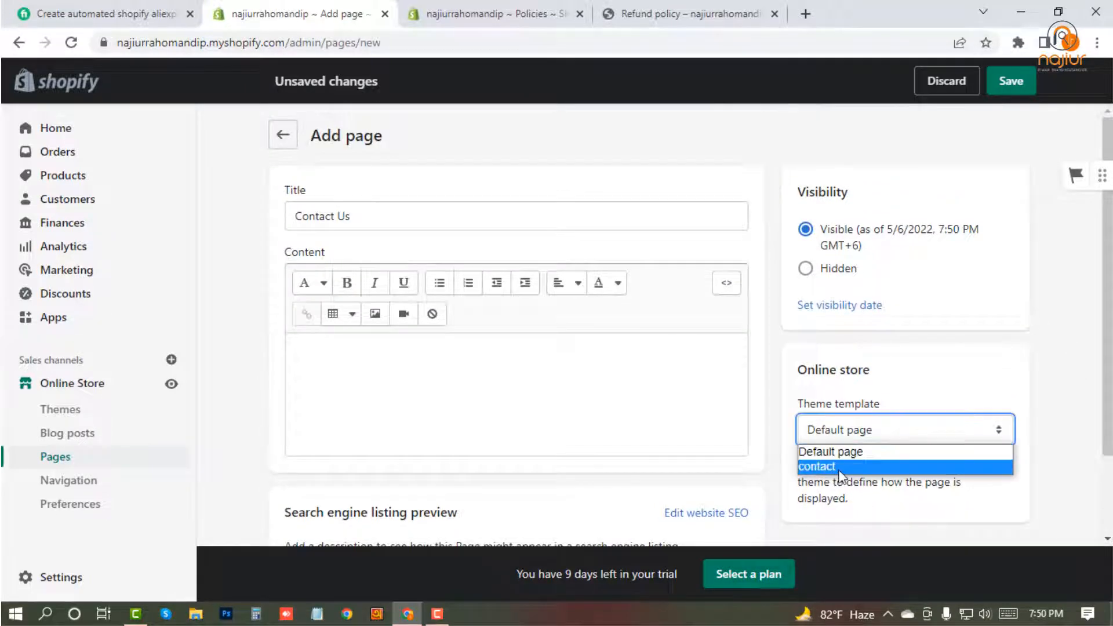
left_click(809, 465)
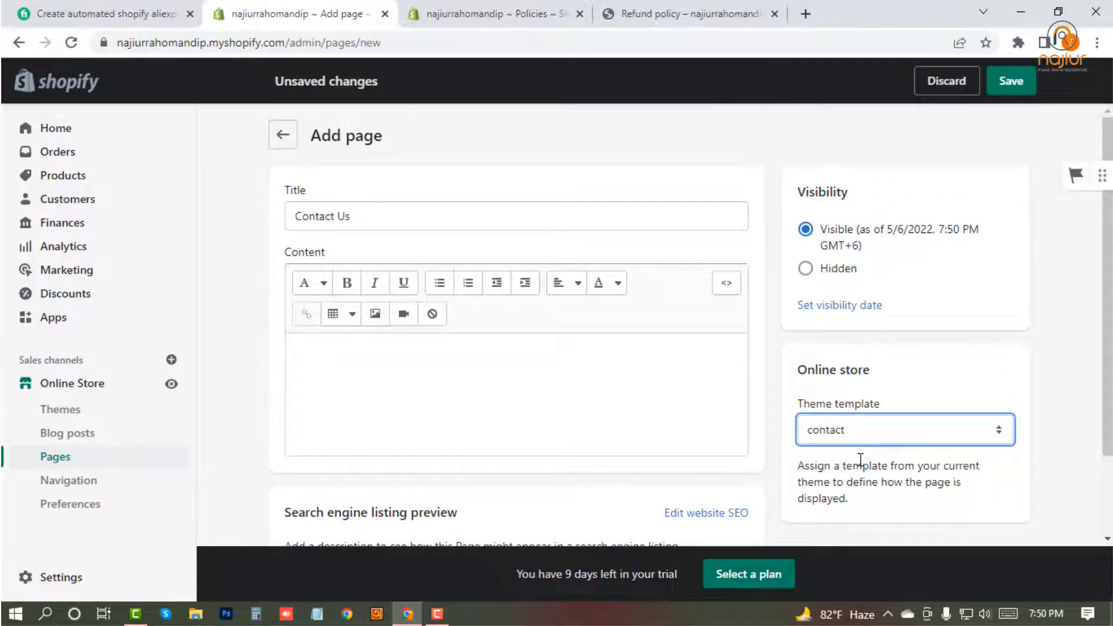
left_click(1011, 81)
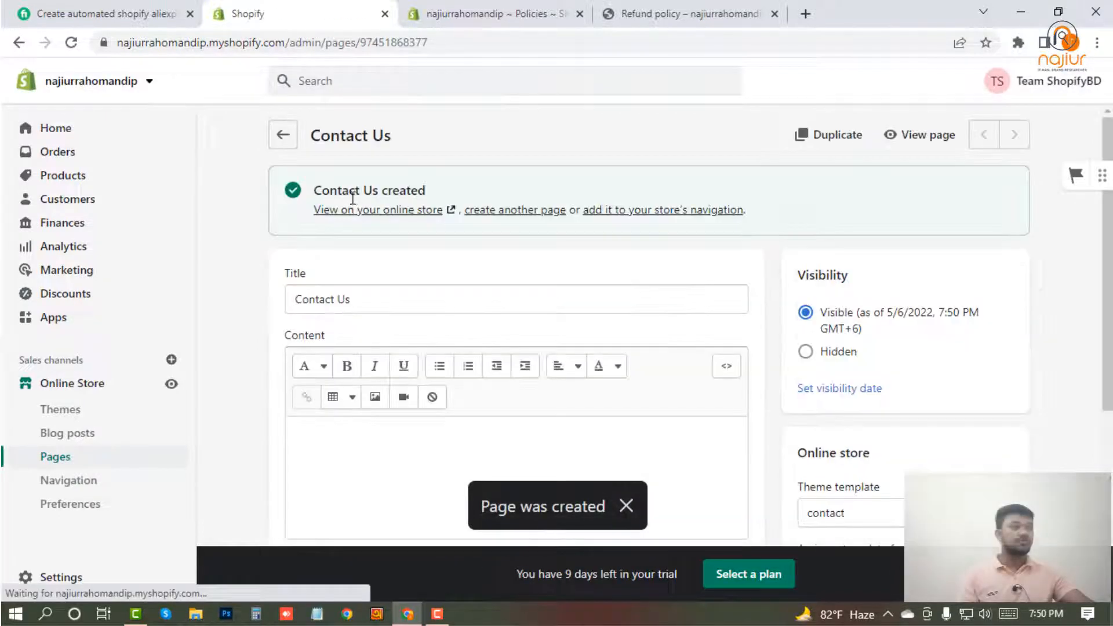
View the Contact Us page on the online store and look over its contact form.
left_click(915, 150)
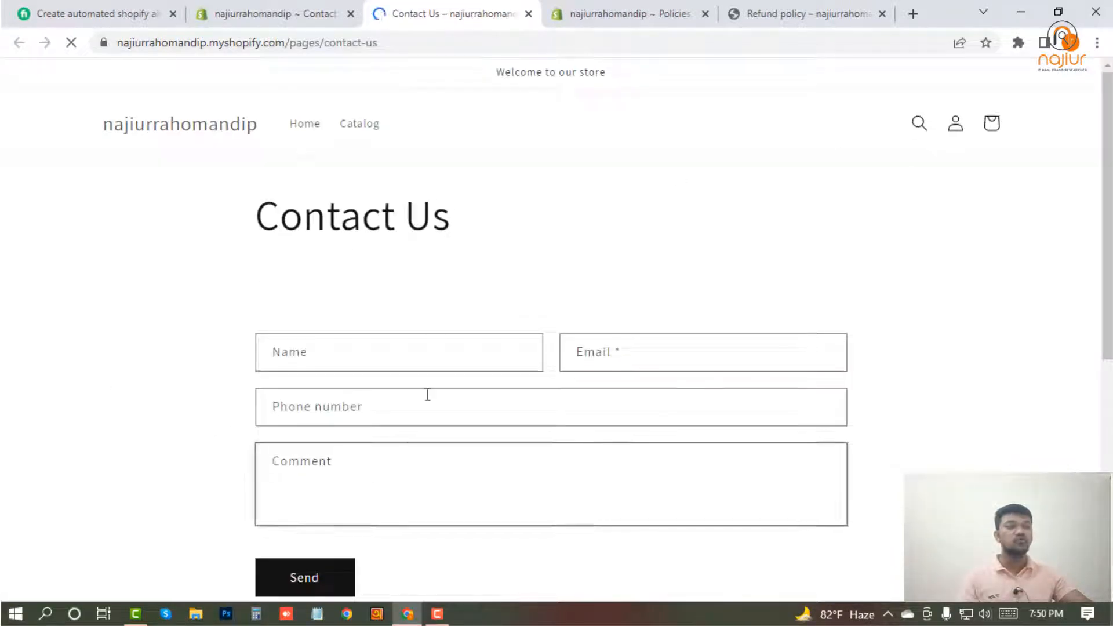
scroll(724, 509, "down", 1)
scroll(728, 515, "down", 3)
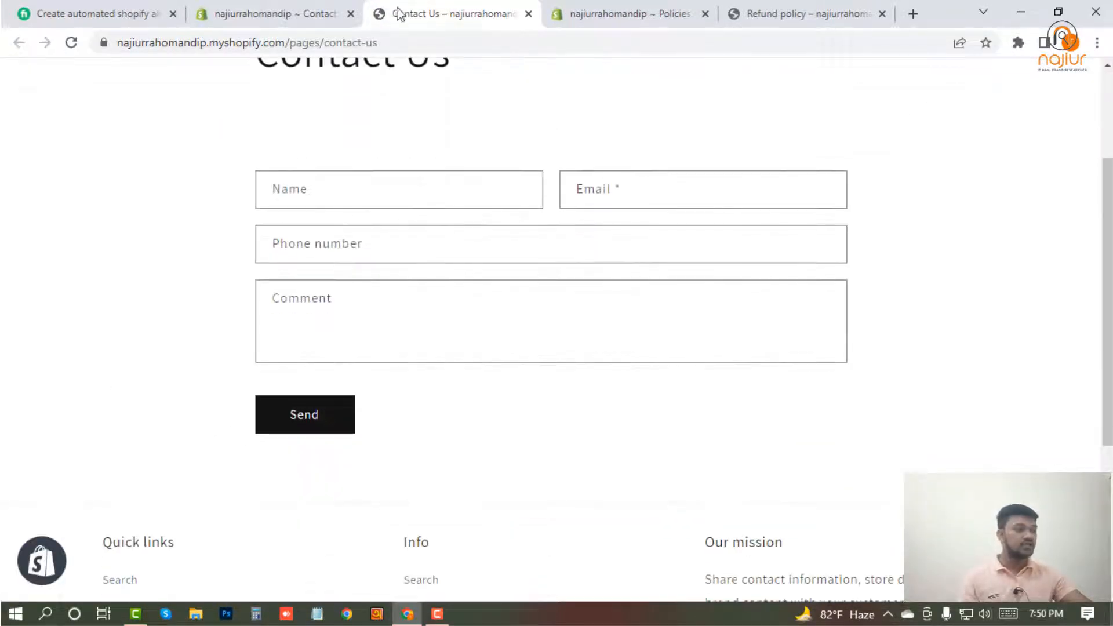
Set the Contact Us page's theme template to Default page, save the page, and preview it on the online store.
left_click(286, 11)
scroll(870, 443, "down", 3)
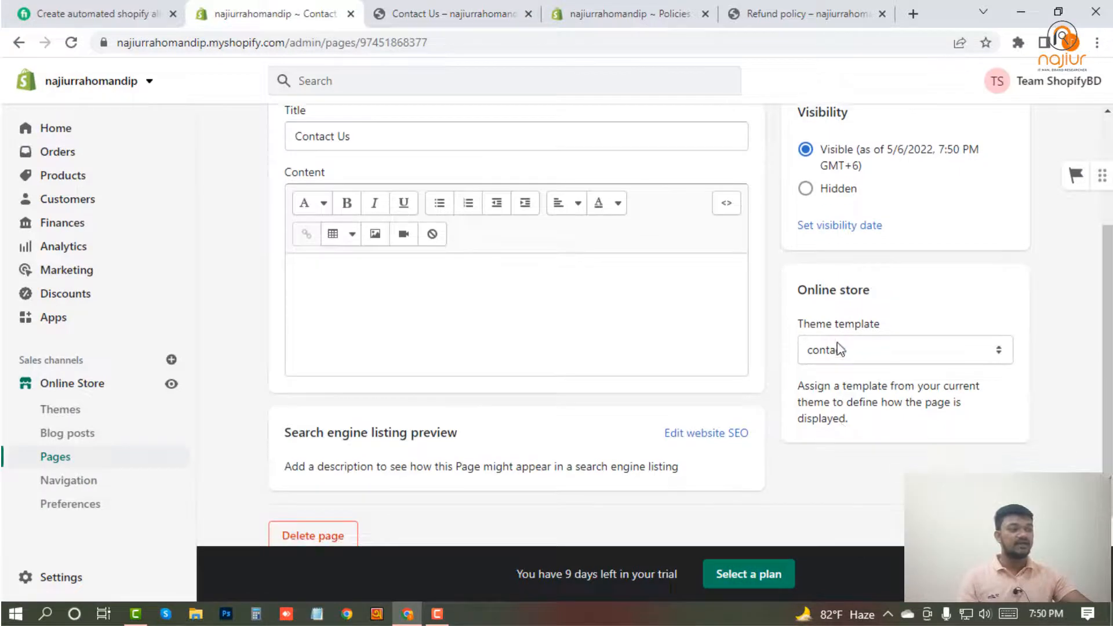
left_click(851, 350)
left_click(856, 373)
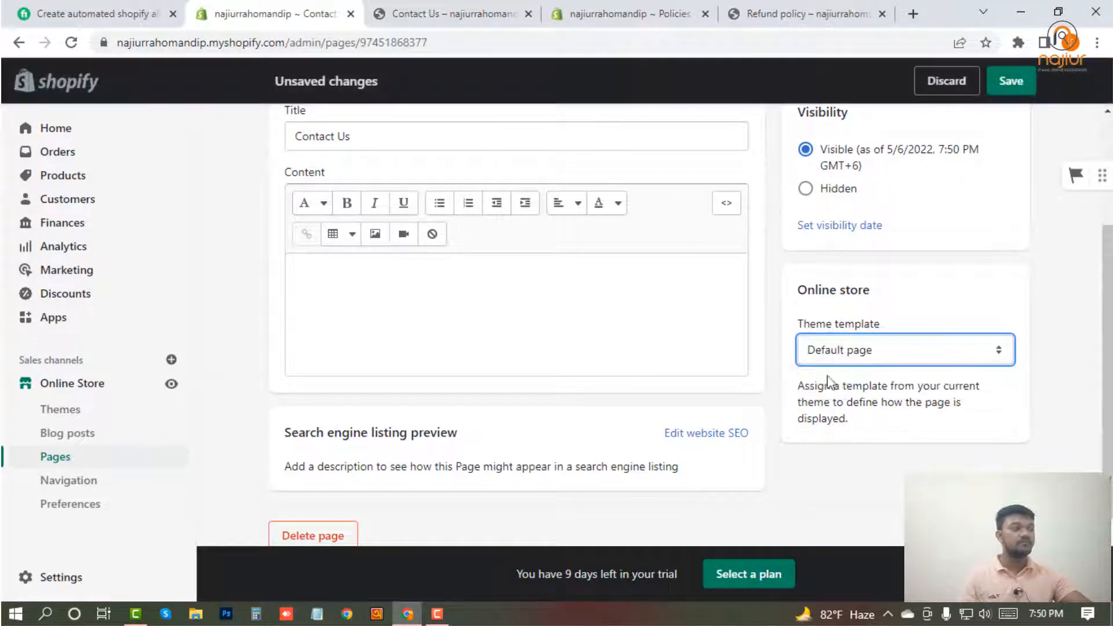
scroll(857, 377, "up", 3)
left_click(908, 139)
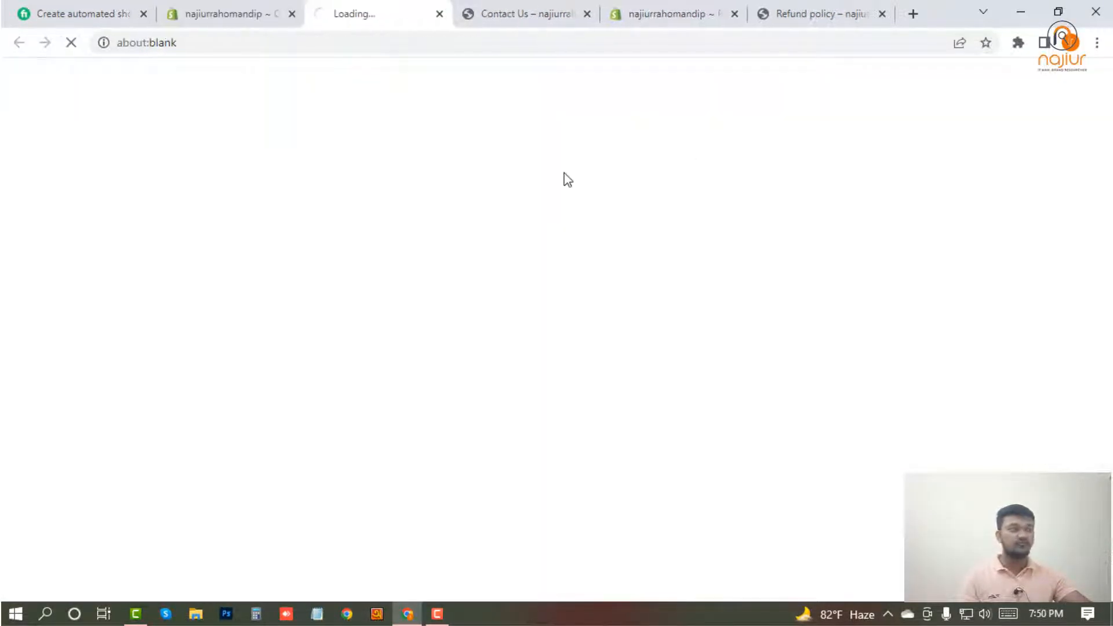
left_click(203, 12)
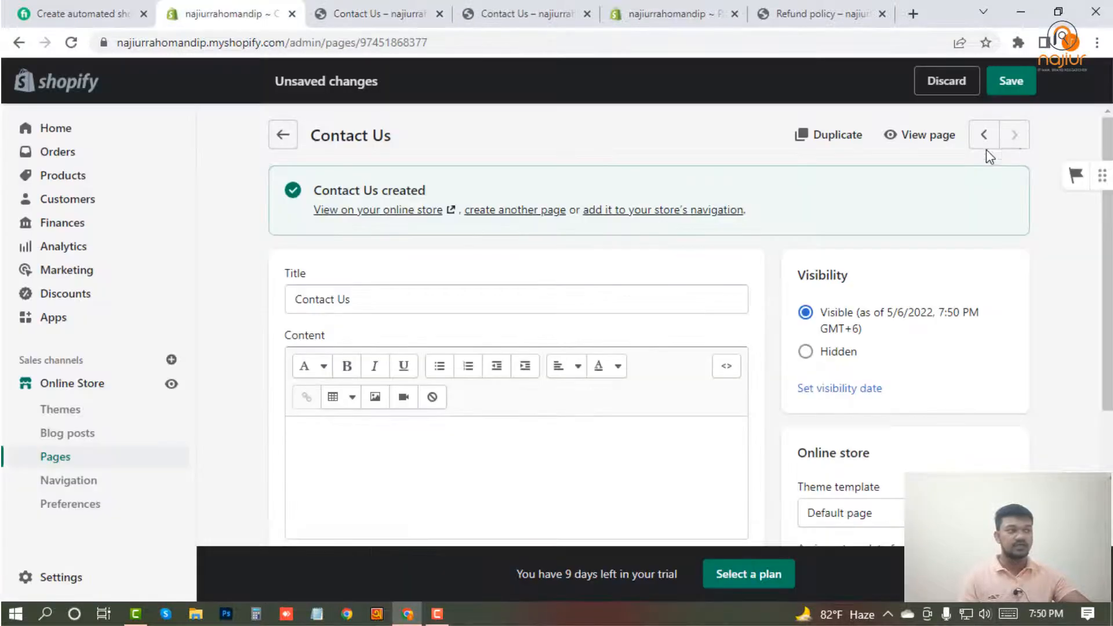
left_click(1011, 80)
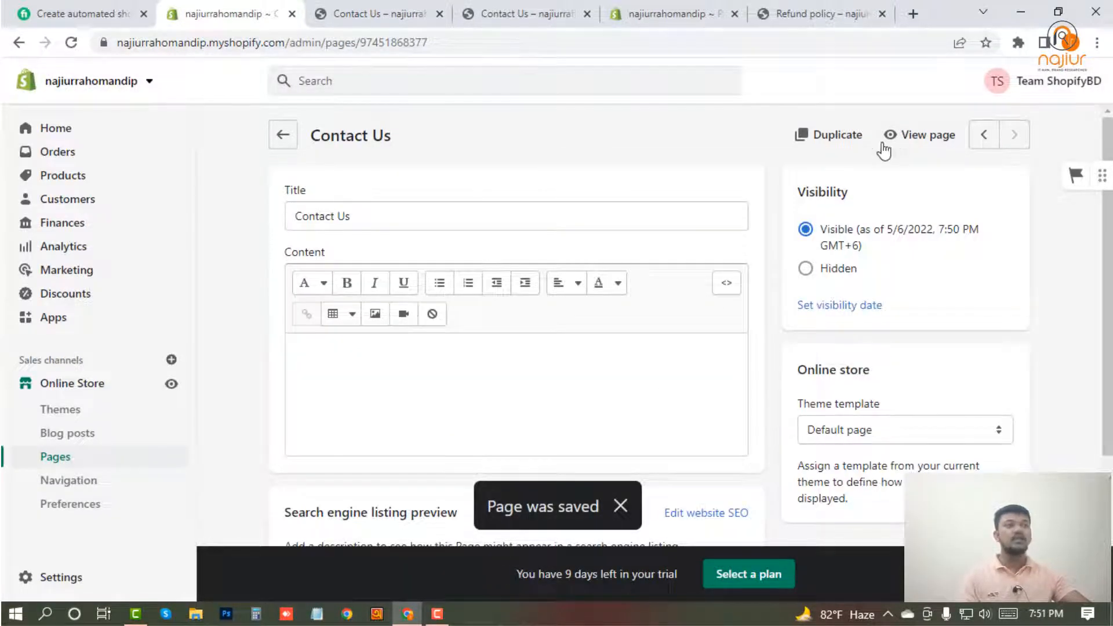
left_click(896, 135)
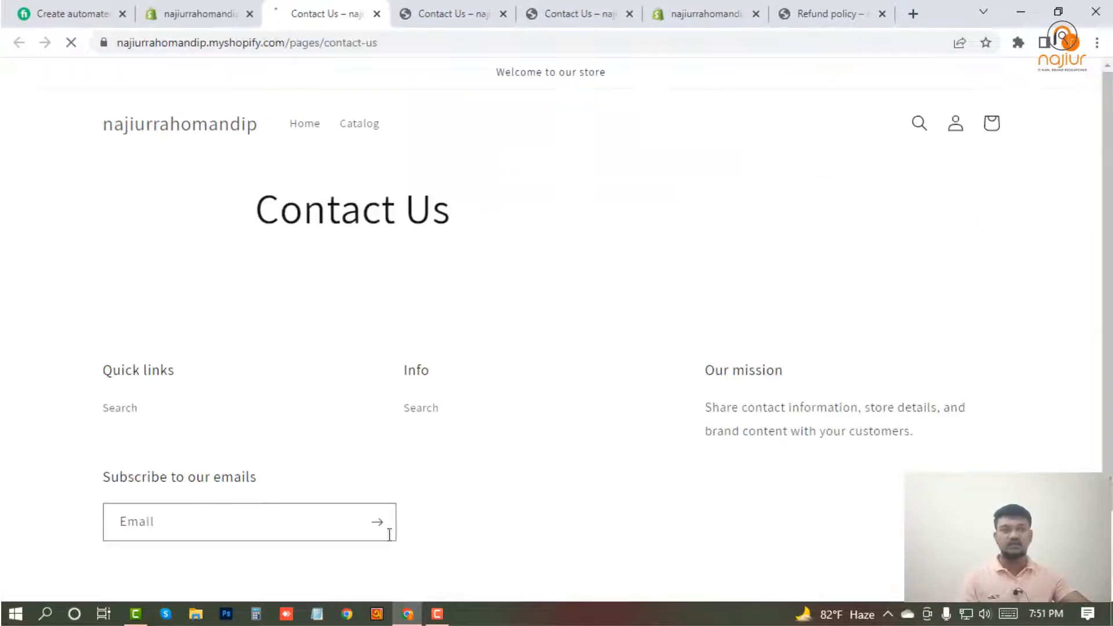
left_click(220, 5)
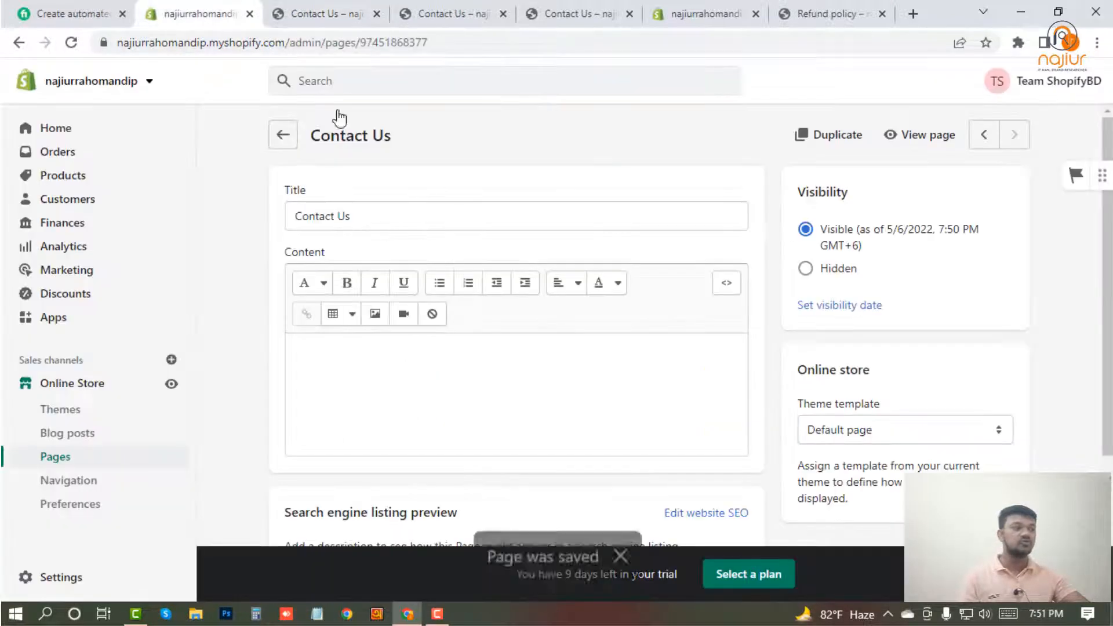
Set the Contact Us page's theme template back to contact and save the page.
left_click(851, 442)
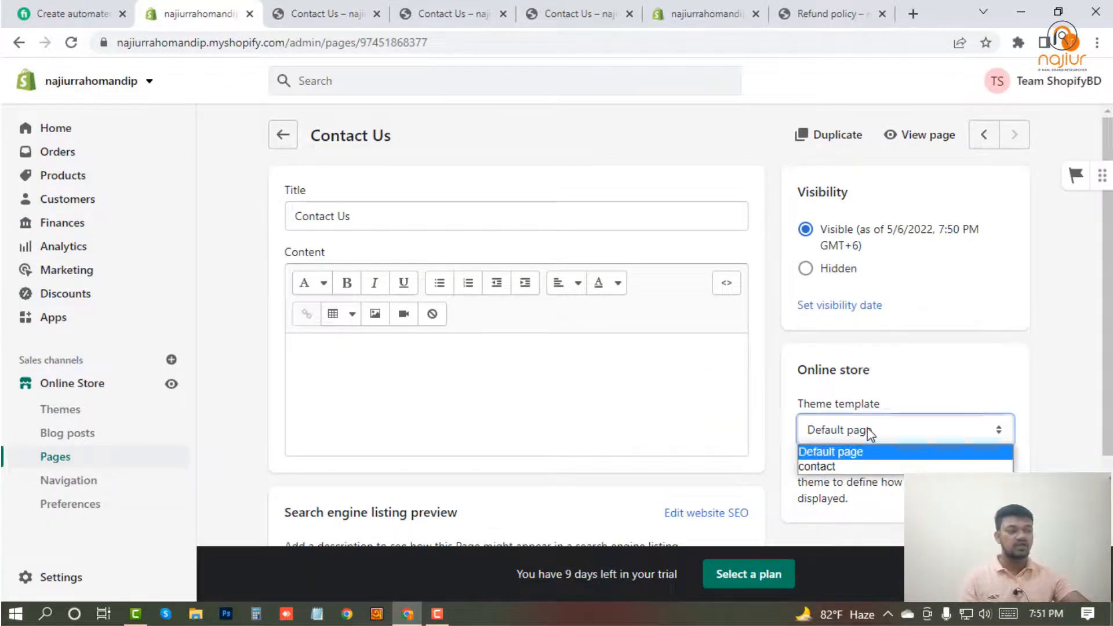
left_click(846, 464)
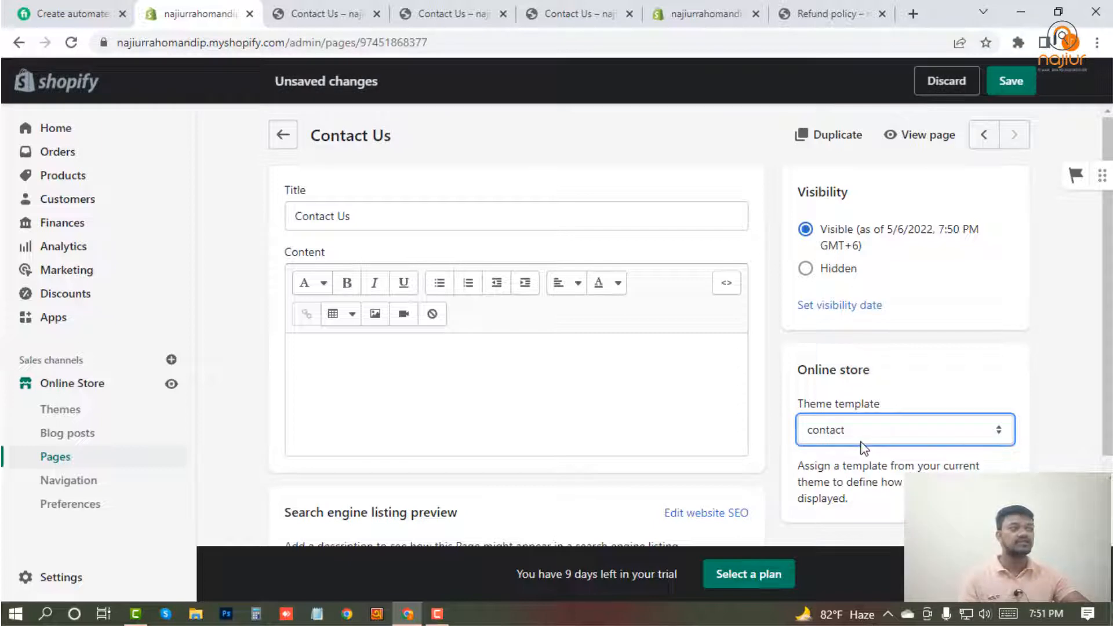
left_click(1008, 90)
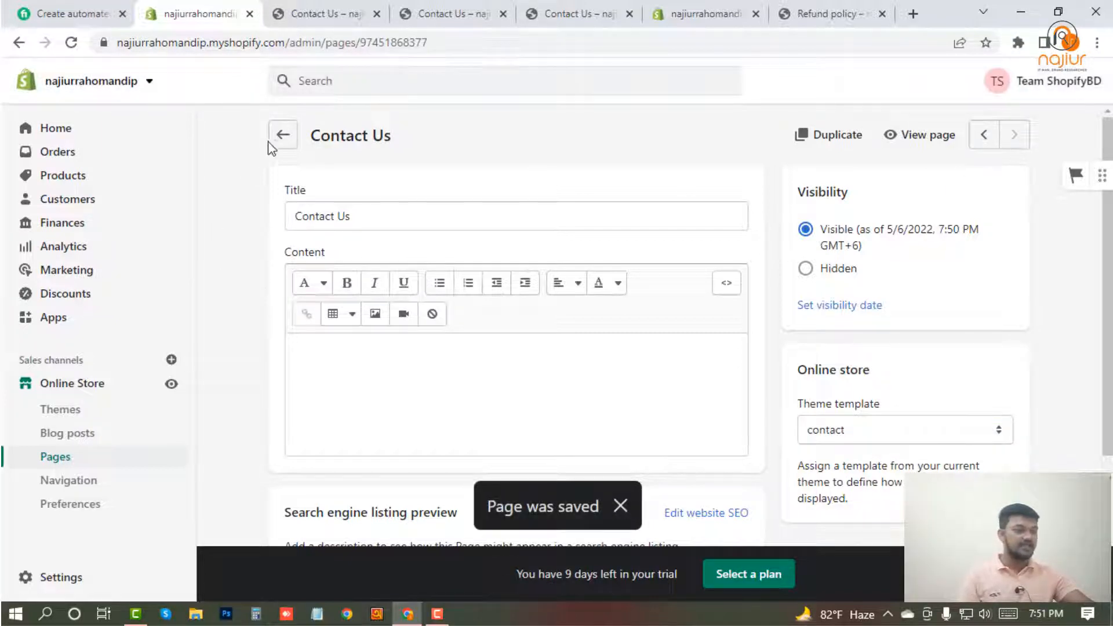
Go back to the pages list and compare it with the pages named in the Fiverr gig description.
left_click(283, 139)
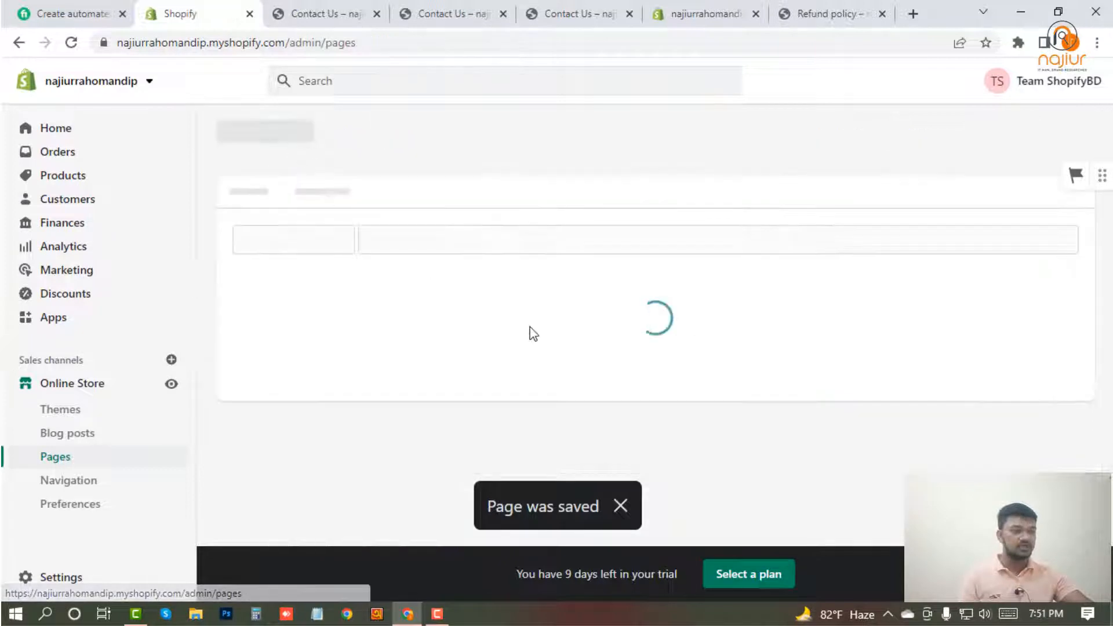
scroll(360, 418, "down", 3)
scroll(281, 428, "down", 1)
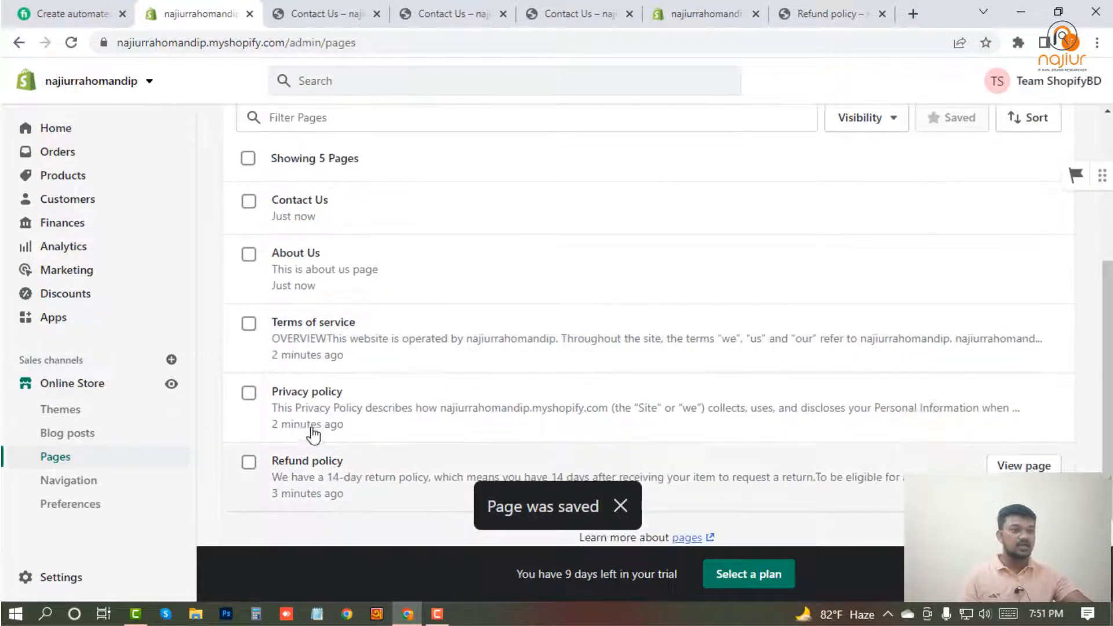
left_click(64, 14)
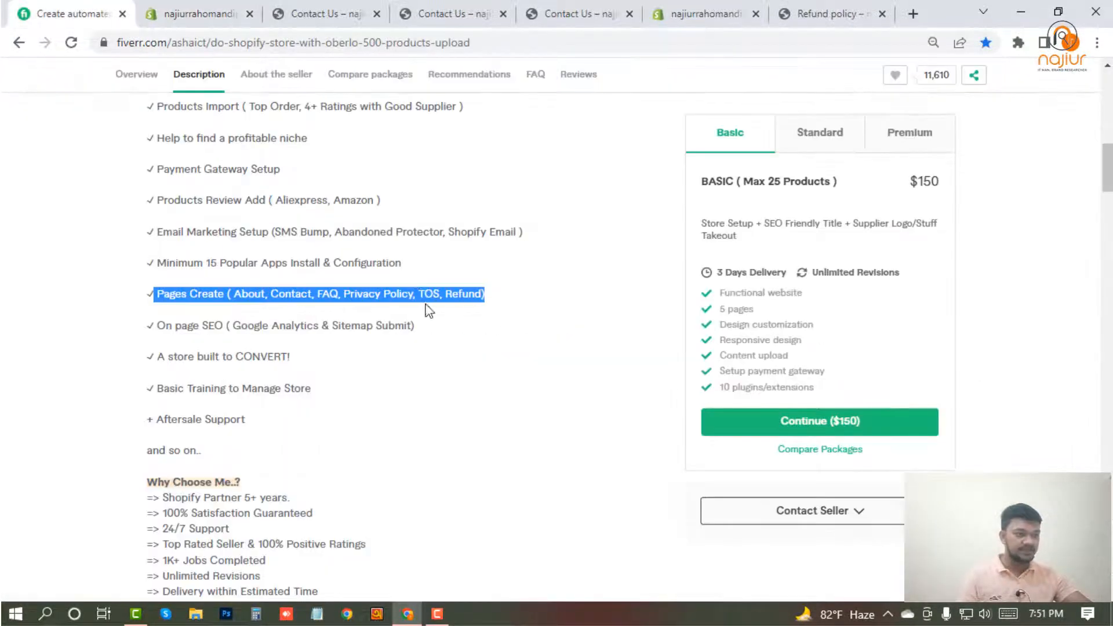
left_click(454, 291)
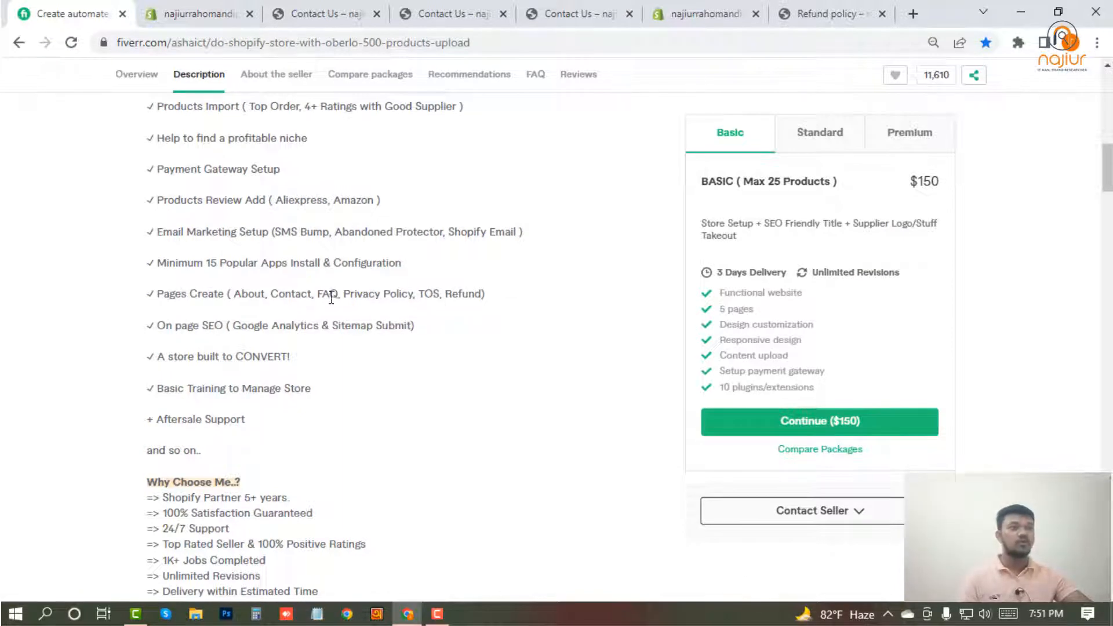
Return to the Shopify admin, create a page titled "FAQ" with empty content, and save it.
left_click(206, 9)
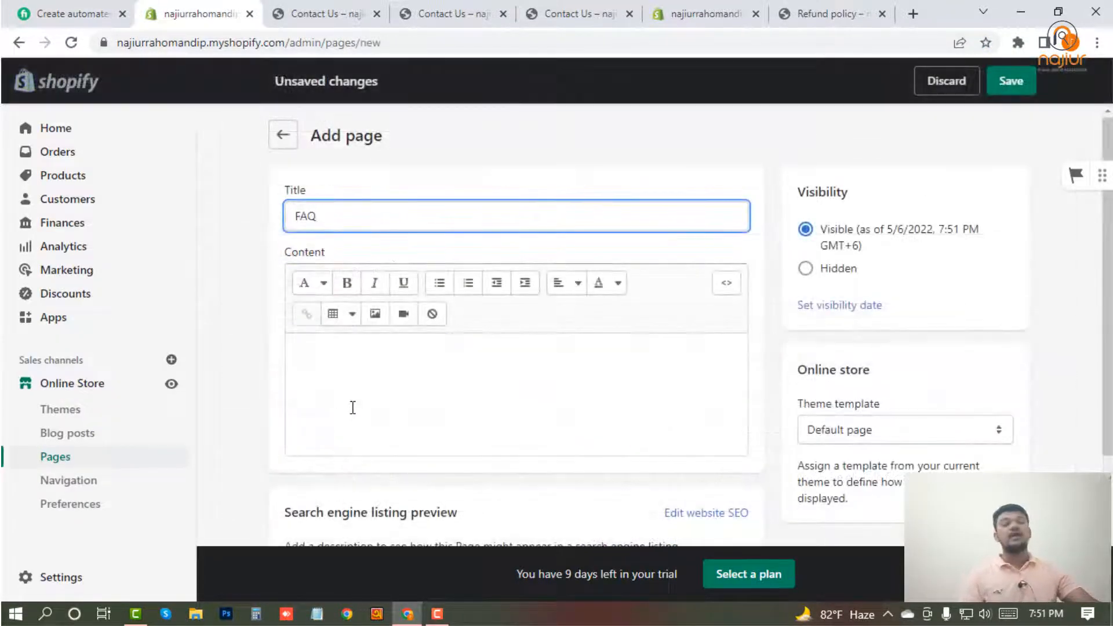
left_click(352, 407)
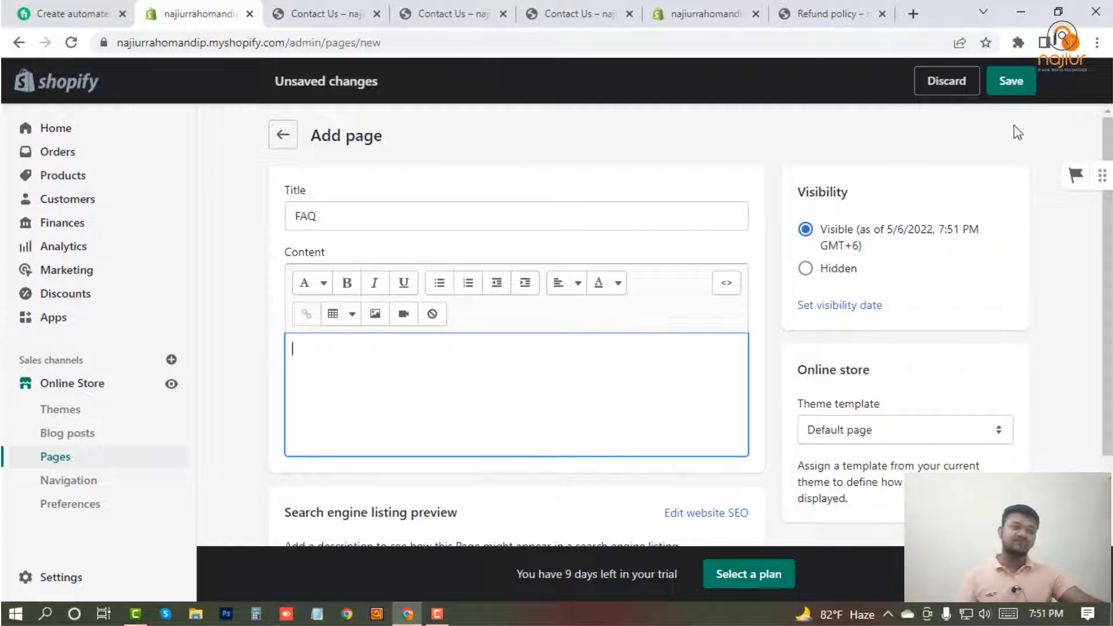
left_click(1011, 90)
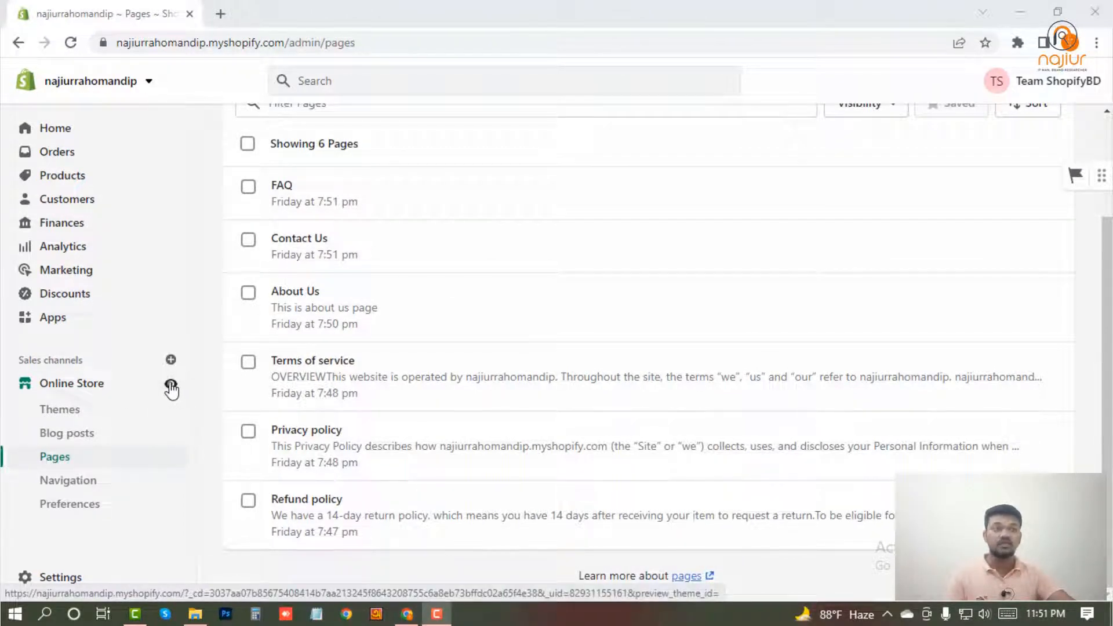
View the online store's home page down to its footer menus, then return to the pages list.
left_click(171, 386)
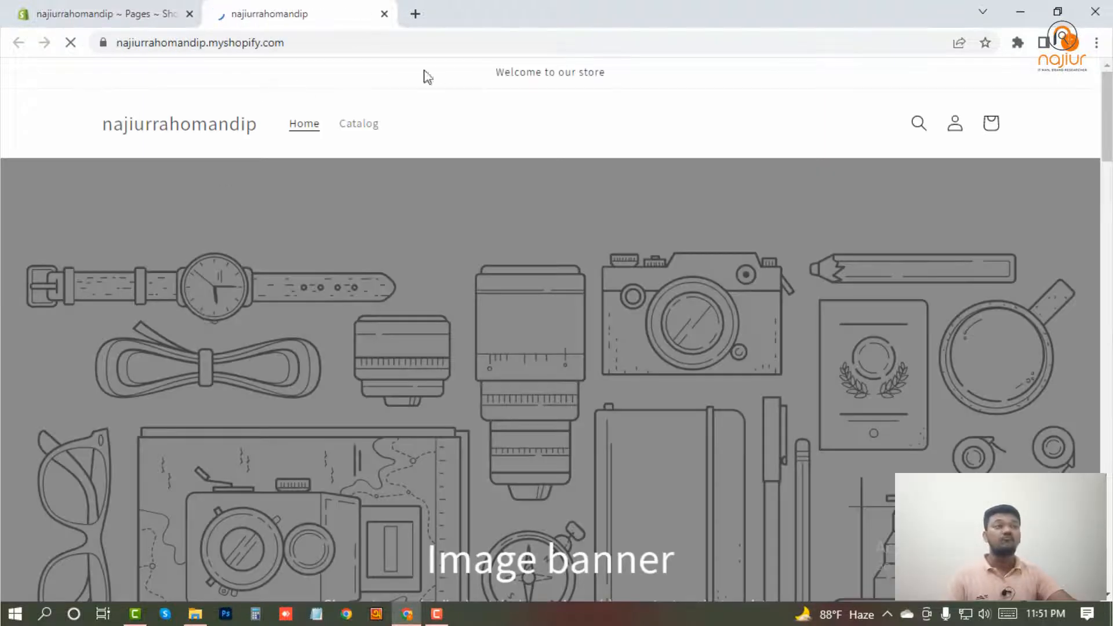
scroll(390, 89, "down", 10)
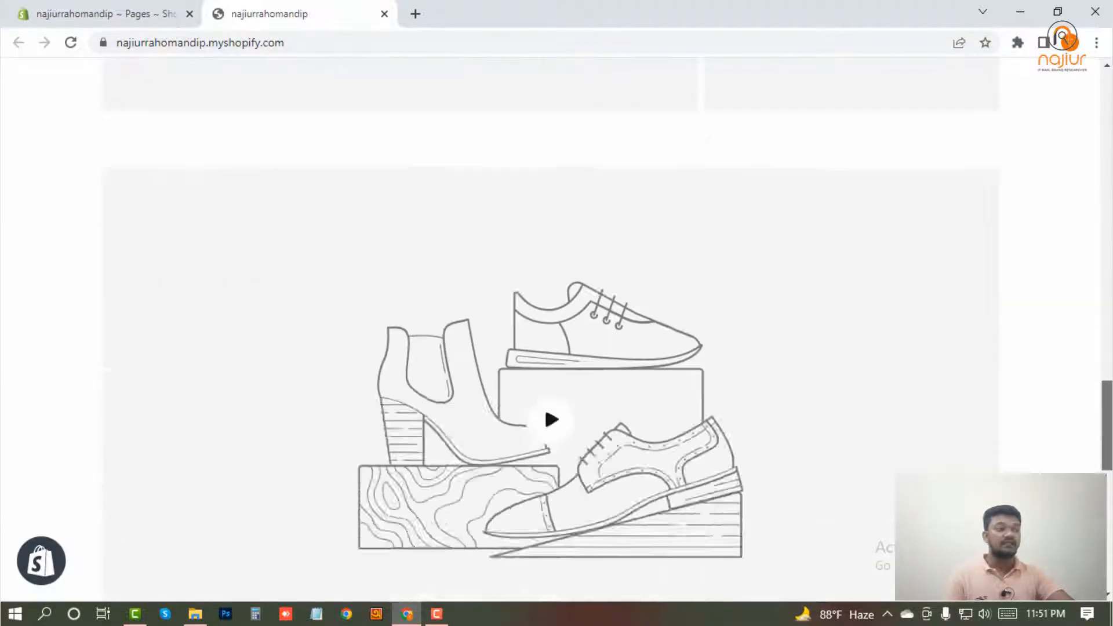
scroll(278, 385, "down", 8)
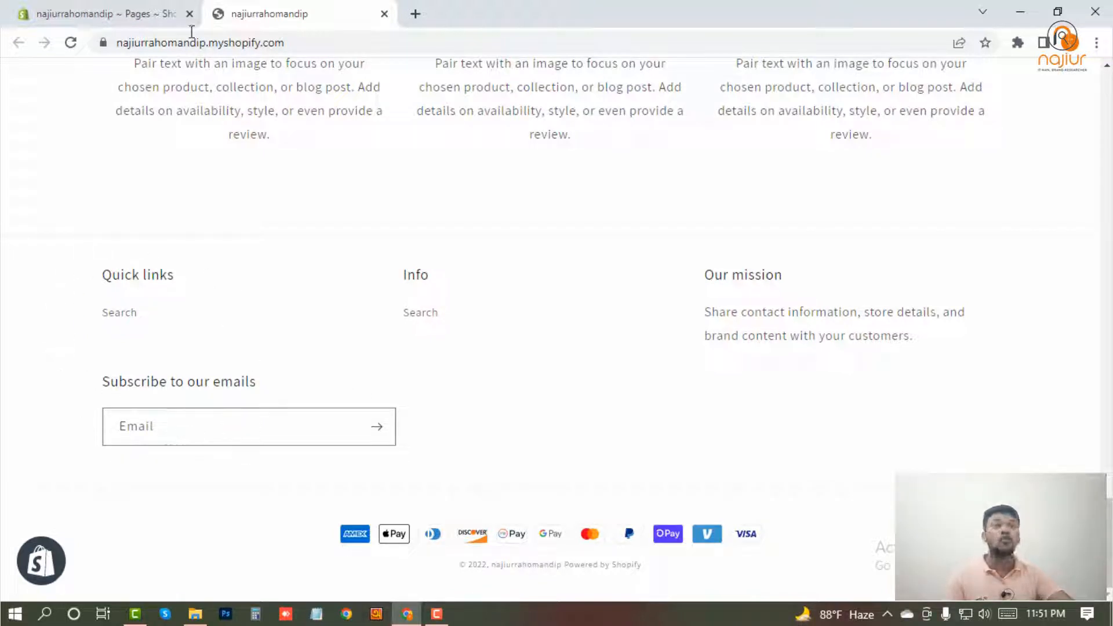
left_click(139, 11)
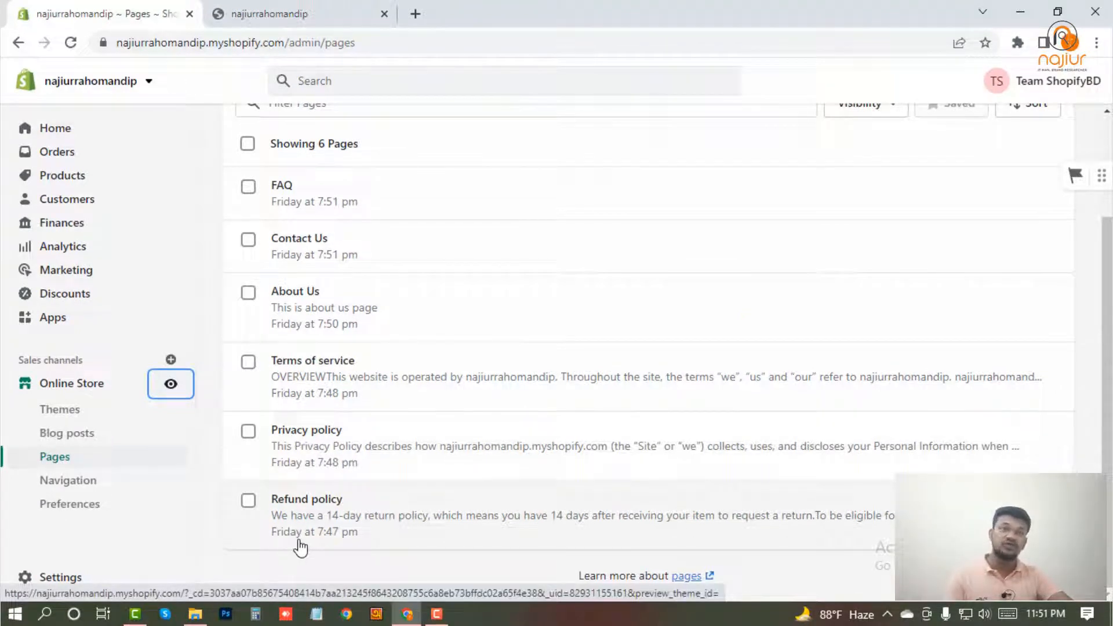
Open the store's Footer menu in Navigation and add a menu item linking to the About Us page.
left_click(69, 483)
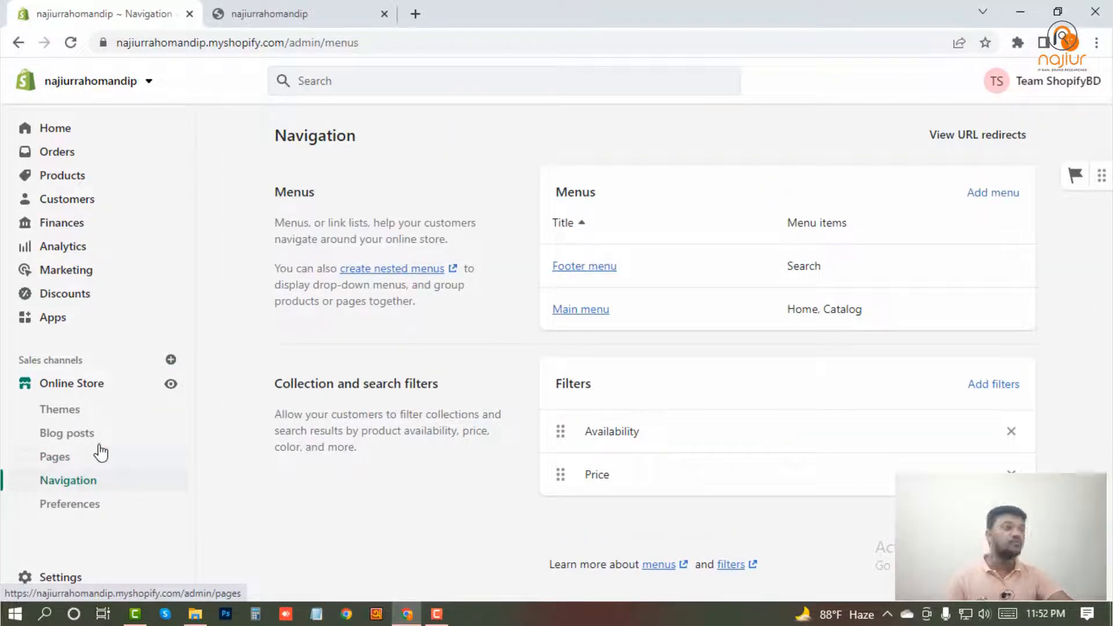
left_click(592, 273)
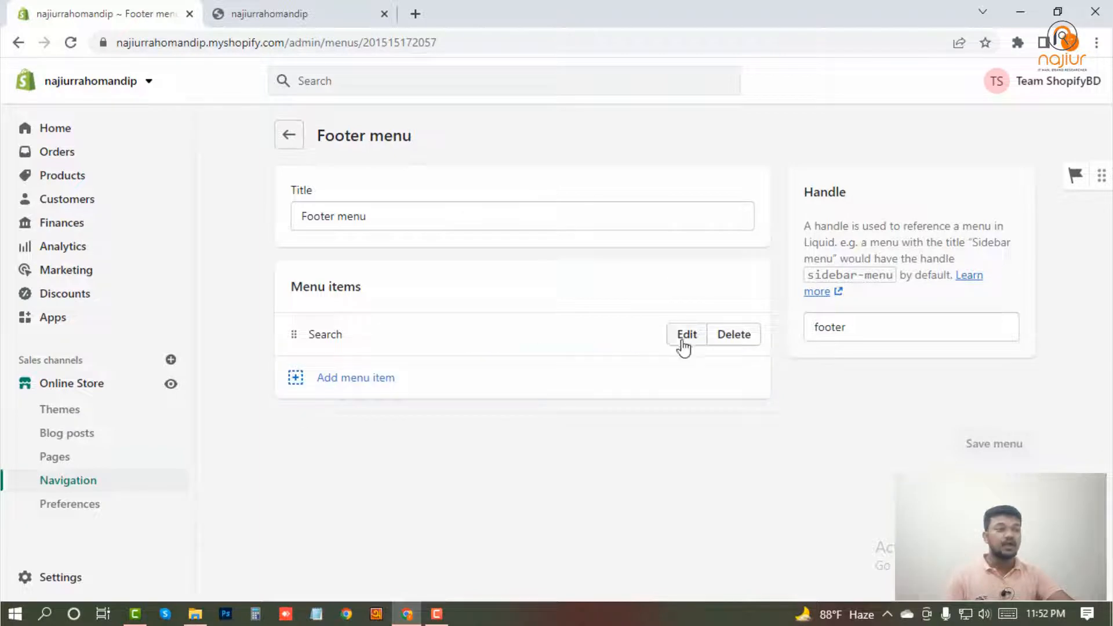
left_click(358, 380)
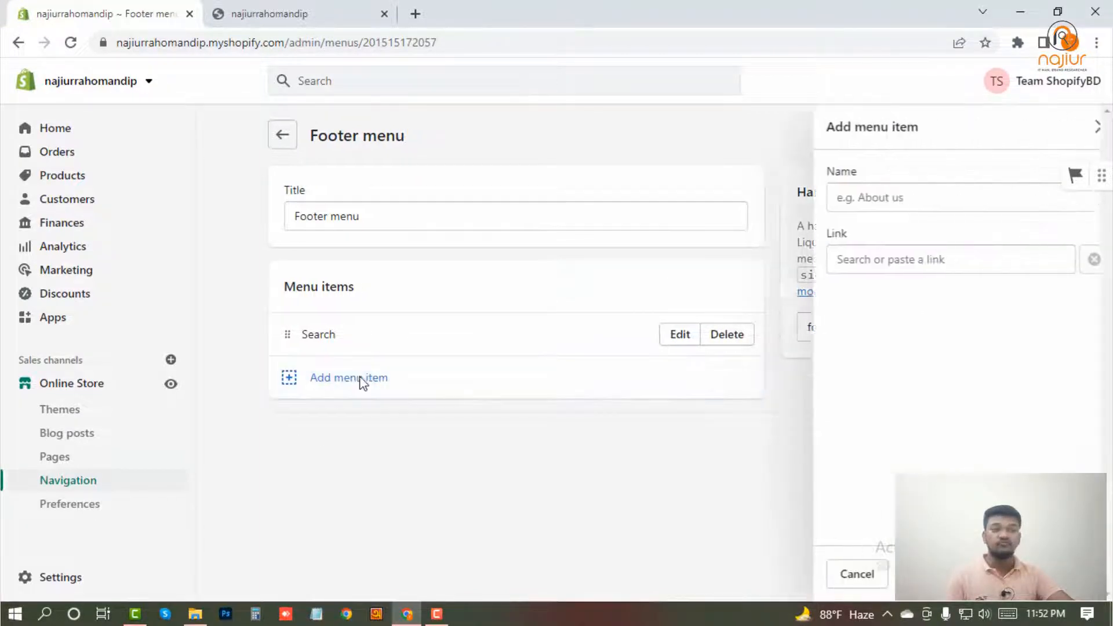
left_click(880, 263)
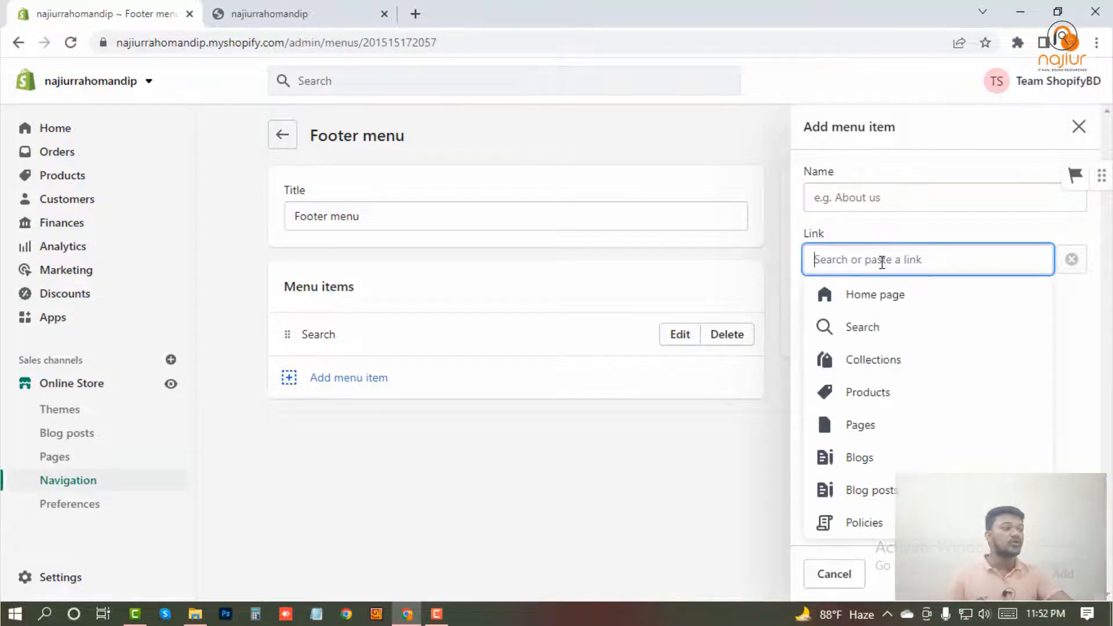
left_click(874, 427)
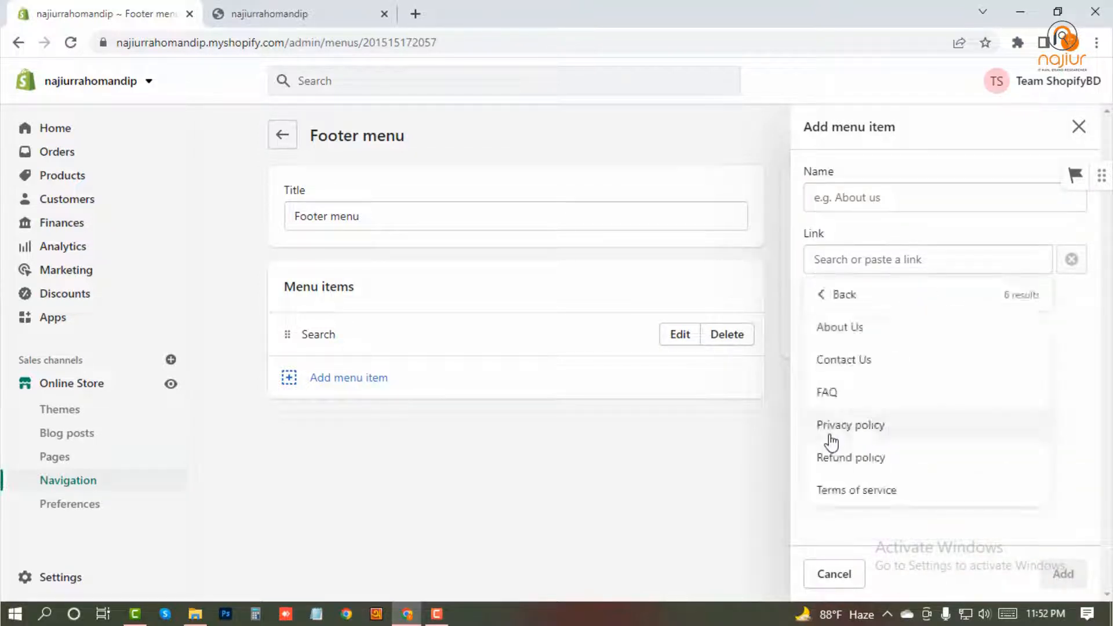
left_click(849, 330)
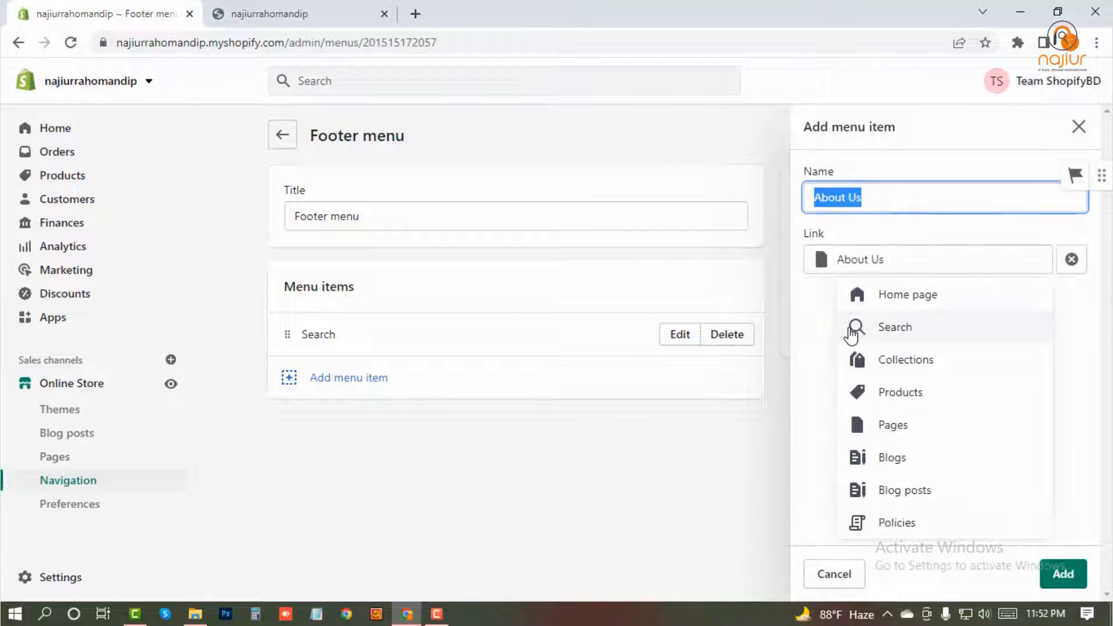
left_click(1064, 574)
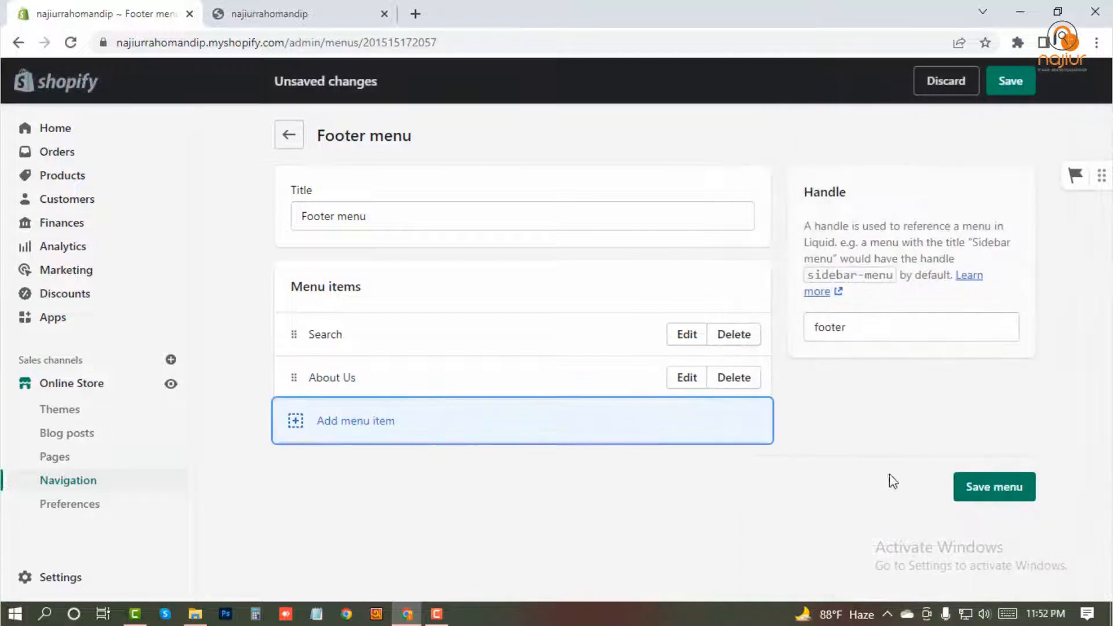
Add a menu item linking to the Contact Us page to the Footer menu.
left_click(322, 433)
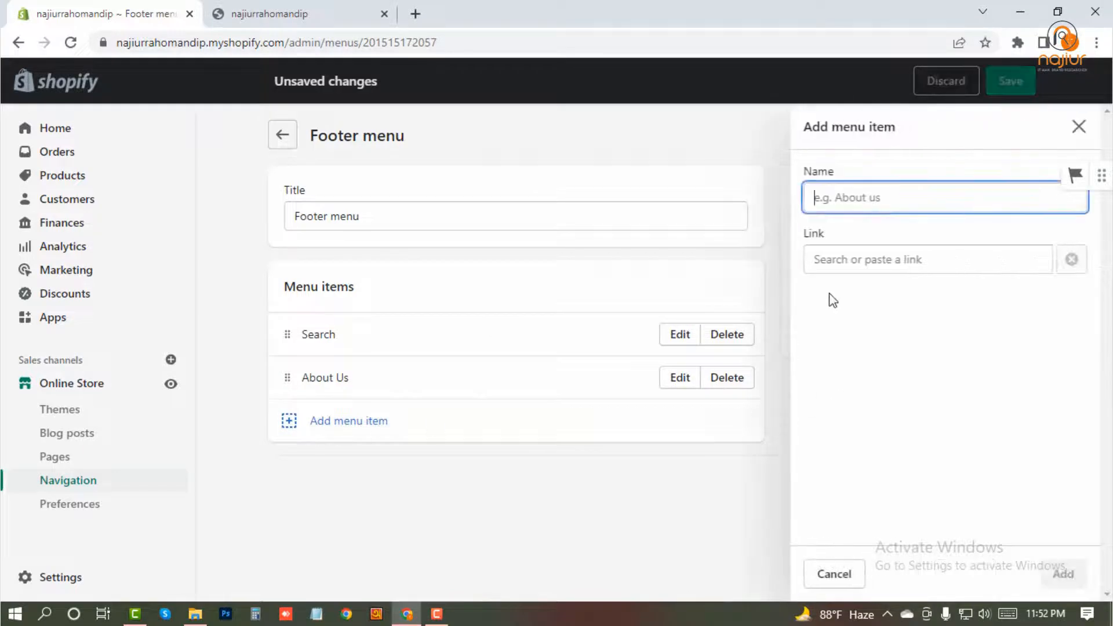
left_click(860, 258)
left_click(857, 424)
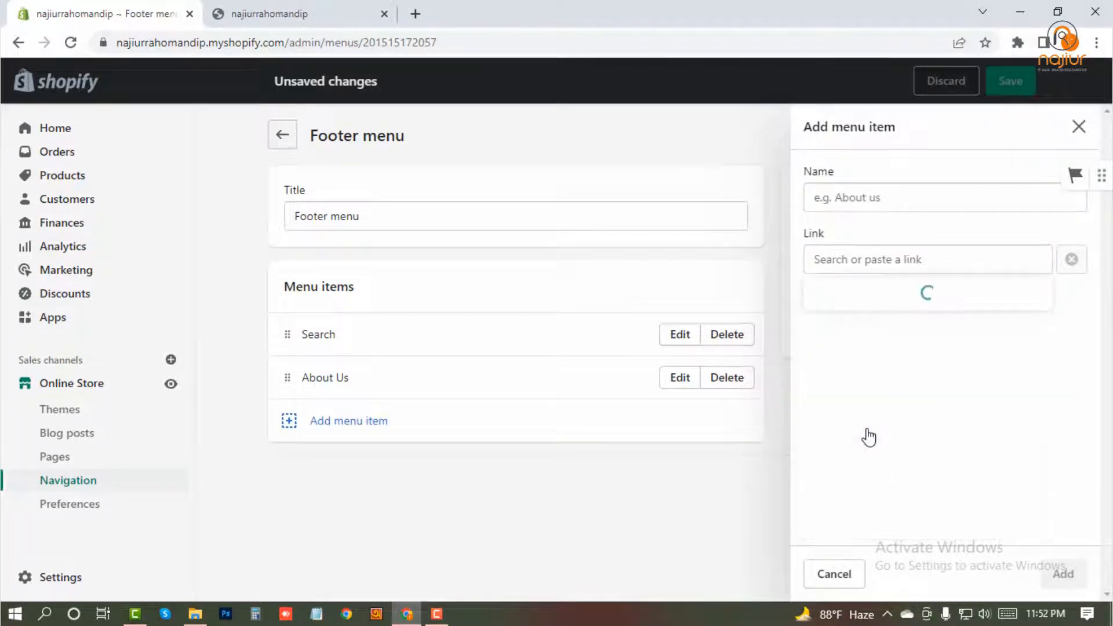
left_click(860, 362)
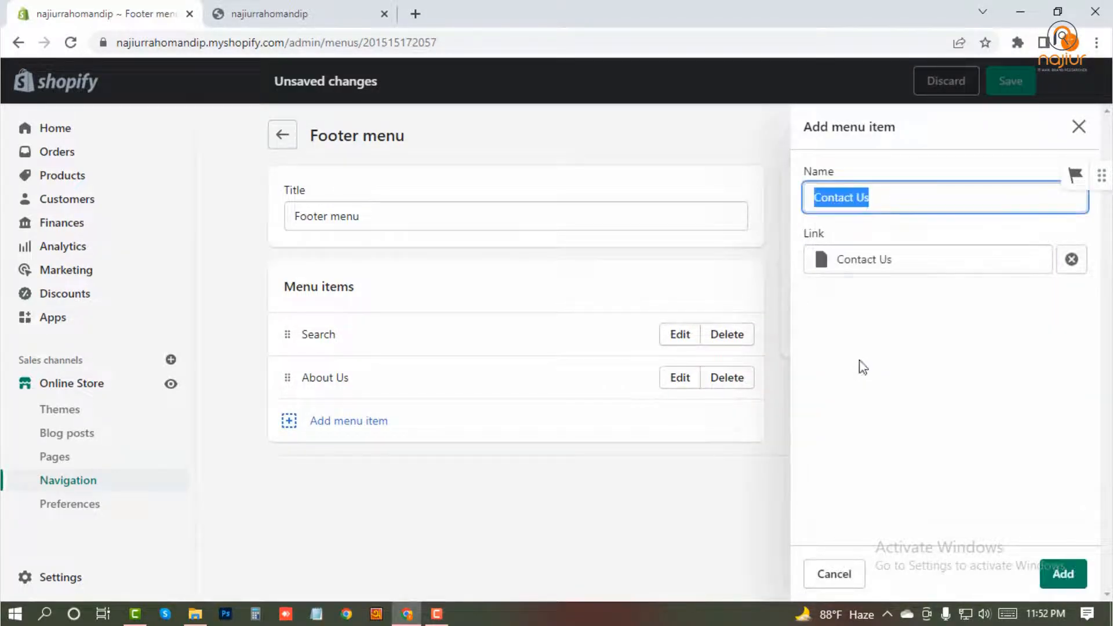
left_click(1063, 573)
Add a menu item linking to the Privacy policy page to the Footer menu.
left_click(362, 461)
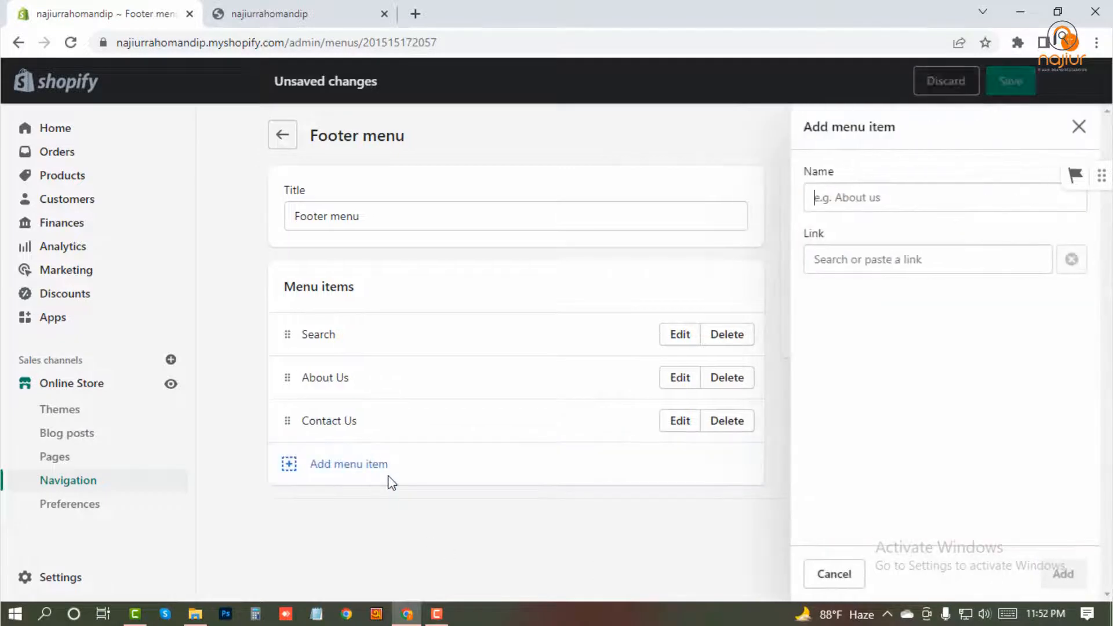
left_click(859, 259)
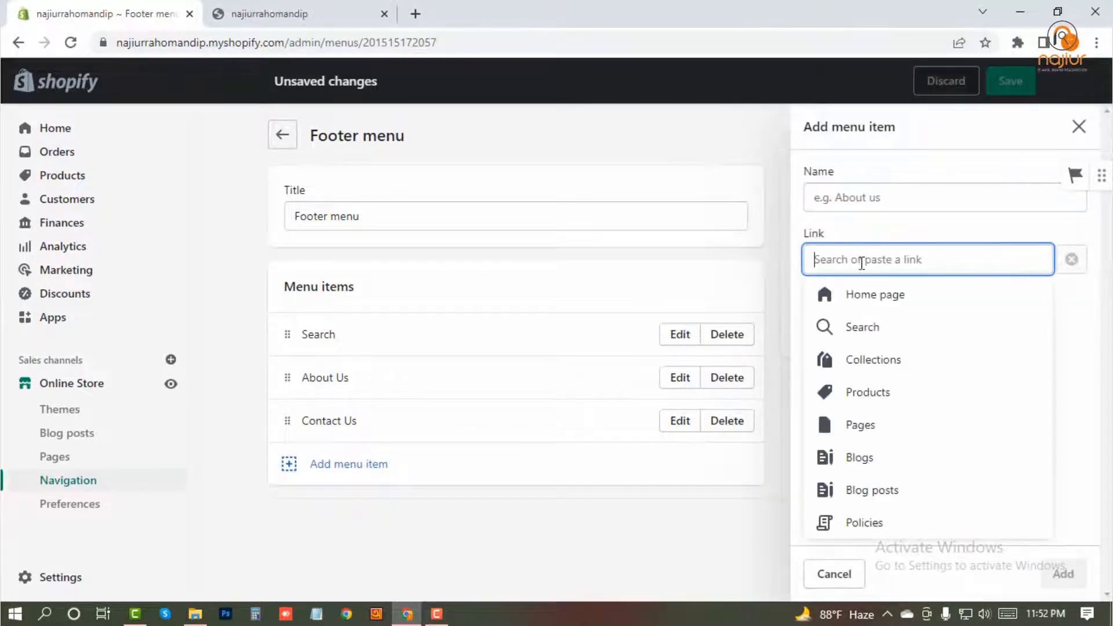
left_click(873, 429)
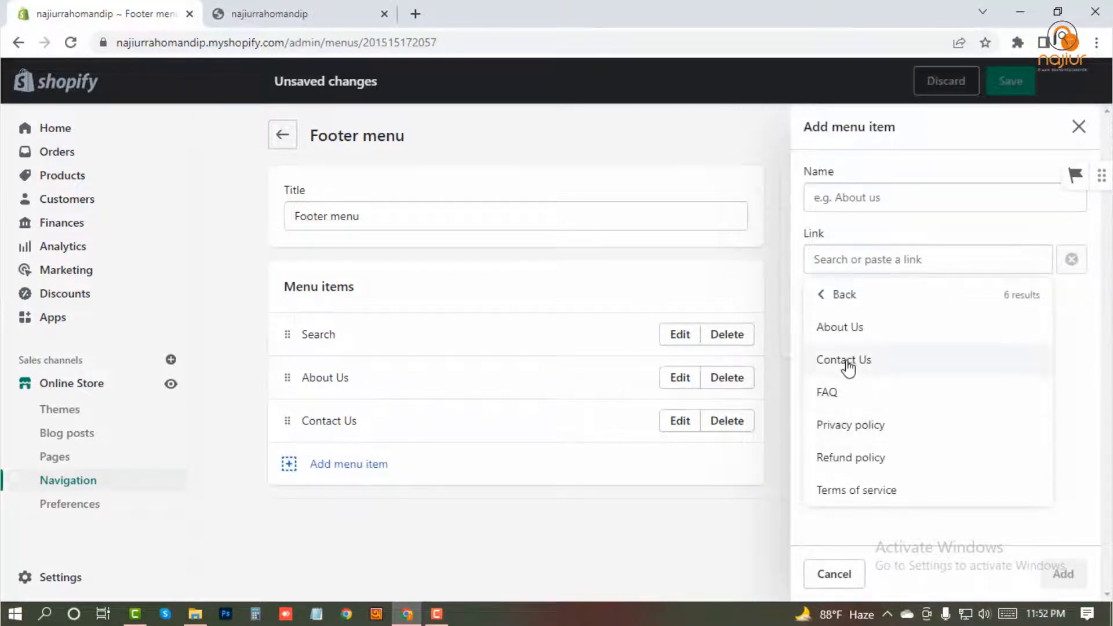
left_click(853, 426)
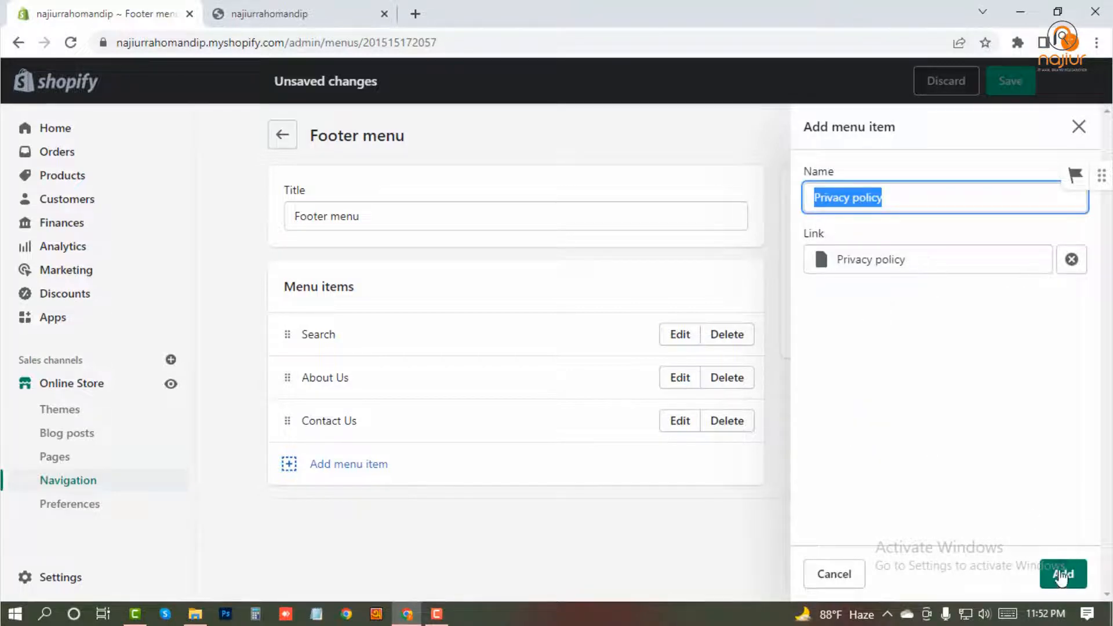
left_click(1062, 575)
Add a menu item linking to the Refund policy page to the Footer menu.
left_click(335, 510)
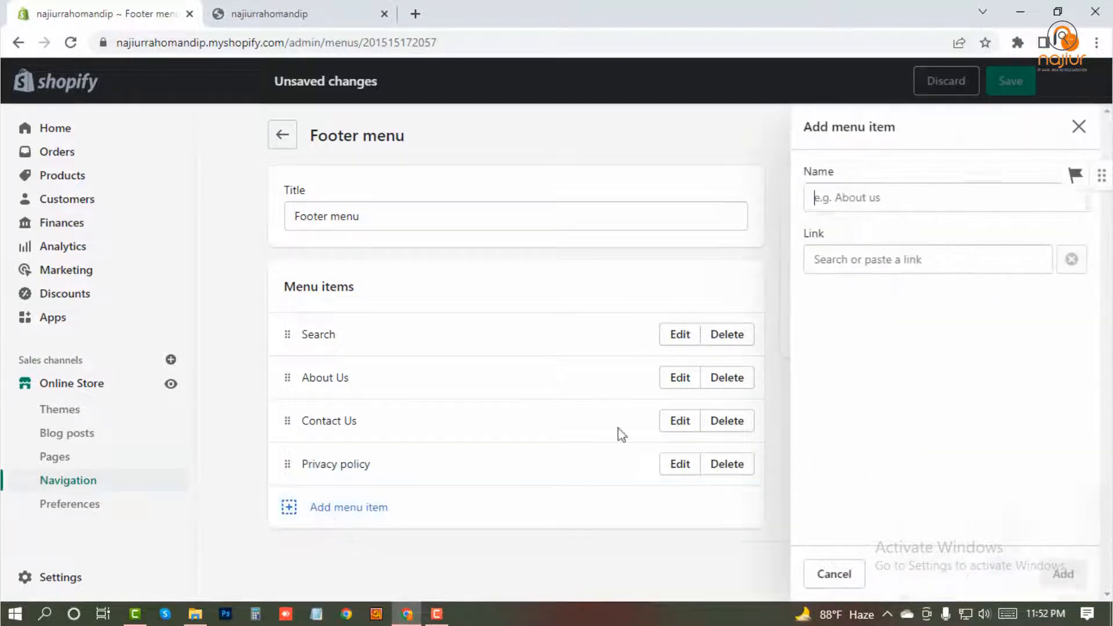
left_click(865, 260)
left_click(857, 426)
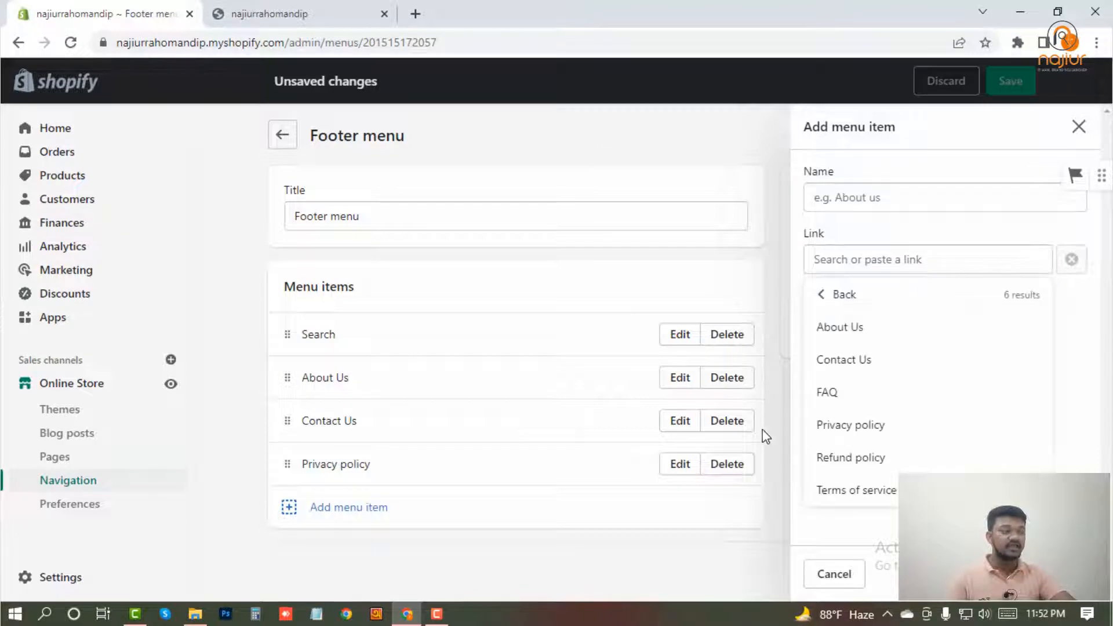
left_click(853, 459)
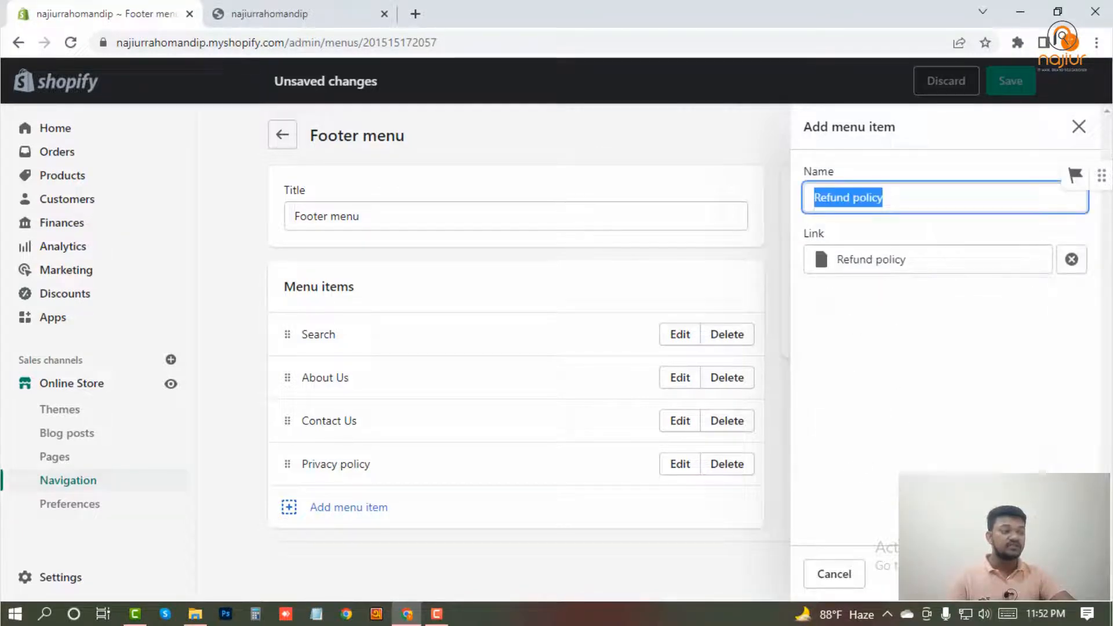
left_click(1062, 574)
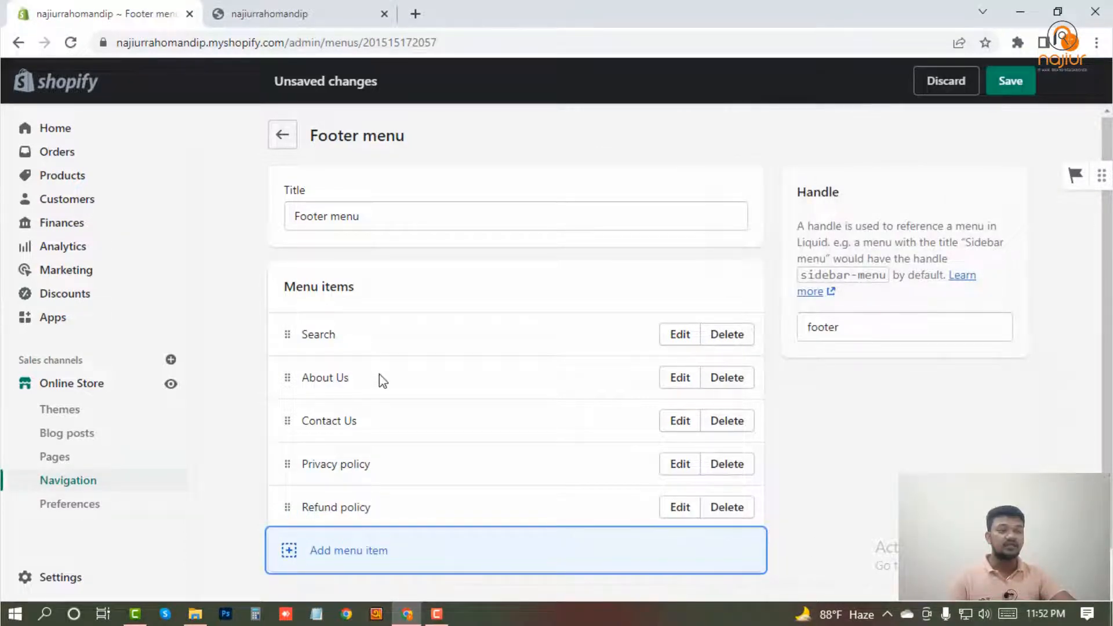
Add a menu item linking to the Terms of service page to the Footer menu.
scroll(359, 435, "down", 1)
left_click(337, 515)
left_click(894, 255)
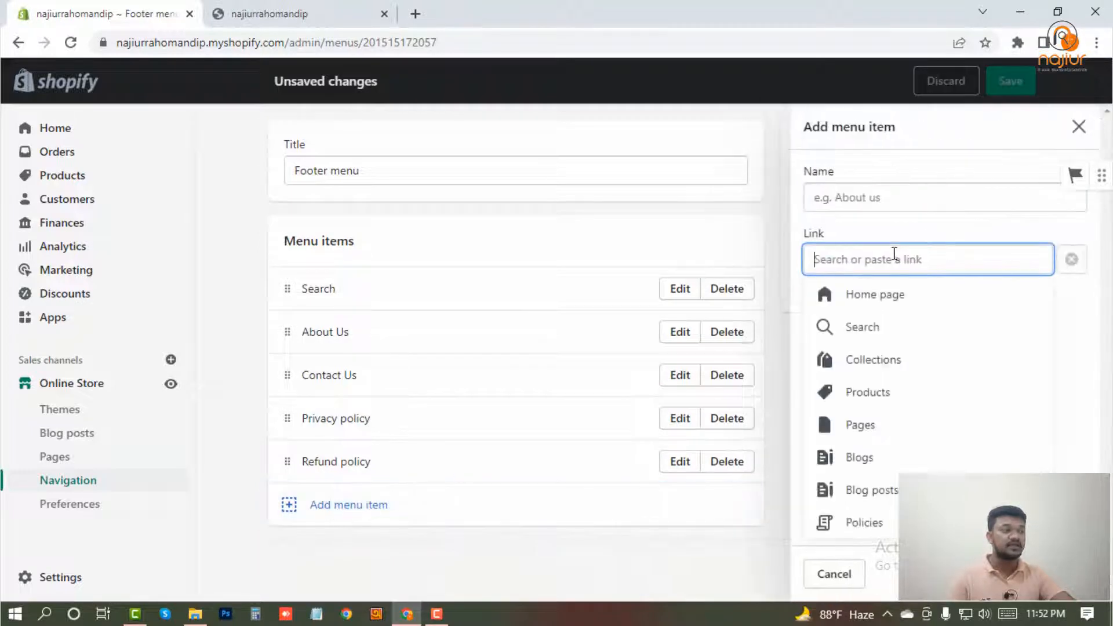
left_click(868, 438)
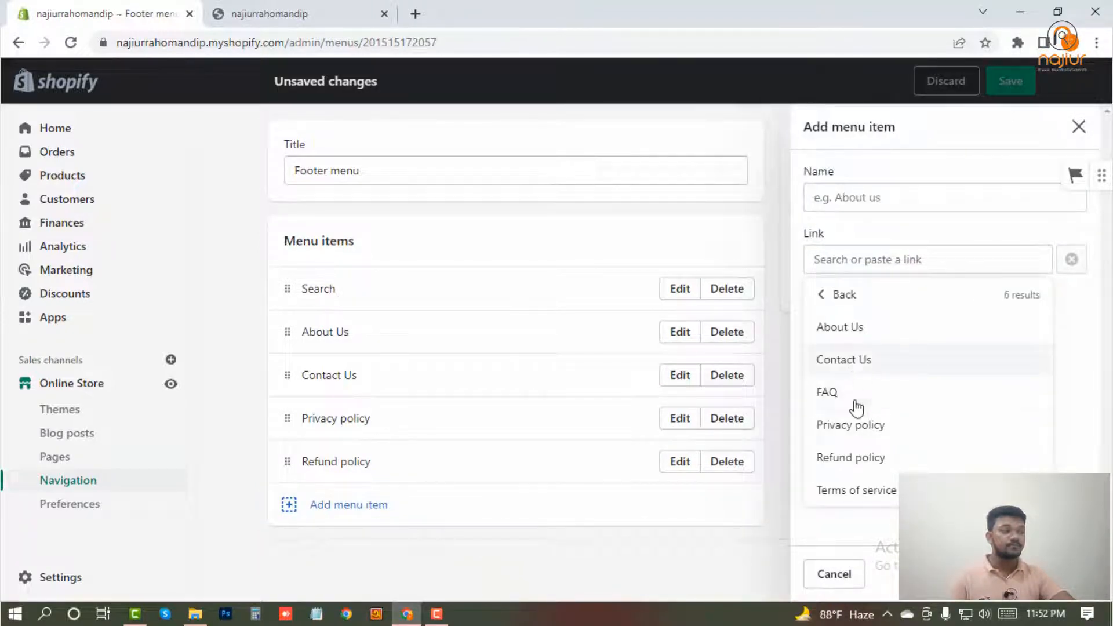
left_click(852, 489)
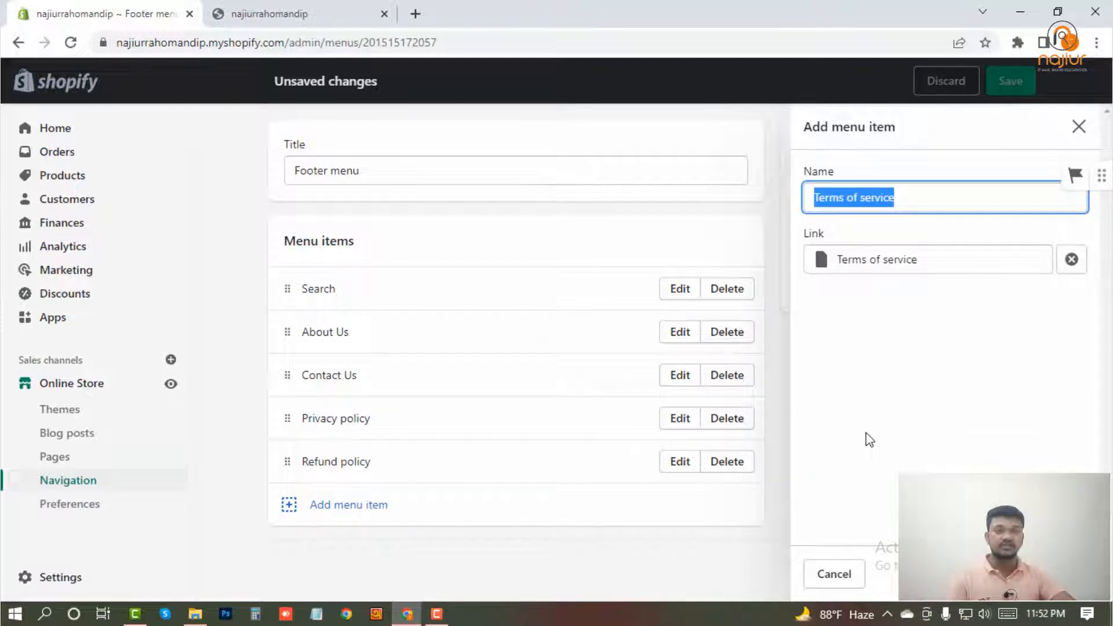
key("Return")
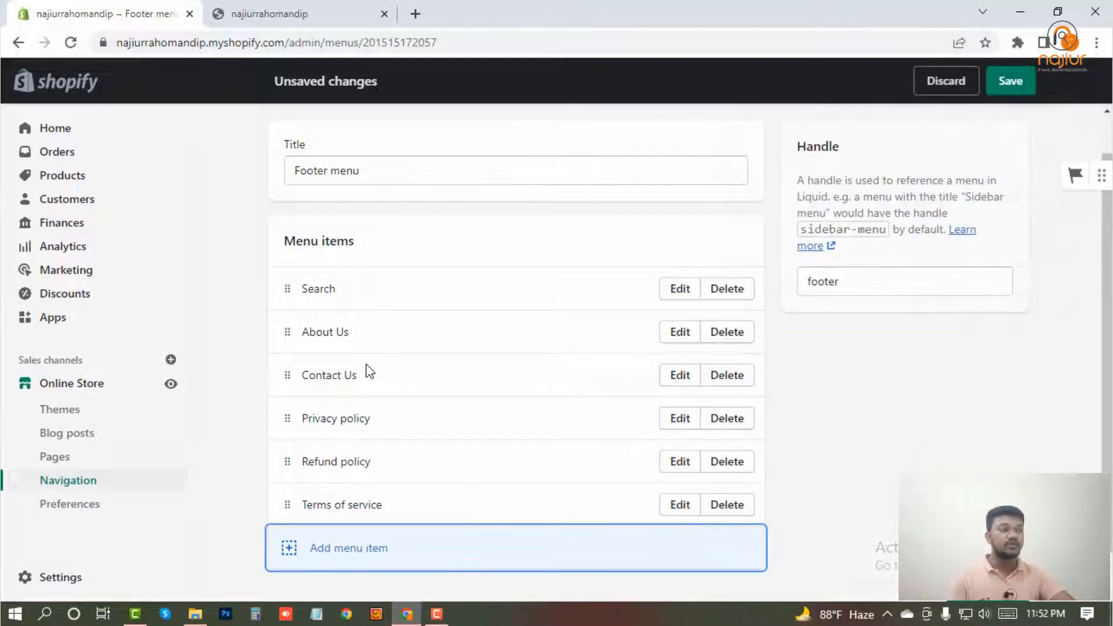
Remove the Search item from the Footer menu and save the menu.
left_click(729, 290)
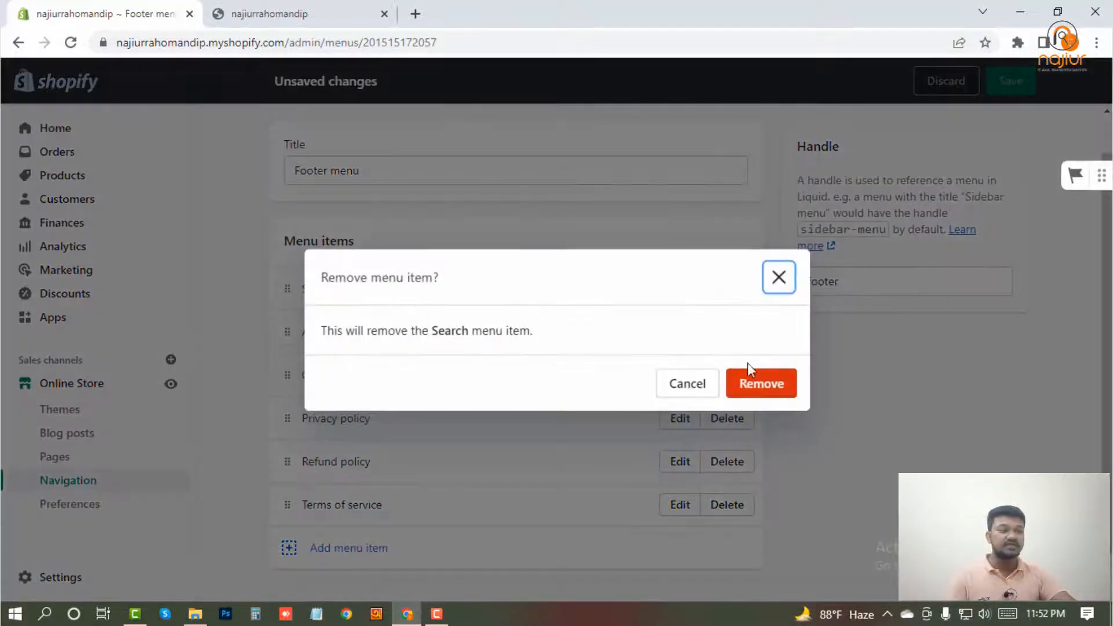
left_click(753, 380)
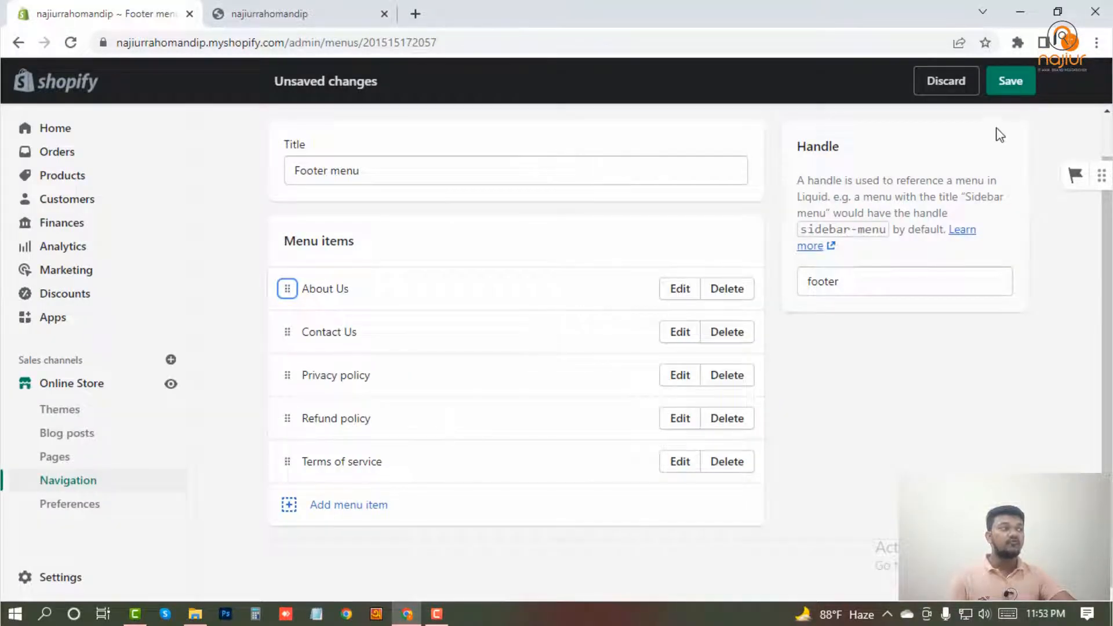
left_click(1010, 82)
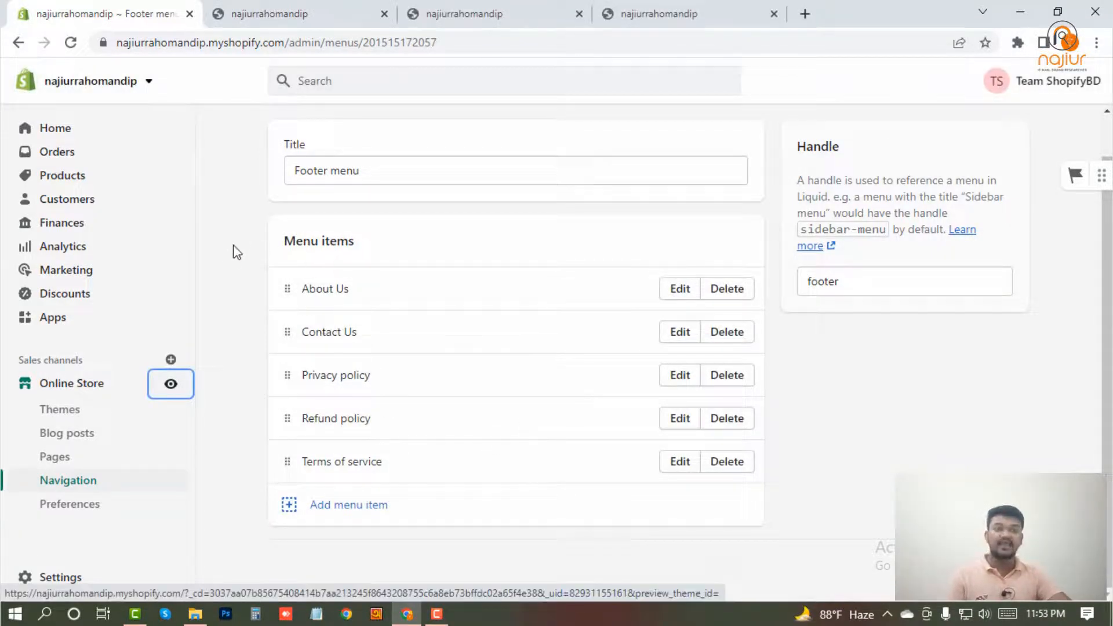
Return to the Navigation overview, then view the online store and look down its home page towards the footer.
scroll(628, 435, "up", 1)
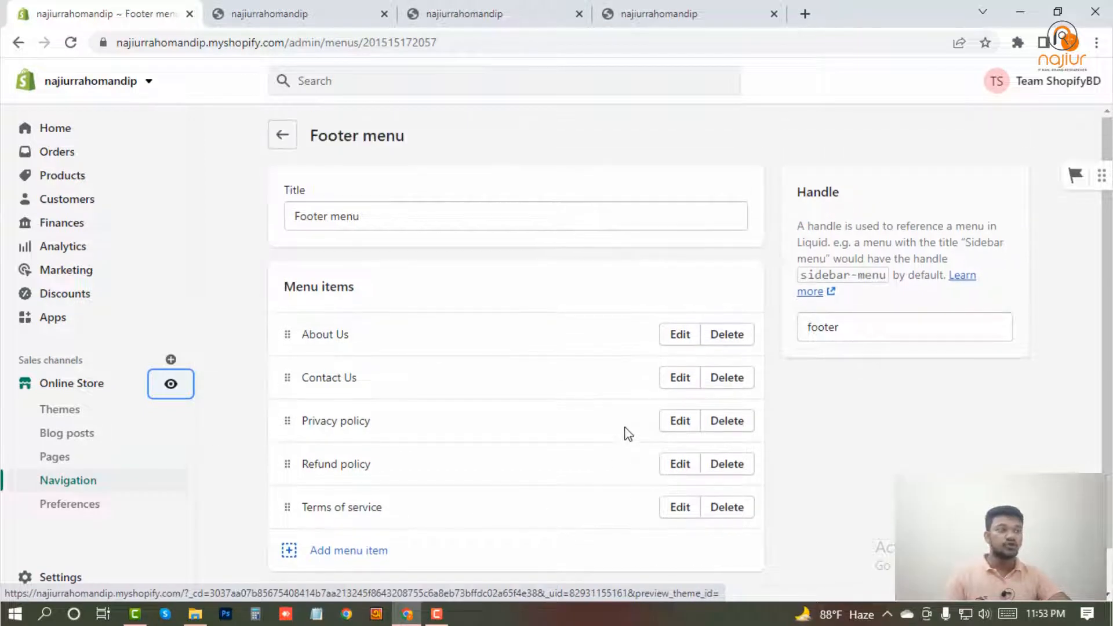
left_click(282, 138)
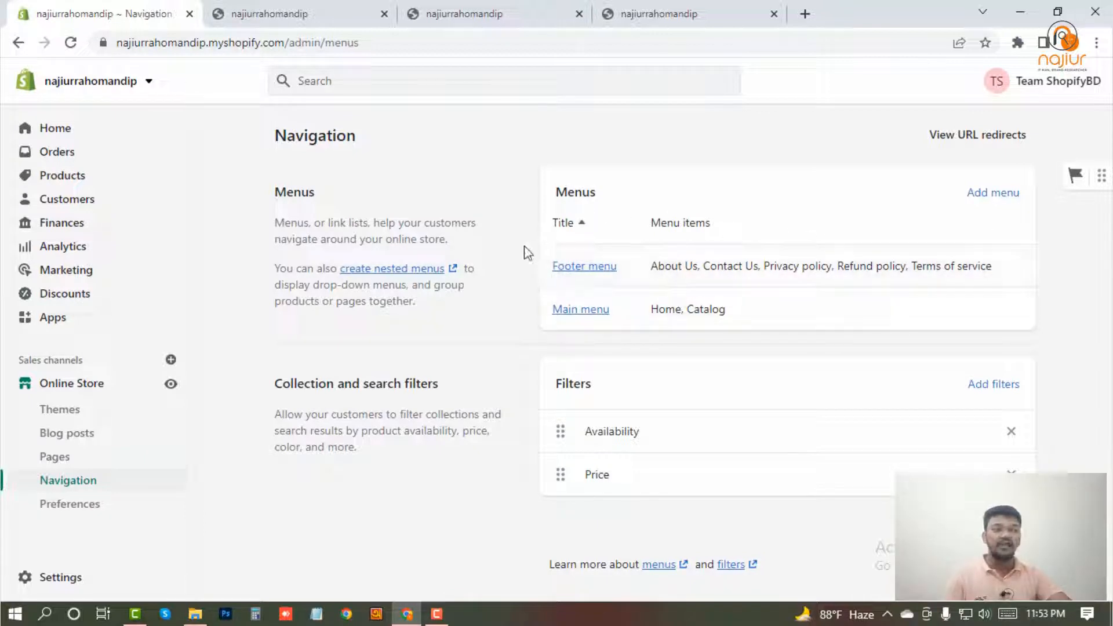
left_click(170, 385)
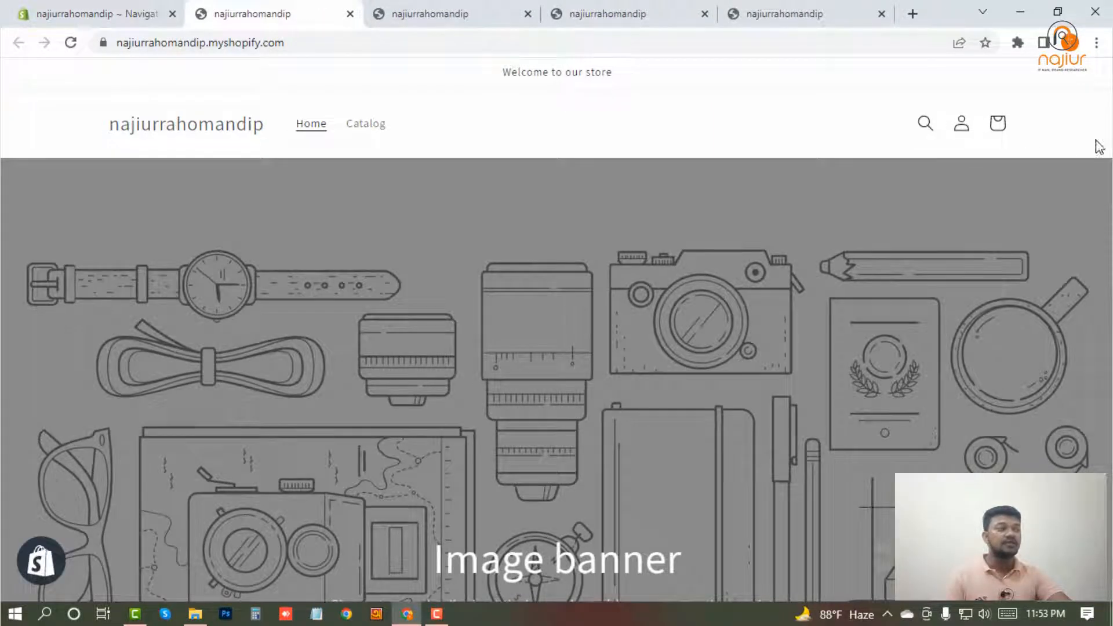
scroll(879, 387, "down", 20)
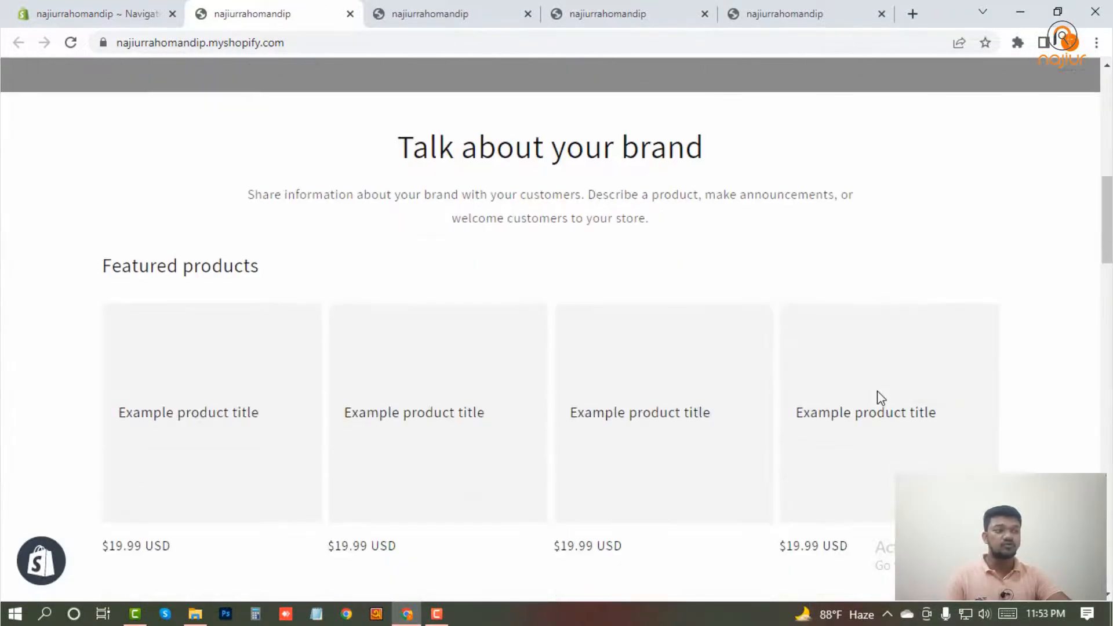
scroll(883, 407, "down", 8)
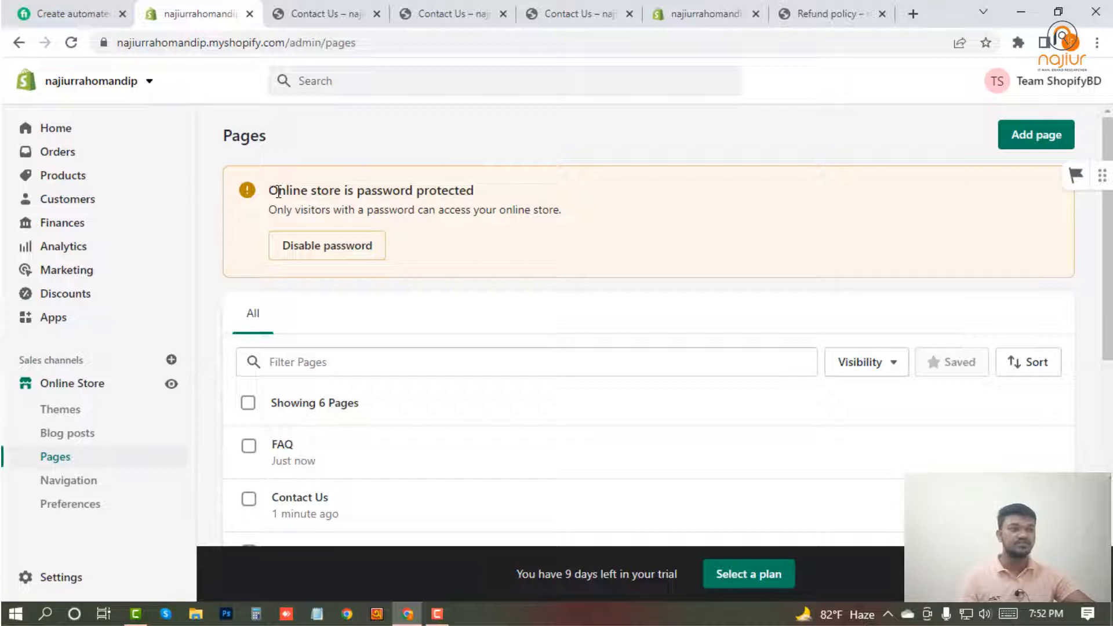
View the online store from the admin and copy the storefront's web address.
left_click_drag(269, 191, 466, 191)
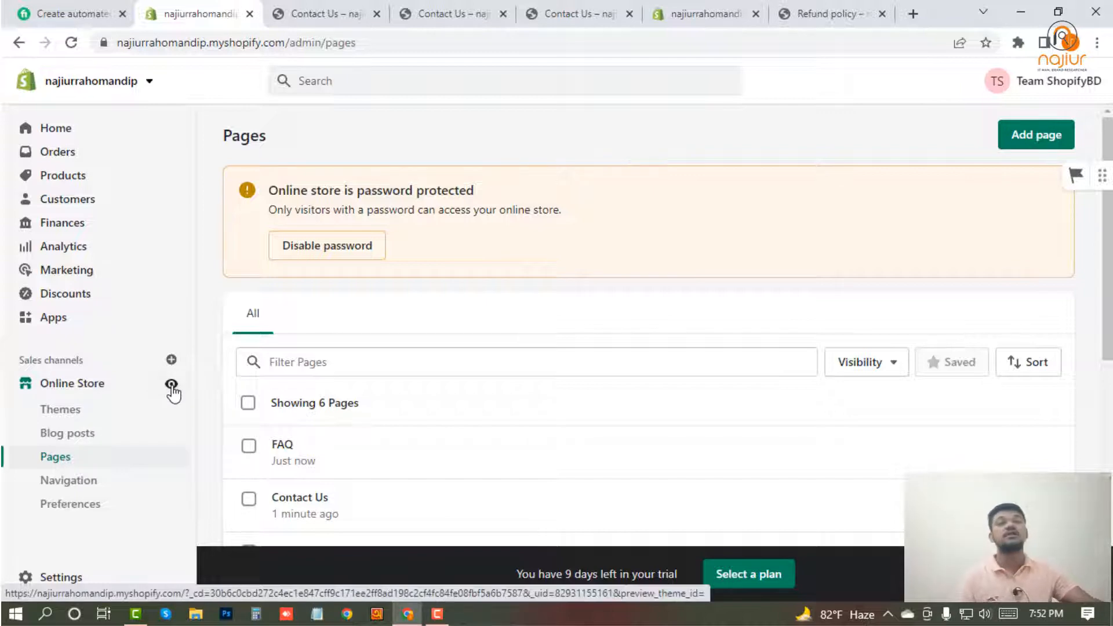
left_click(172, 385)
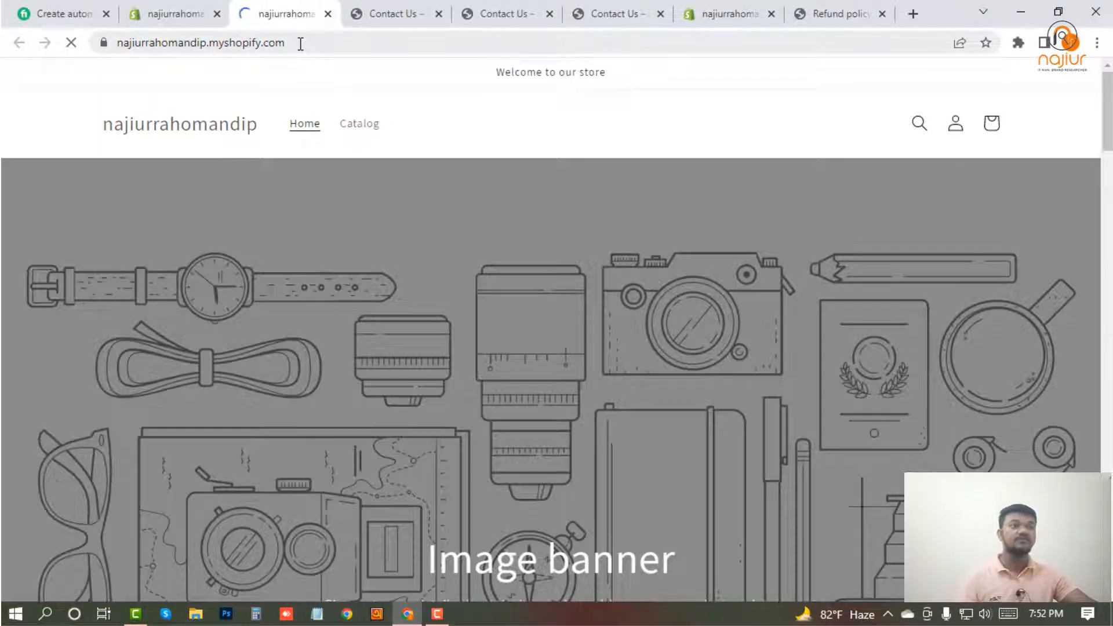
left_click(301, 42)
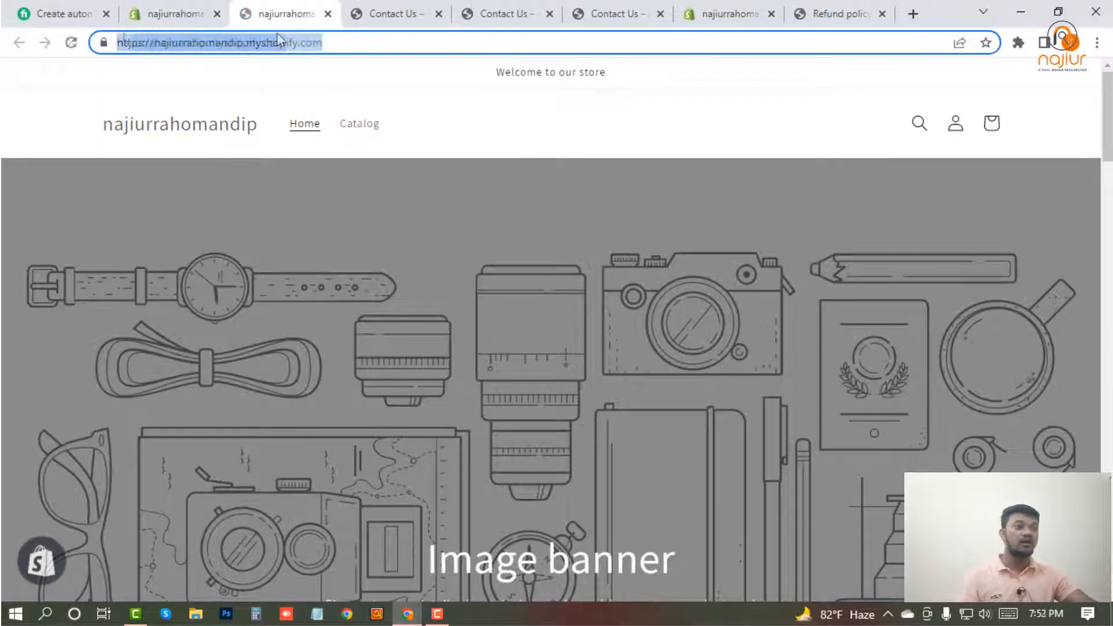
right_click(311, 44)
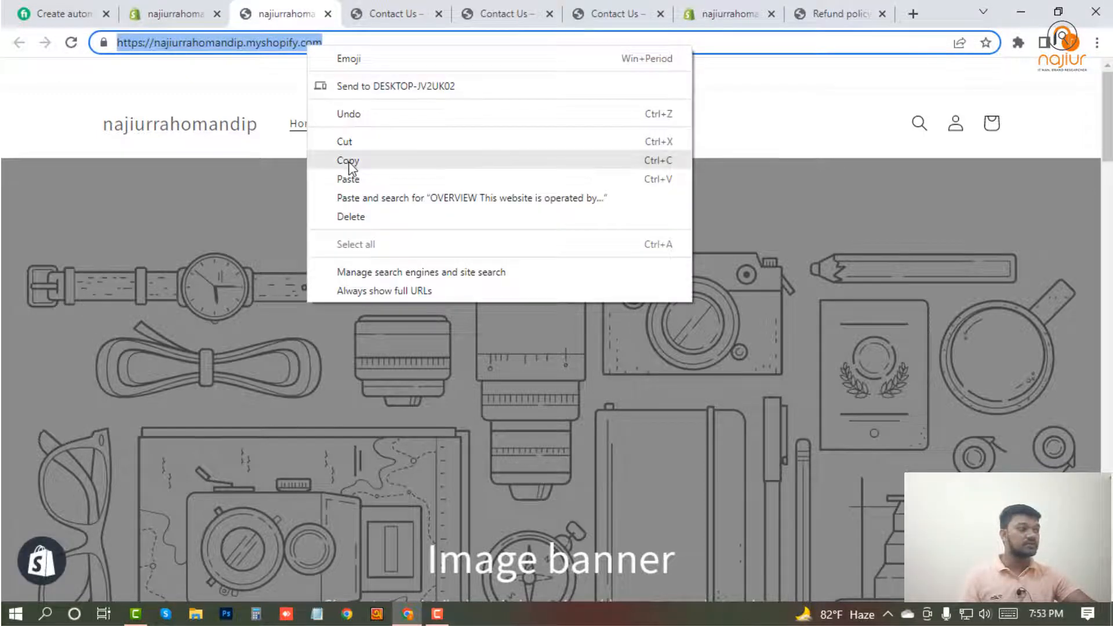
left_click(346, 160)
Open a guest browser window, load the copied store address, and open the storefront's password entry form.
left_click(1064, 42)
scroll(974, 444, "down", 3)
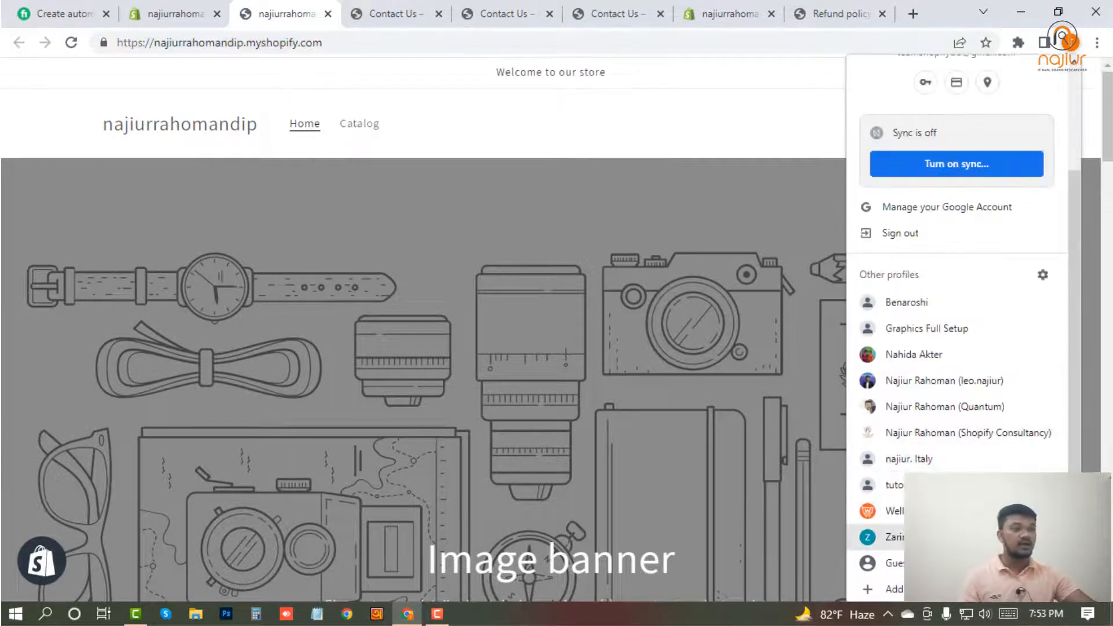
left_click(962, 564)
right_click(297, 35)
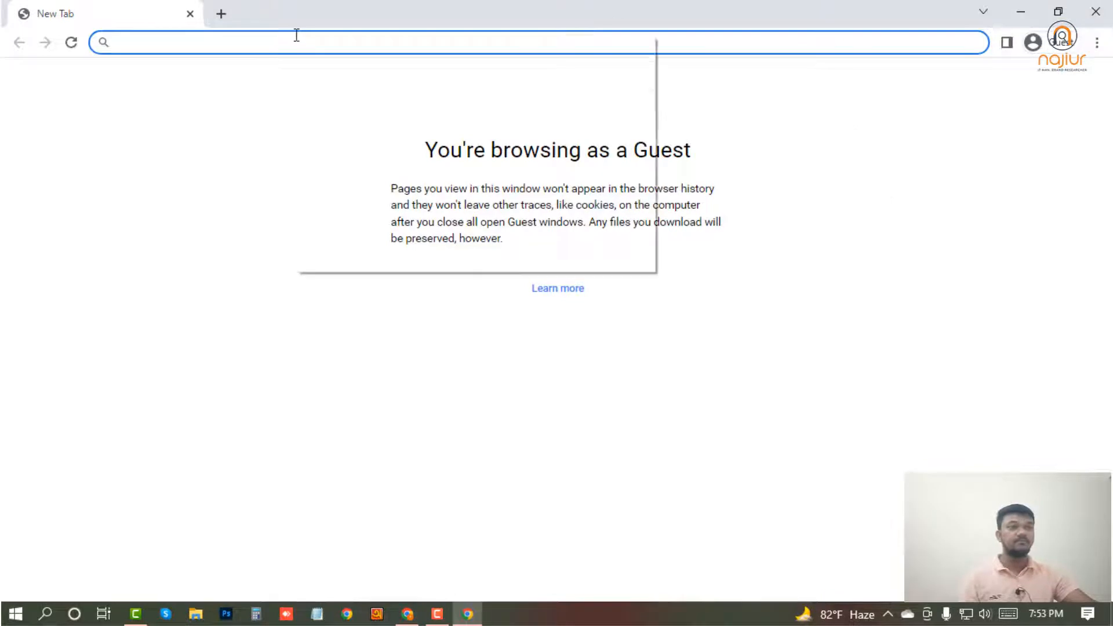
left_click(342, 165)
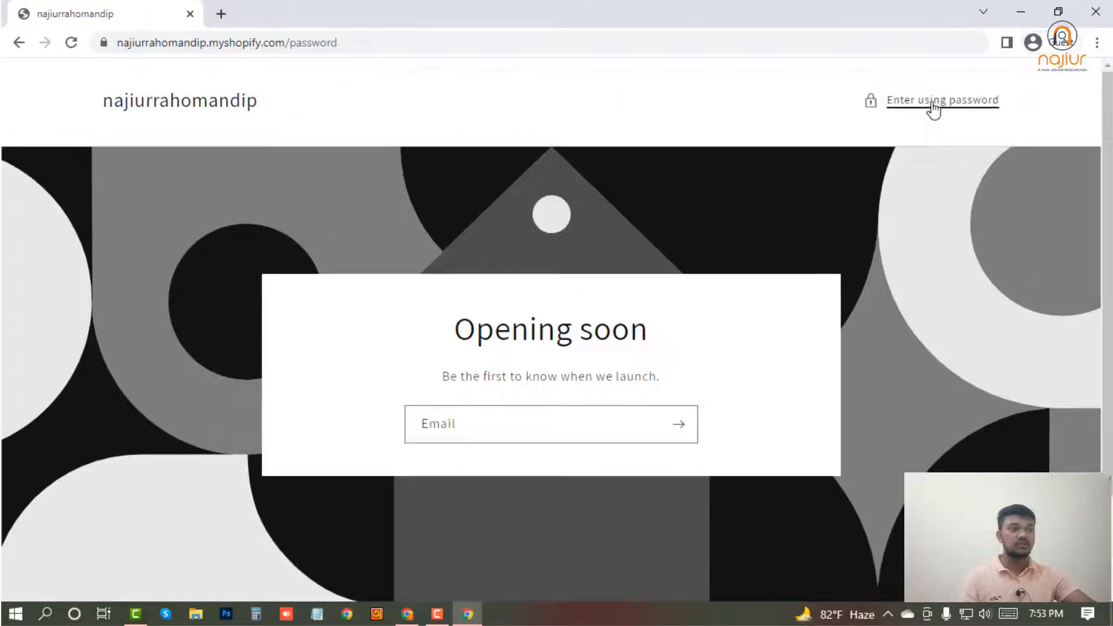
left_click(934, 106)
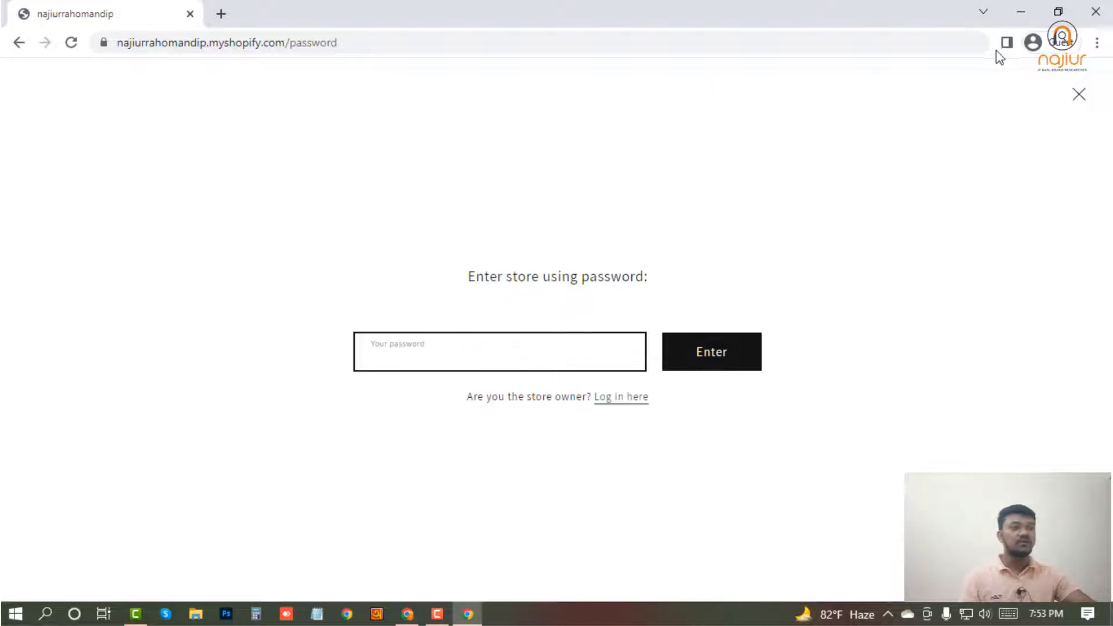
Return to the store admin, set a new storefront password in the online store's password protection preferences, and save.
left_click(1020, 12)
left_click(164, 11)
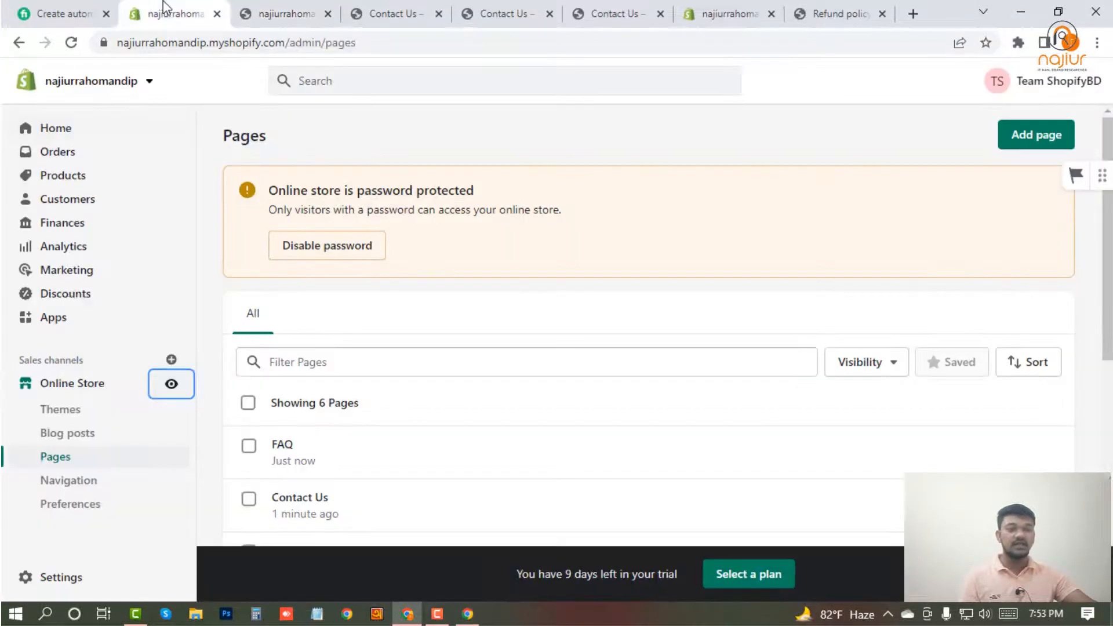
left_click(63, 508)
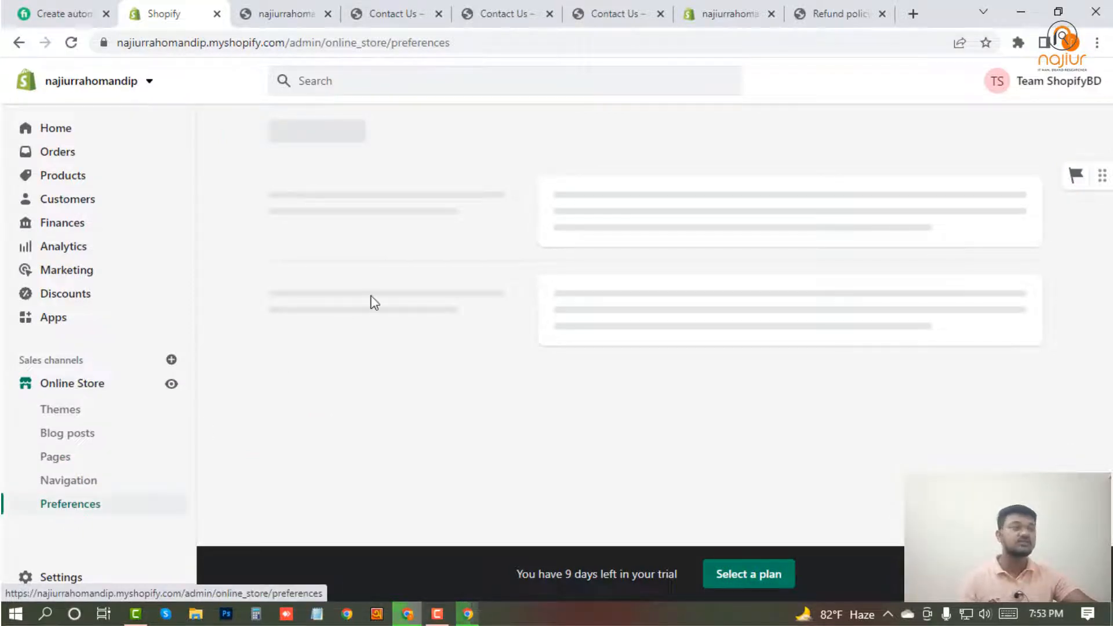
scroll(357, 324, "down", 1)
scroll(358, 326, "down", 18)
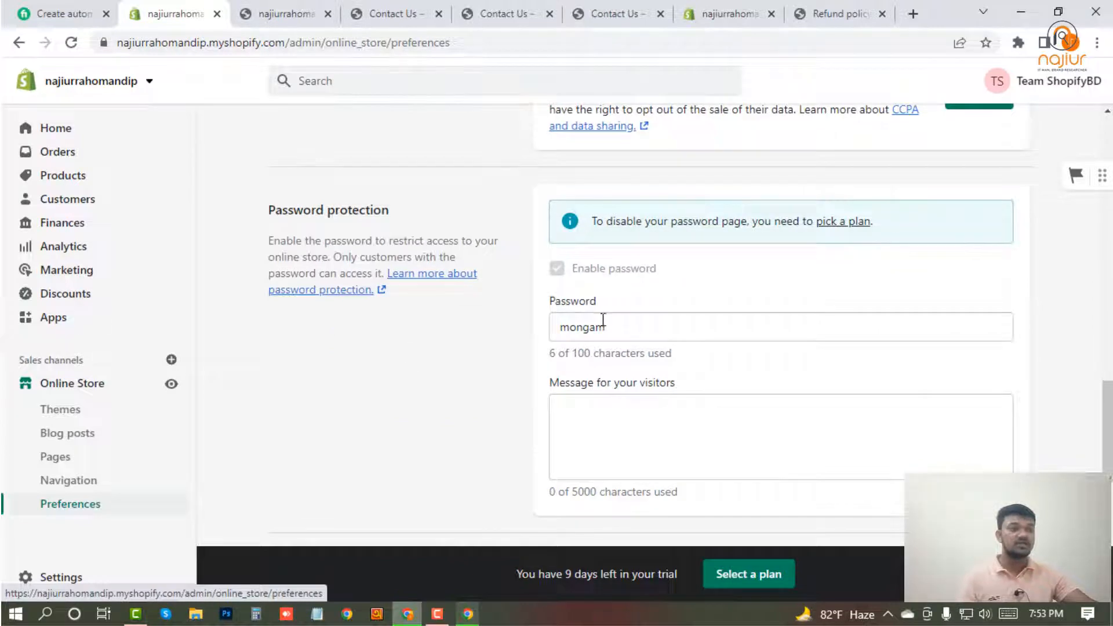
left_click_drag(403, 212, 268, 209)
double_click(621, 332)
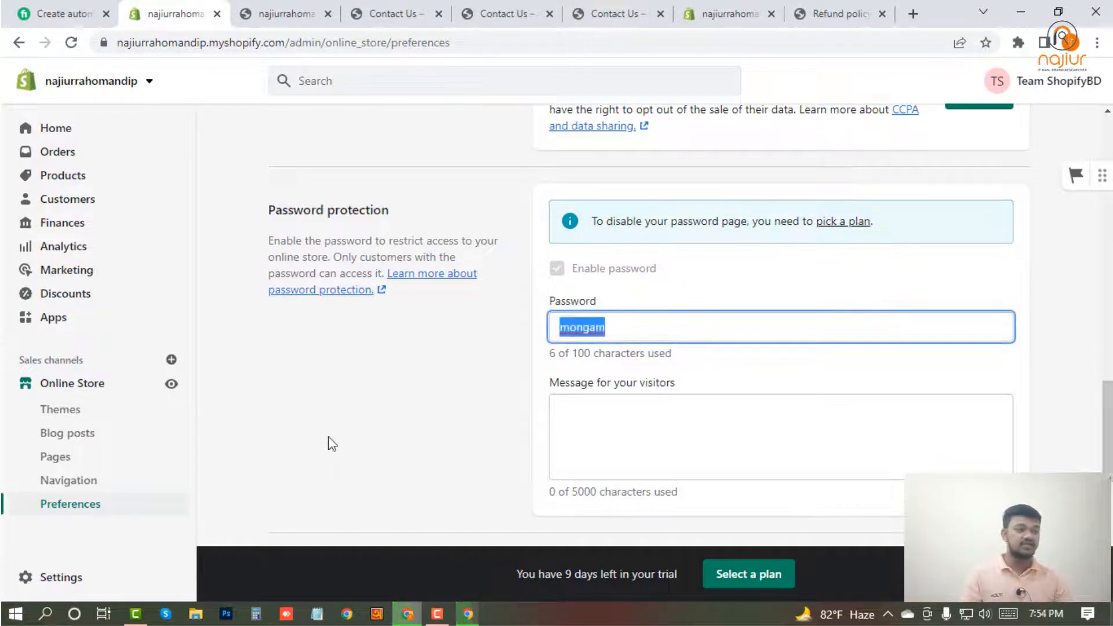
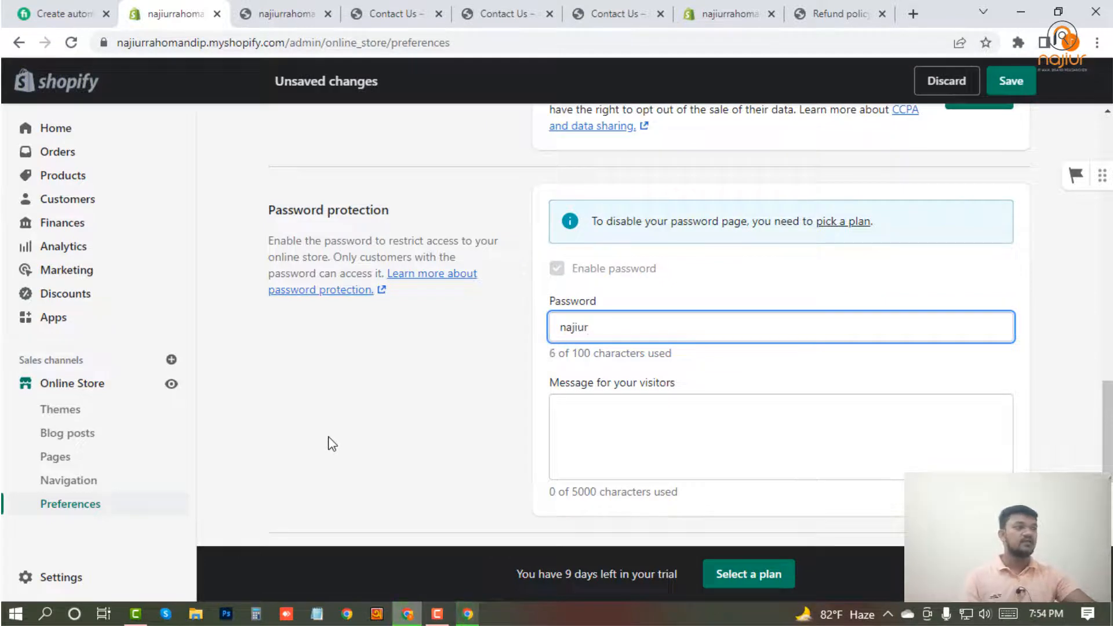
left_click(1011, 84)
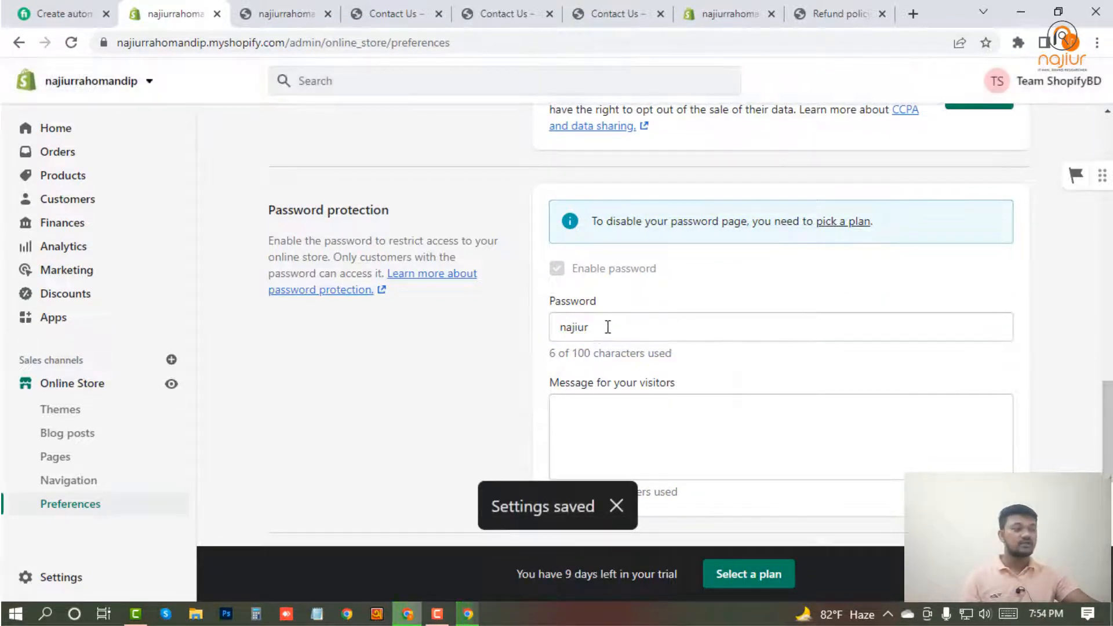
Copy the new storefront password, use it to enter the store in the guest window, and close that window.
double_click(607, 327)
right_click(579, 328)
left_click(618, 455)
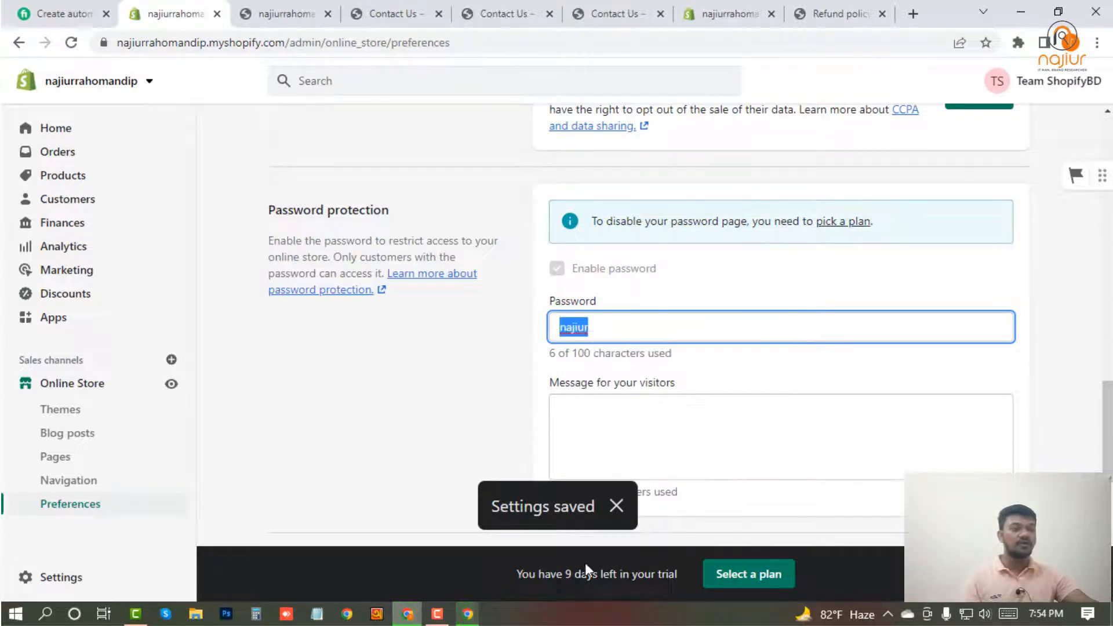
left_click(465, 613)
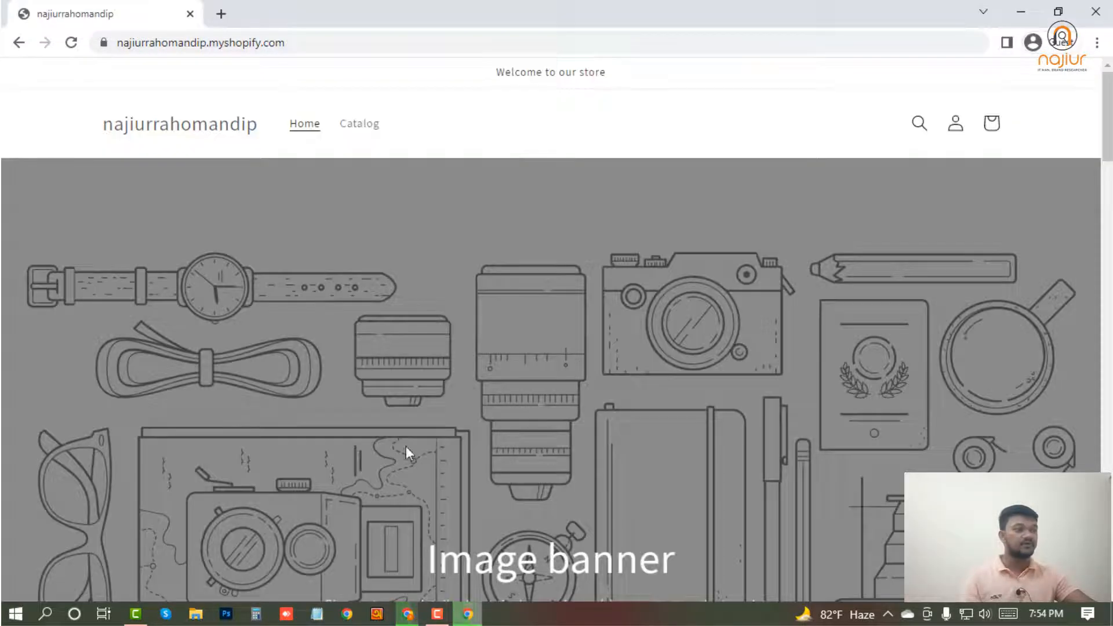
left_click(1095, 11)
Copy only the store's base address from the preferences page URL and load it in a fresh guest window.
left_click(611, 325)
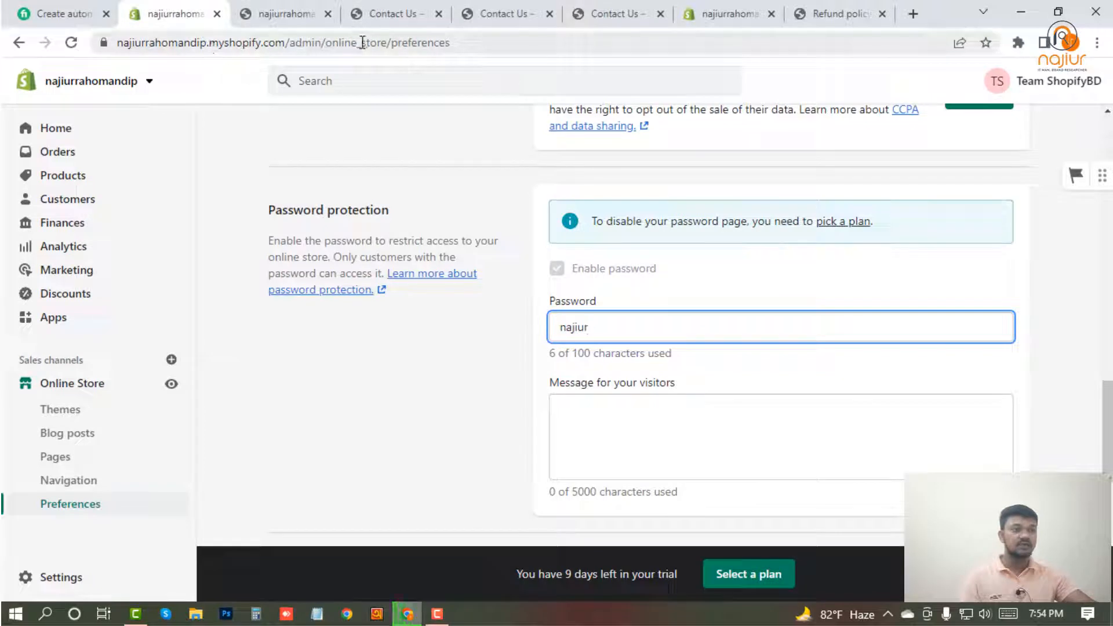
left_click_drag(288, 43, 97, 53)
left_click(1062, 42)
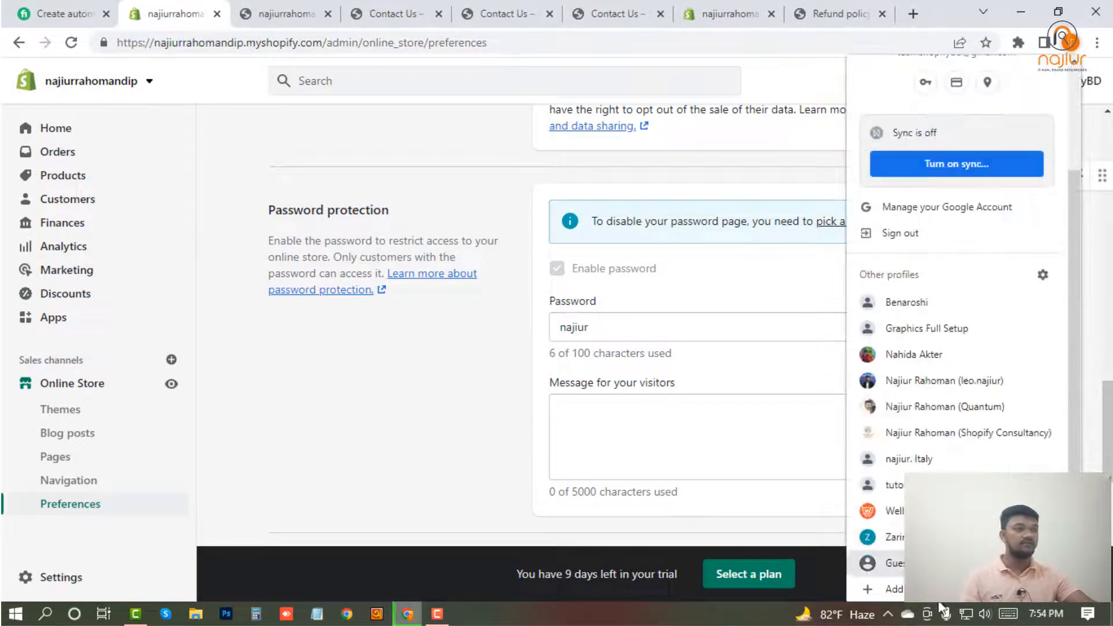
left_click(885, 563)
key("ctrl+v")
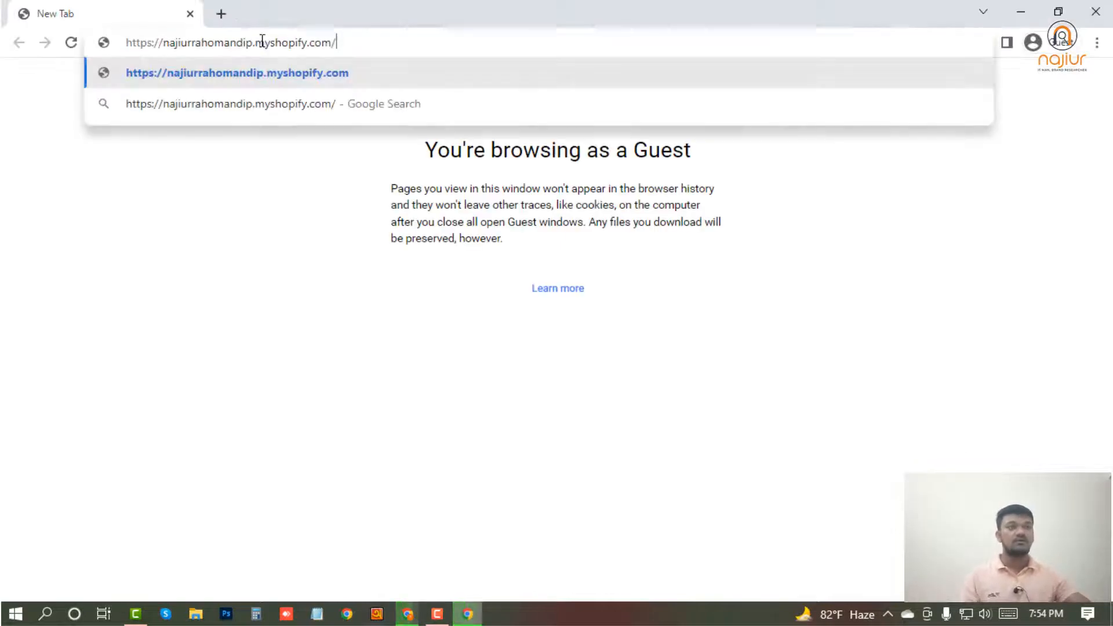
key("Return")
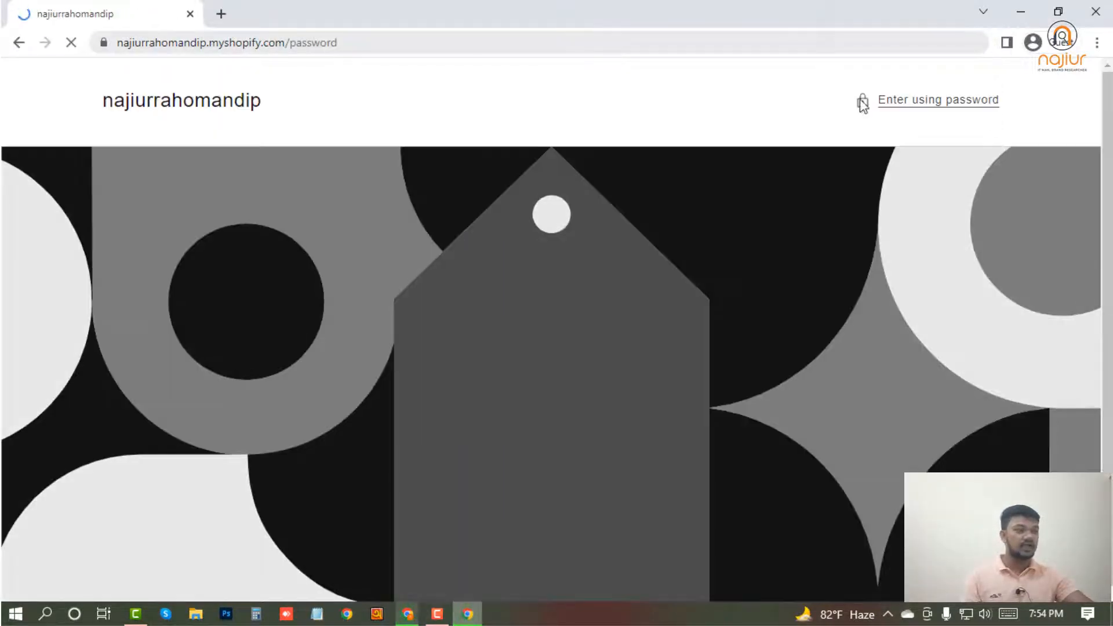
Enter the storefront password to access the store as a guest, and close the guest window.
left_click(918, 103)
left_click(442, 361)
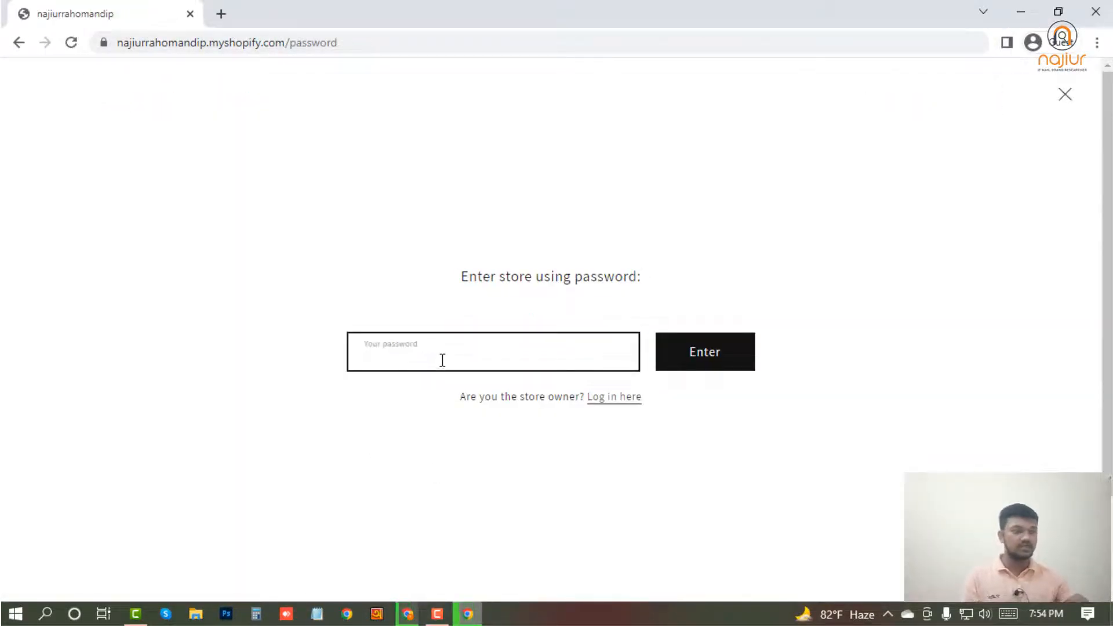
type("•••")
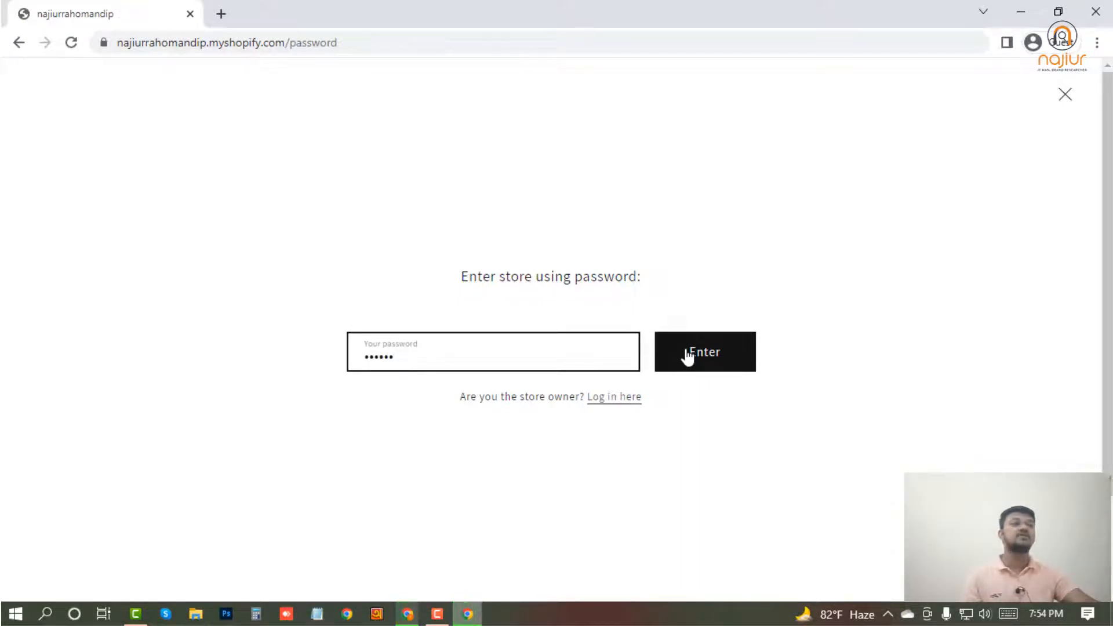
left_click(688, 355)
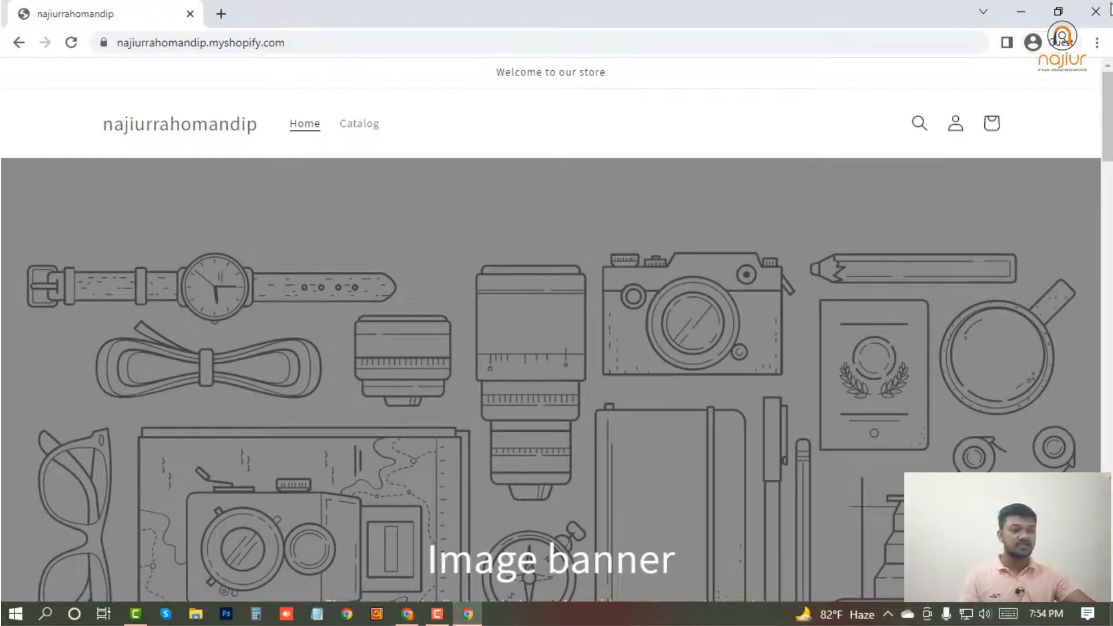
left_click(1110, 7)
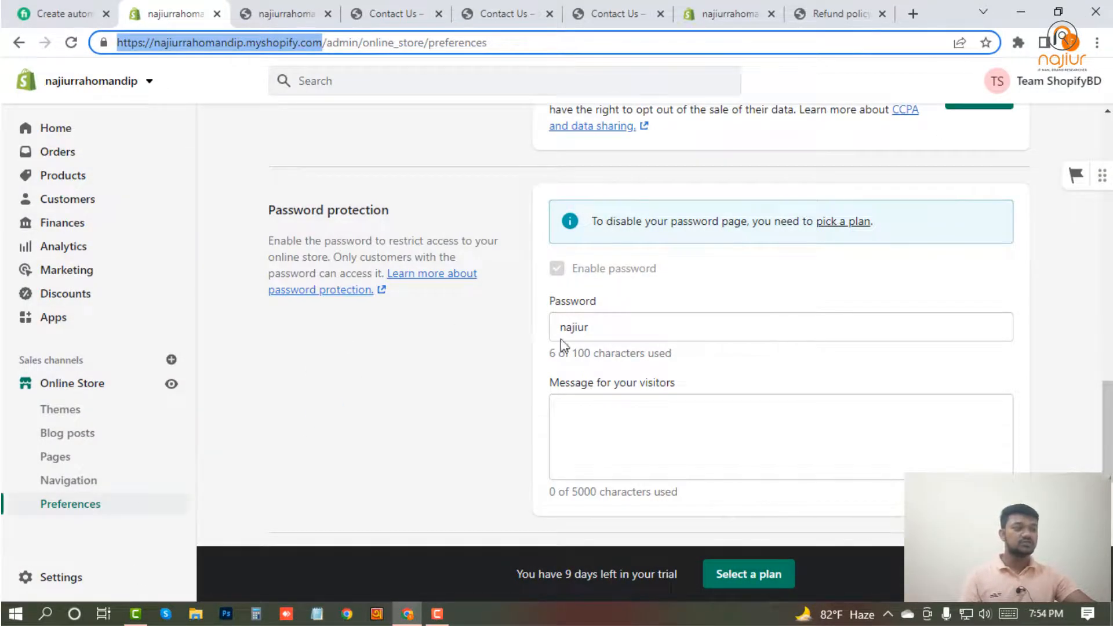
Review the Password protection preferences, including the enable option and the plan requirement for disabling the password page.
scroll(561, 342, "up", 3)
left_click_drag(680, 439, 616, 438)
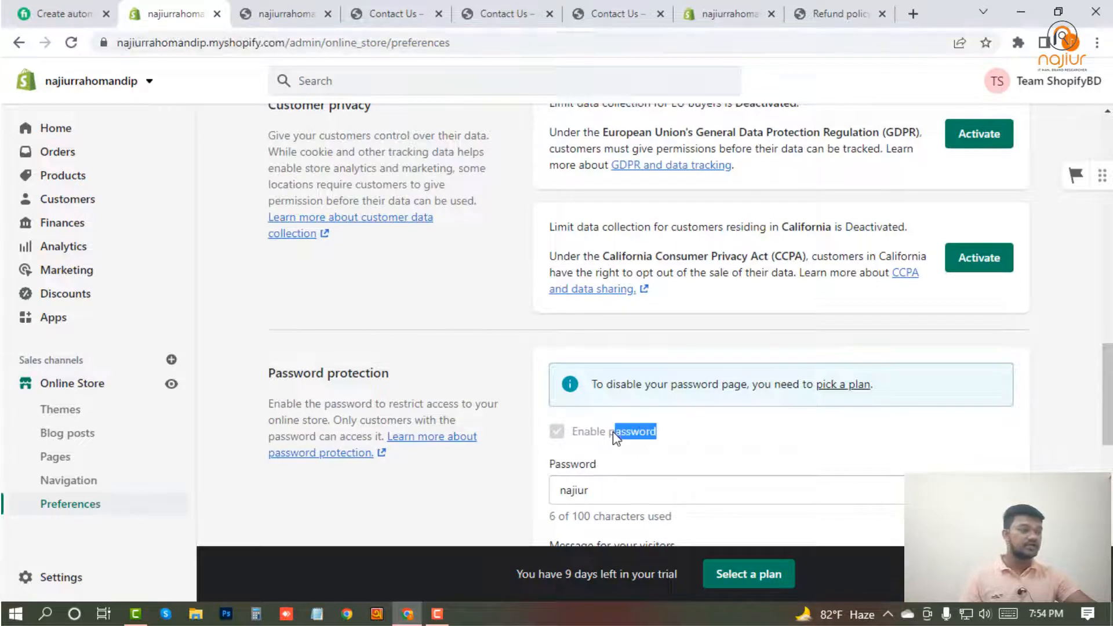
left_click_drag(413, 387, 318, 378)
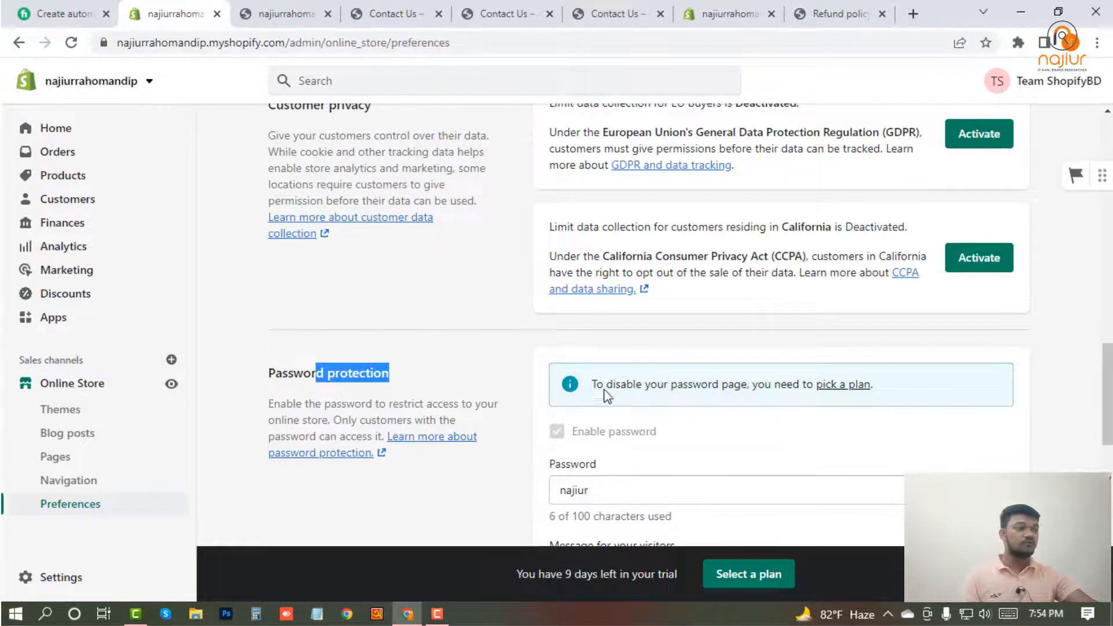
left_click_drag(591, 384, 814, 383)
left_click(377, 404)
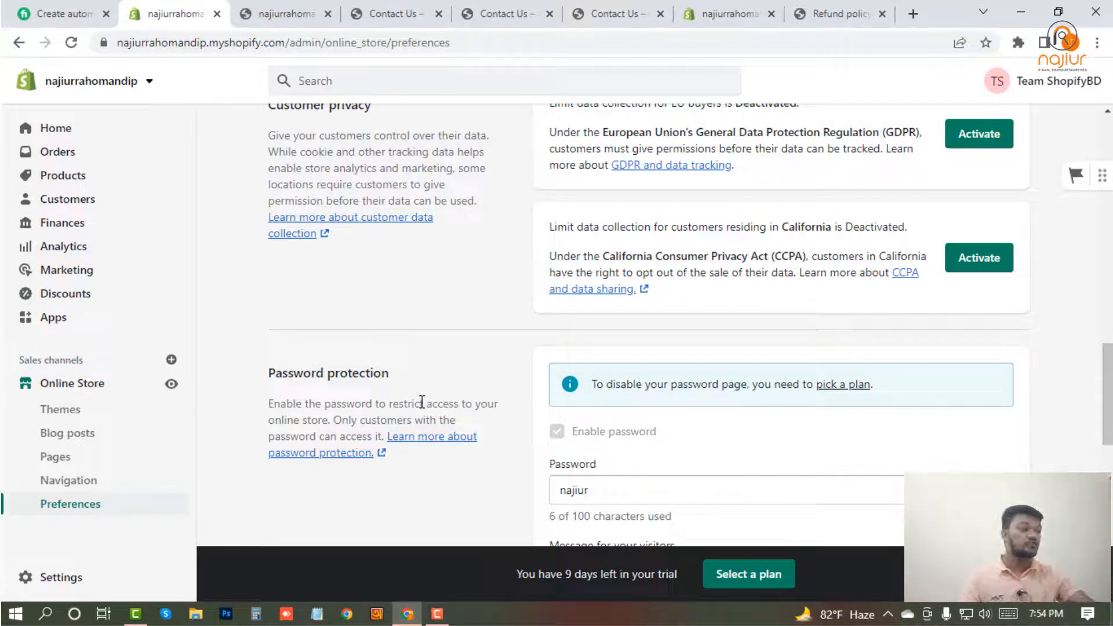
View the available Shopify subscription plans, and open the Plan section of the store settings.
left_click(840, 386)
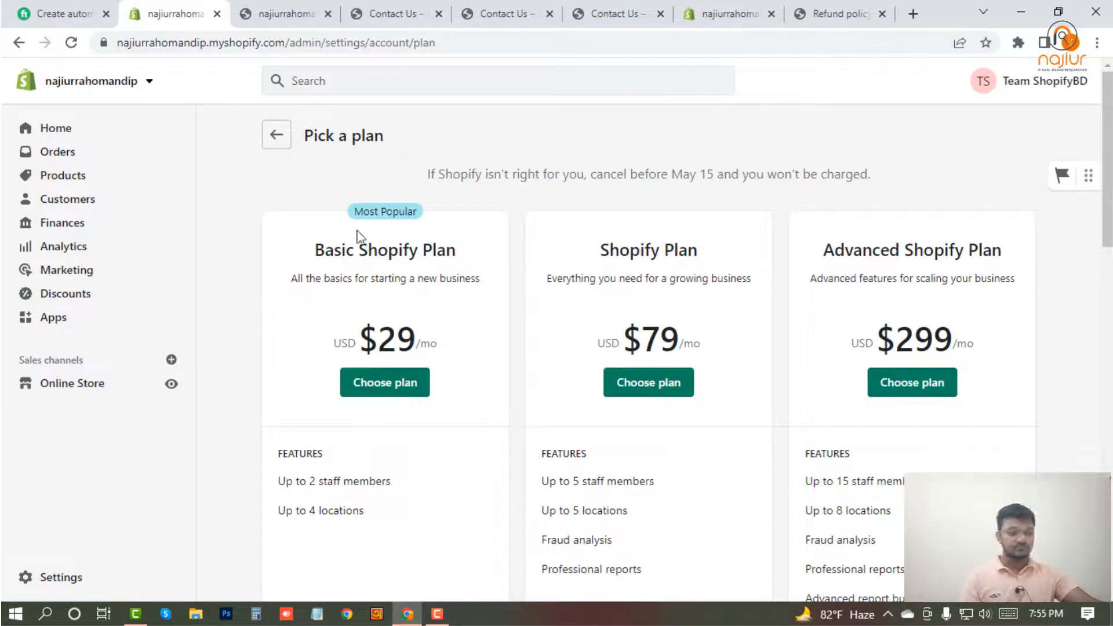
left_click(61, 585)
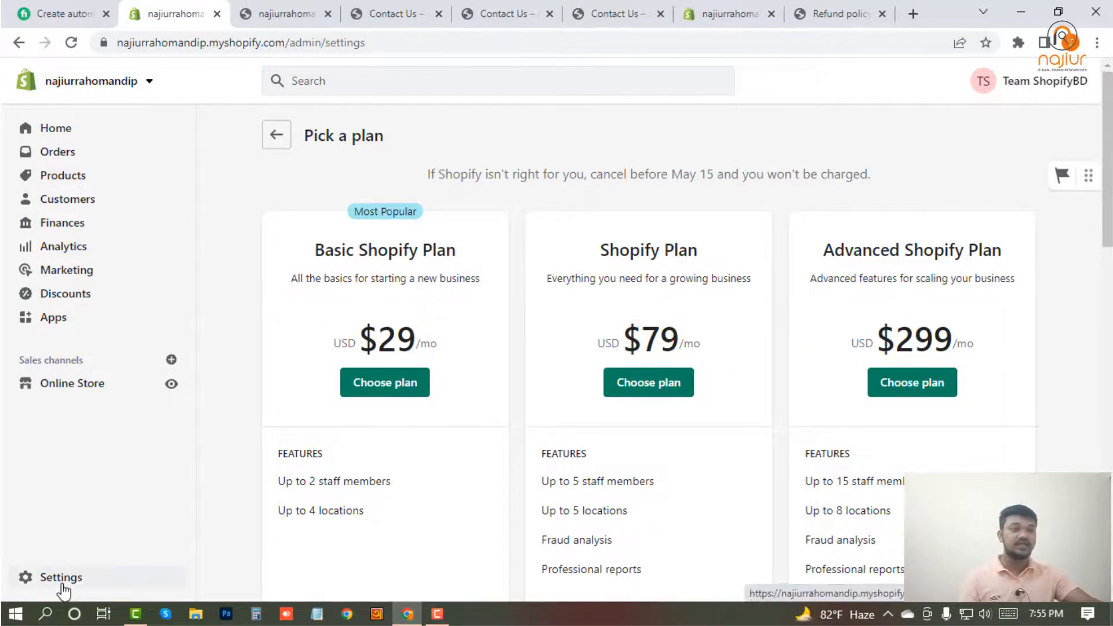
left_click(130, 282)
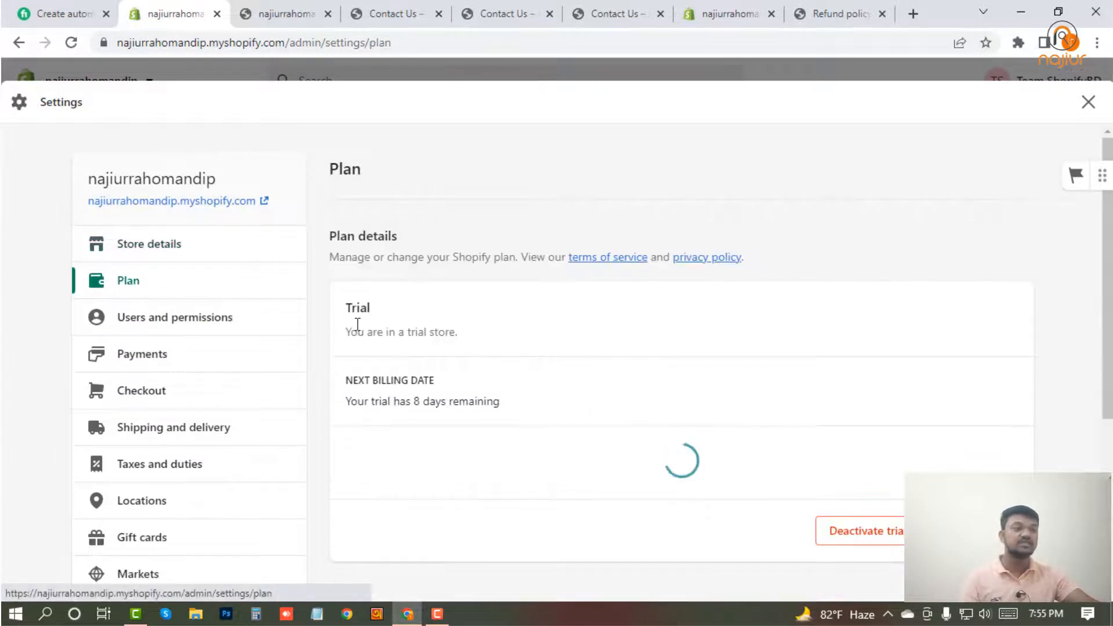